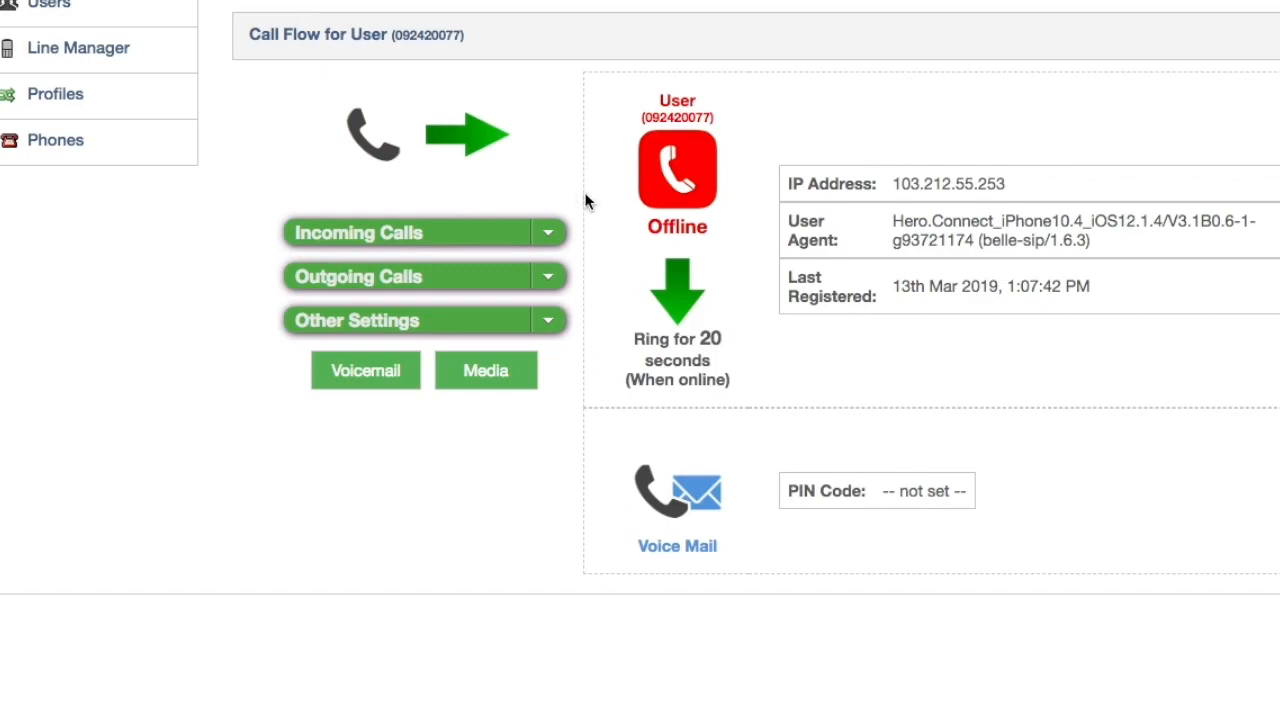
# Open the voicemail settings and change the diversion timer from 20 to 10 seconds
pyautogui.click(548, 234)
pyautogui.click(490, 266)
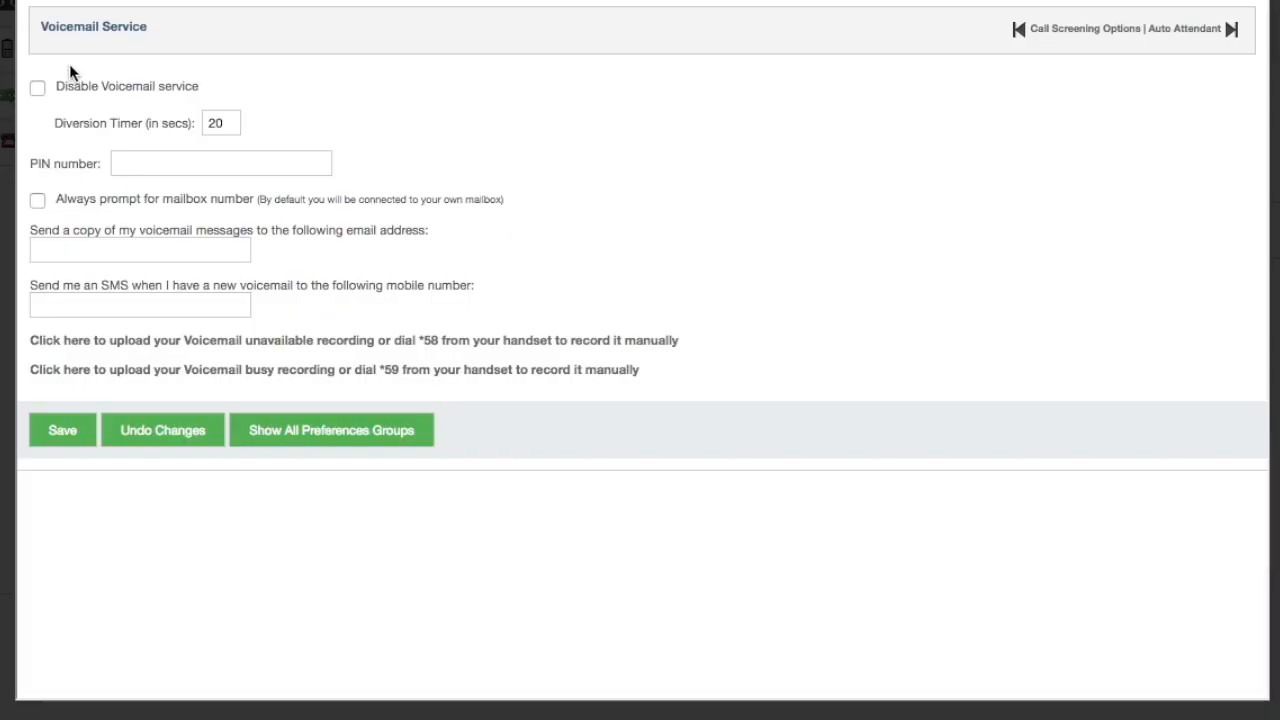
pyautogui.click(38, 89)
pyautogui.click(38, 89)
pyautogui.doubleClick(222, 123)
pyautogui.write('10')
pyautogui.click(366, 121)
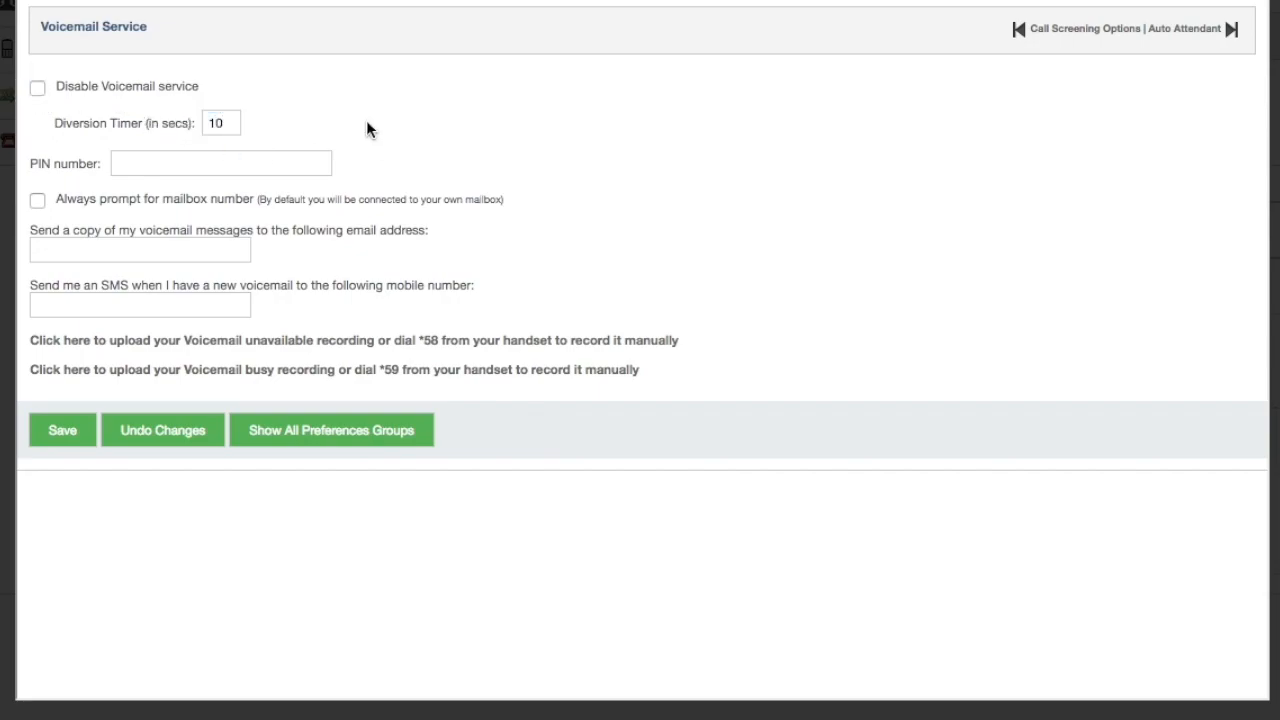
# Leave the copy e-mail, PIN and SMS number blank and save the voicemail settings
pyautogui.click(130, 254)
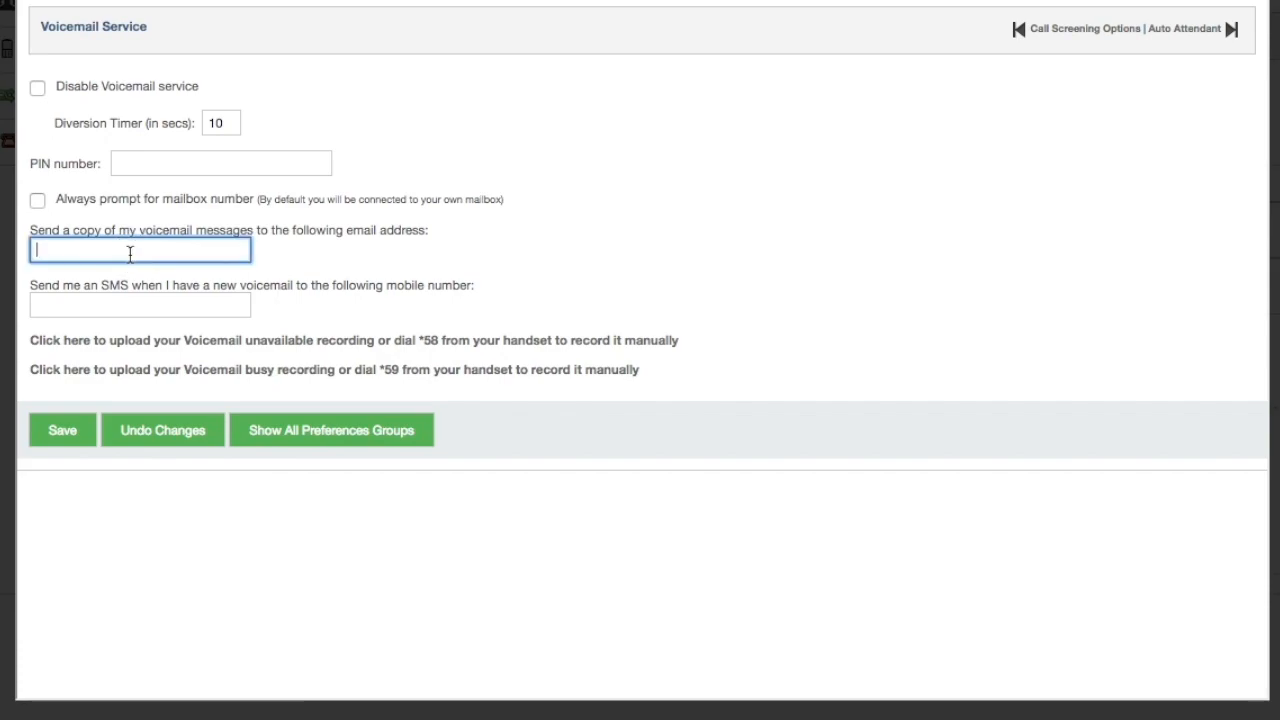
pyautogui.click(187, 160)
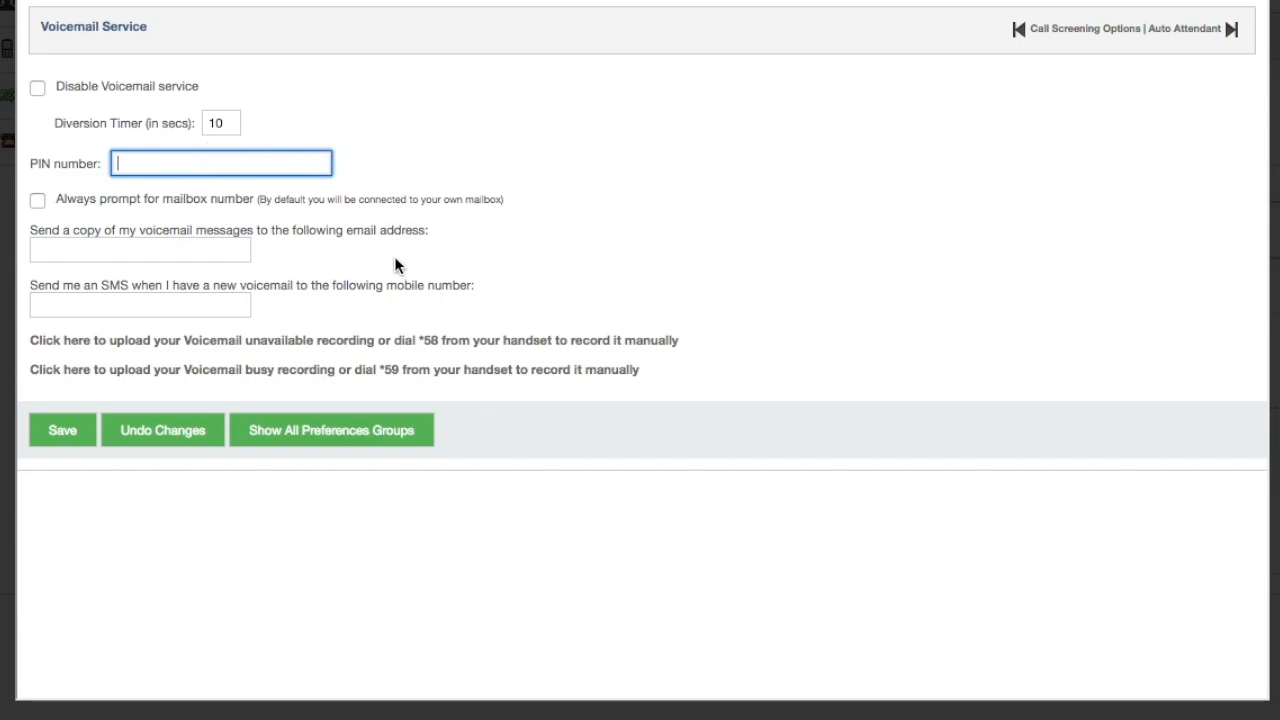
pyautogui.click(418, 166)
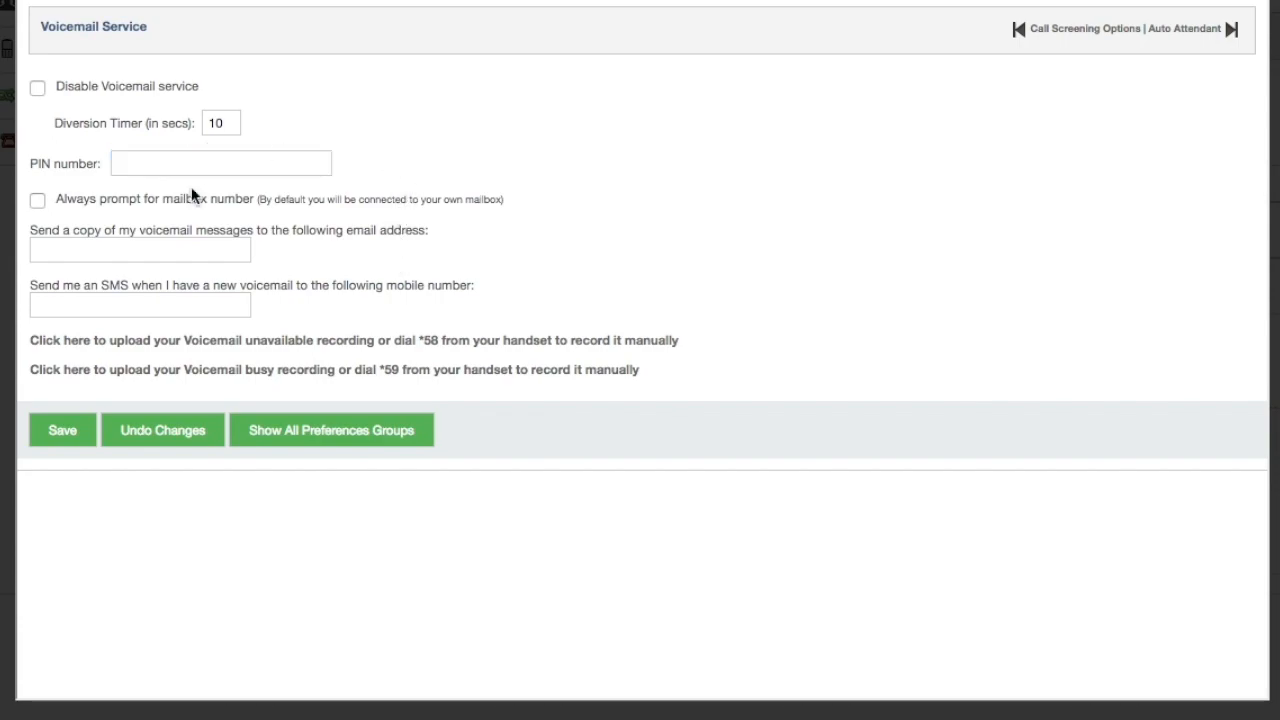
pyautogui.click(185, 249)
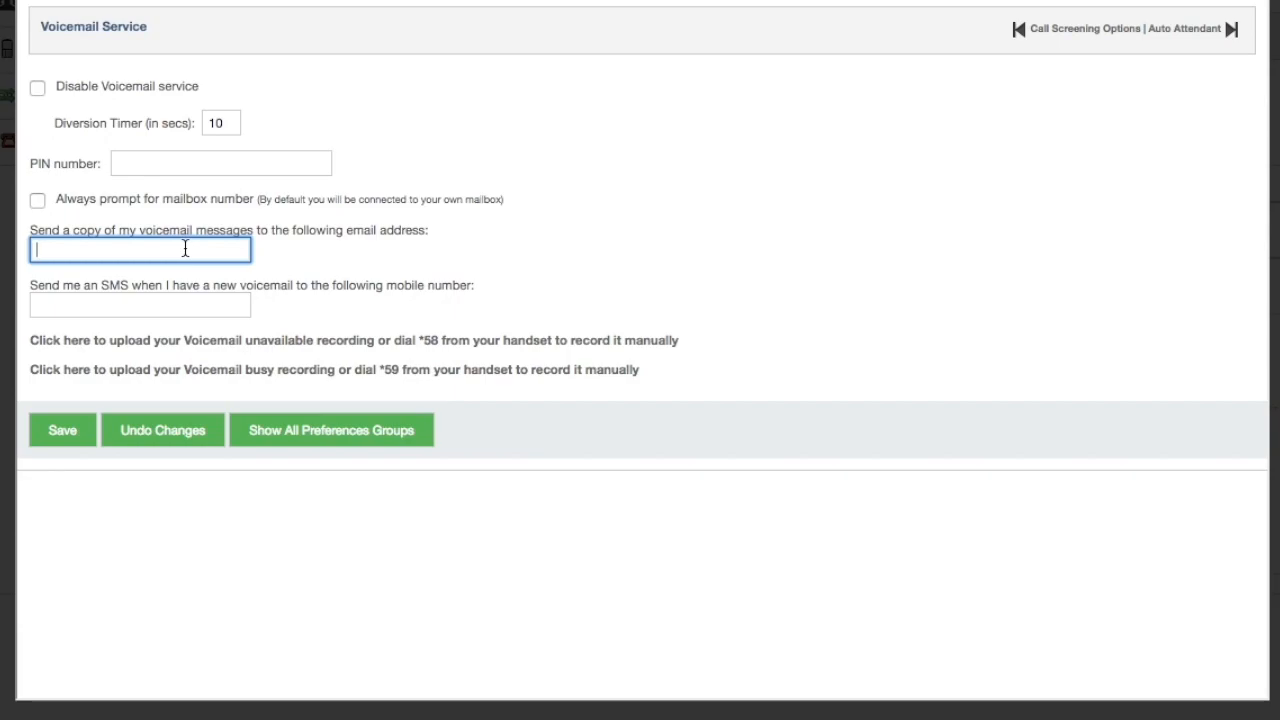
pyautogui.click(229, 307)
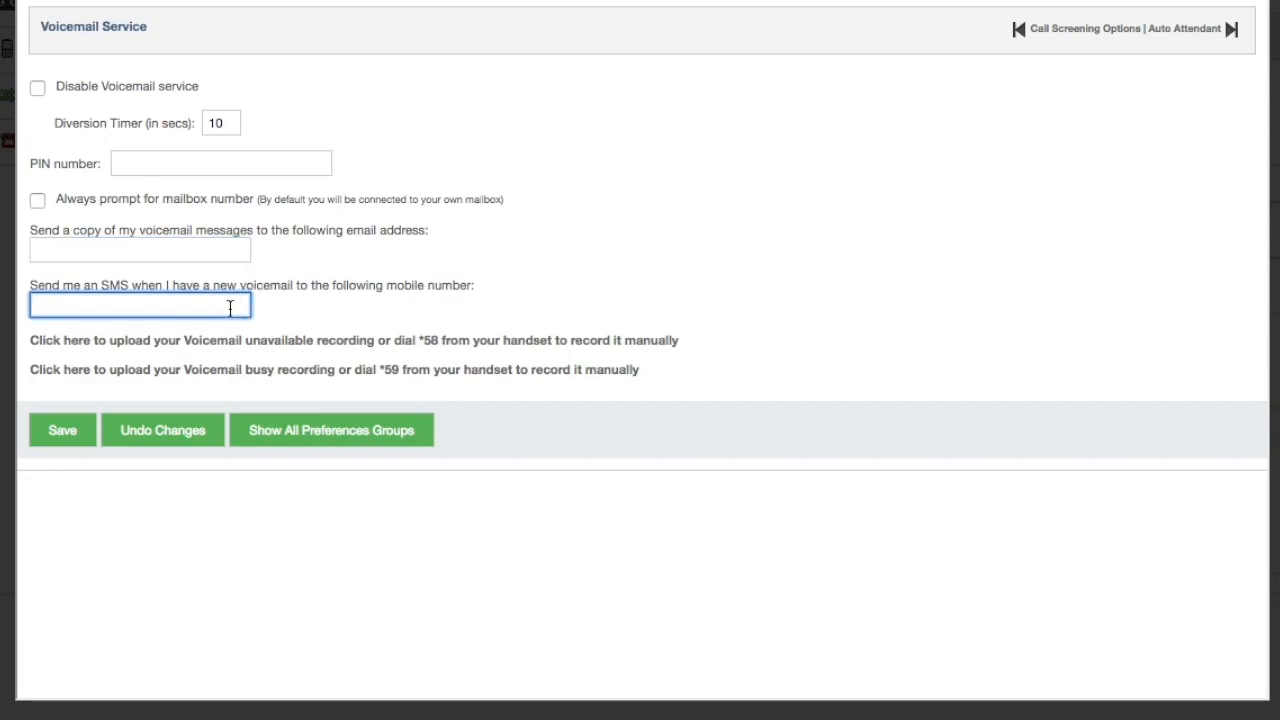
pyautogui.click(321, 313)
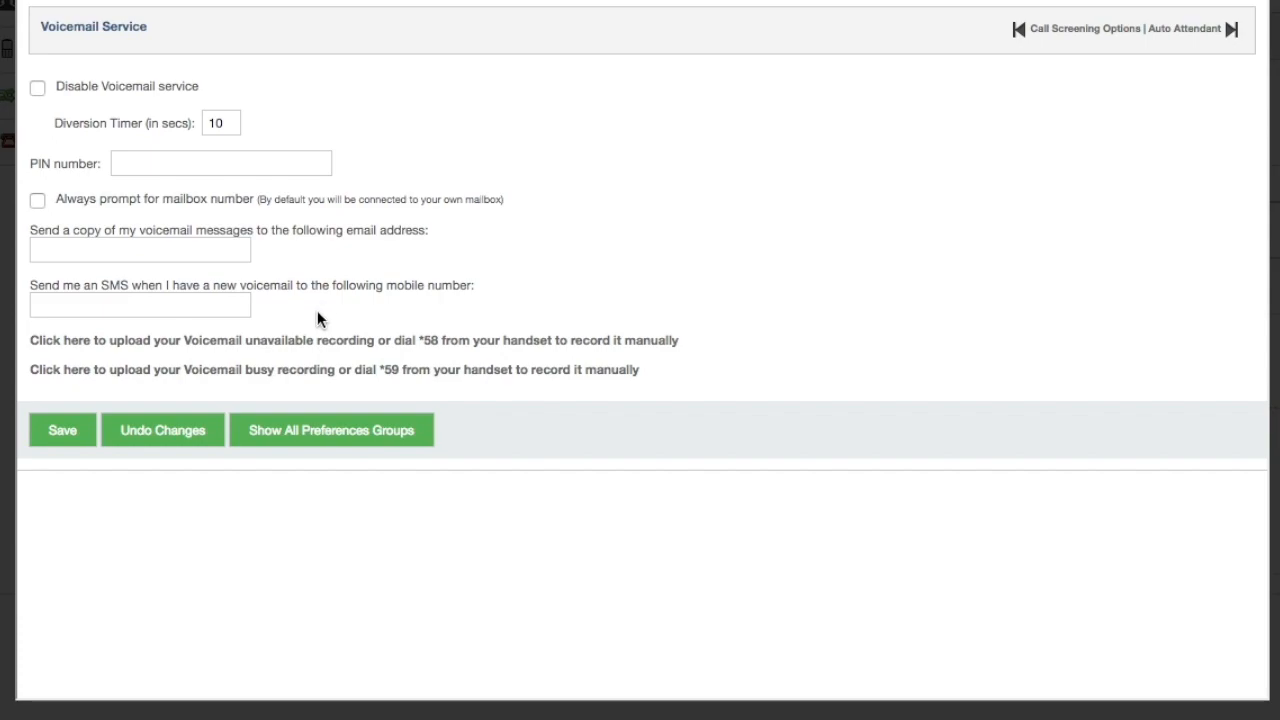
pyautogui.click(62, 432)
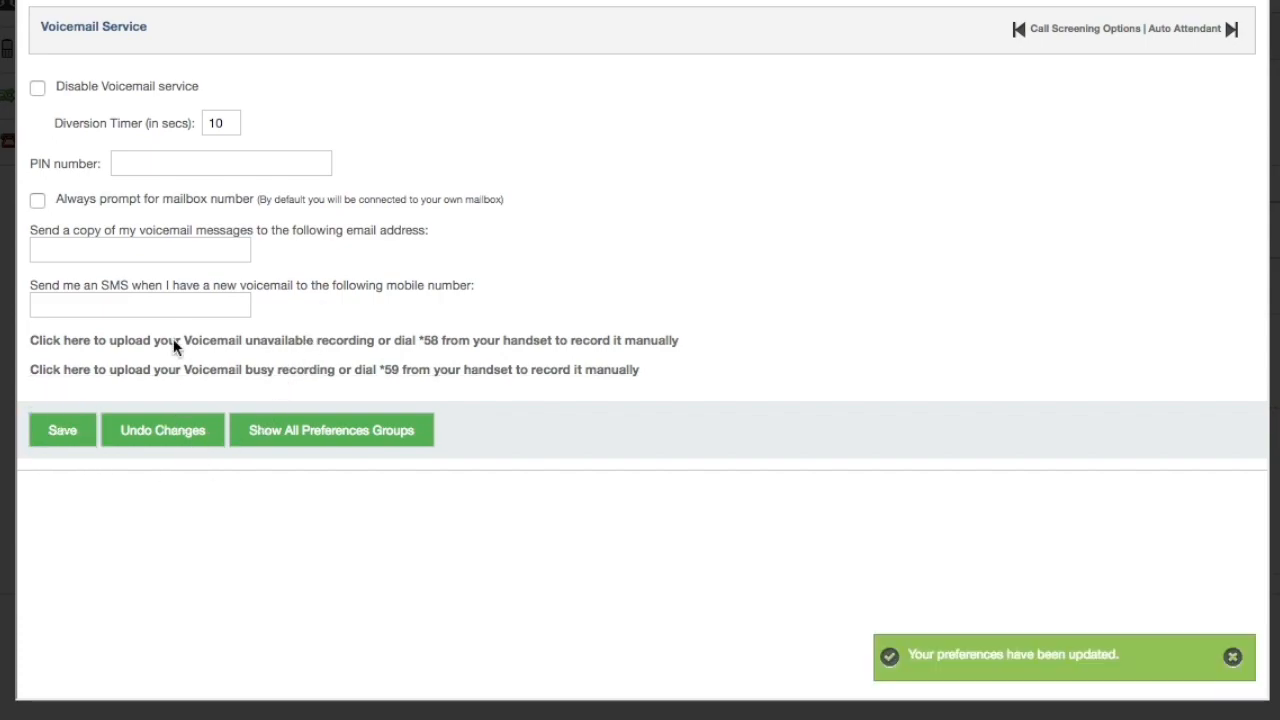
pyautogui.click(236, 342)
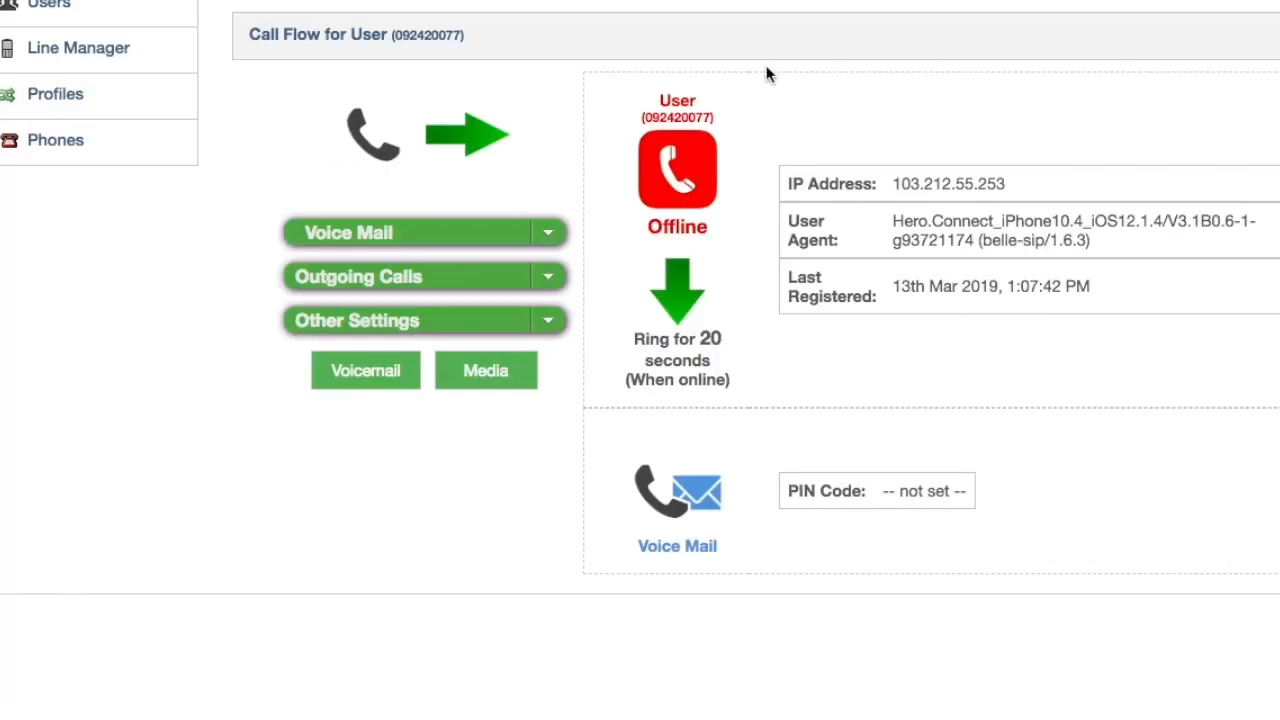
# Set Call Forwarding to always forward to the line's own number, schedule kept at All times
pyautogui.click(548, 233)
pyautogui.click(443, 289)
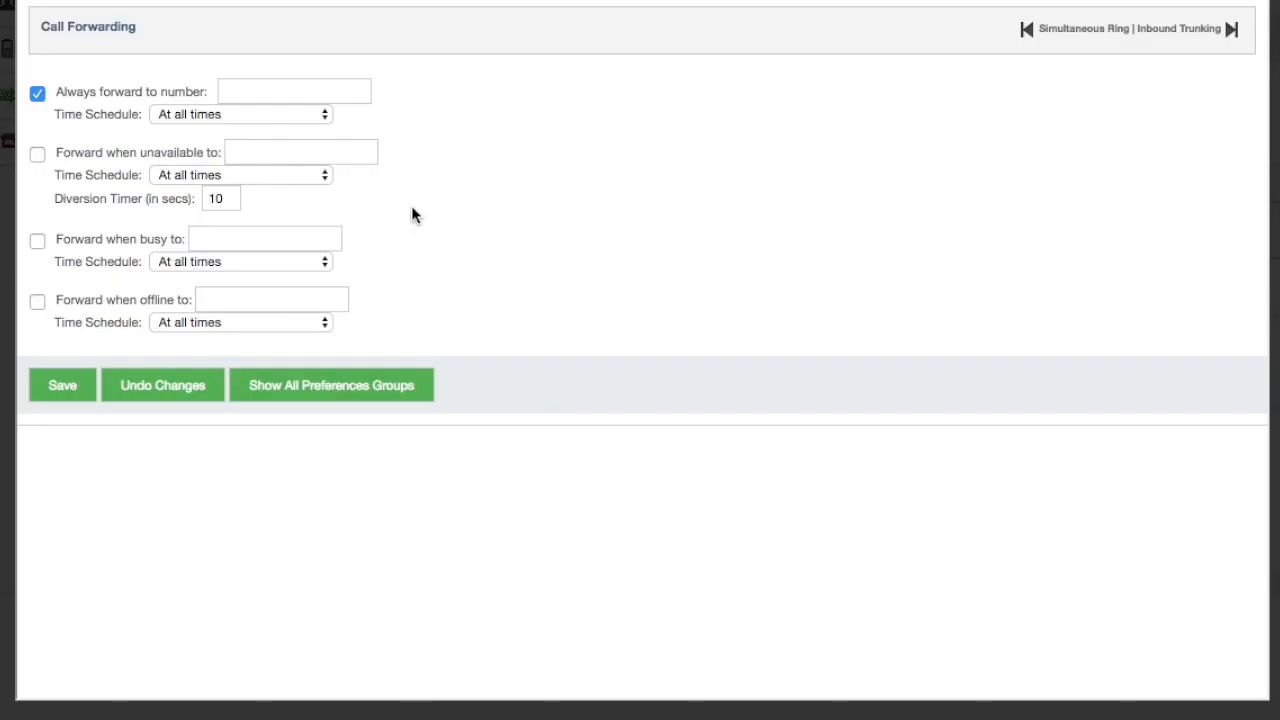
pyautogui.click(291, 91)
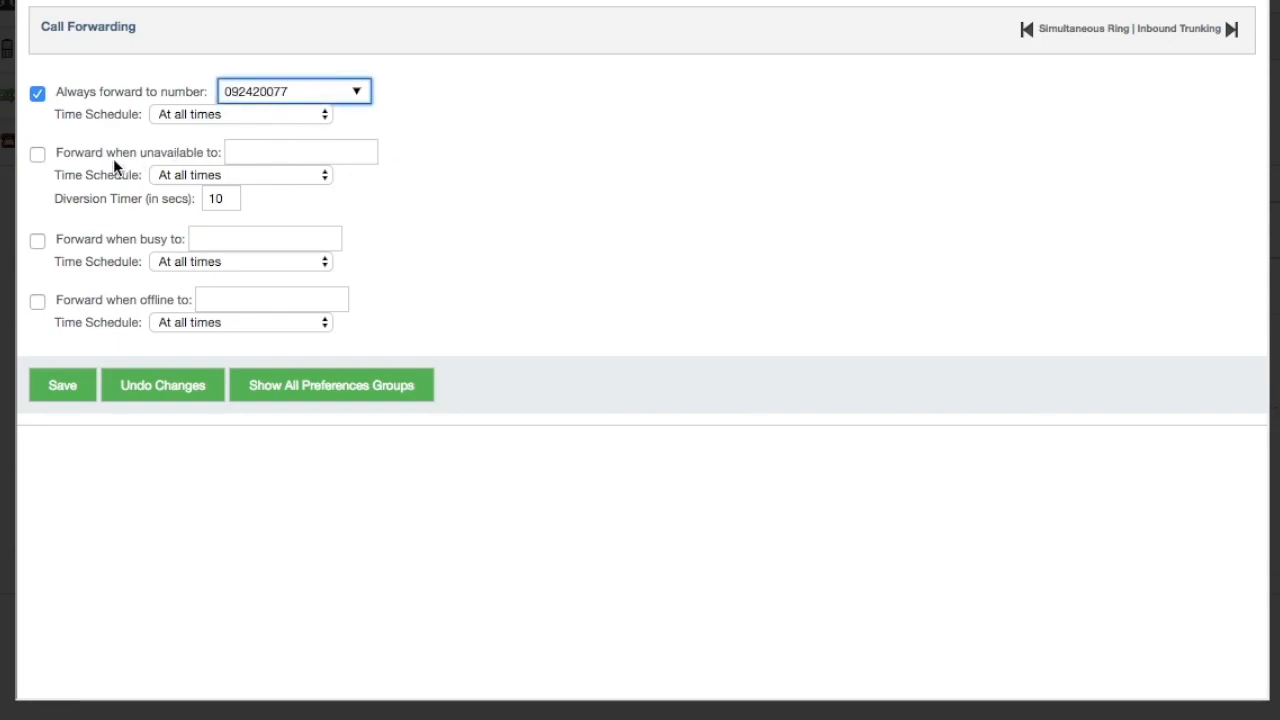
pyautogui.click(205, 115)
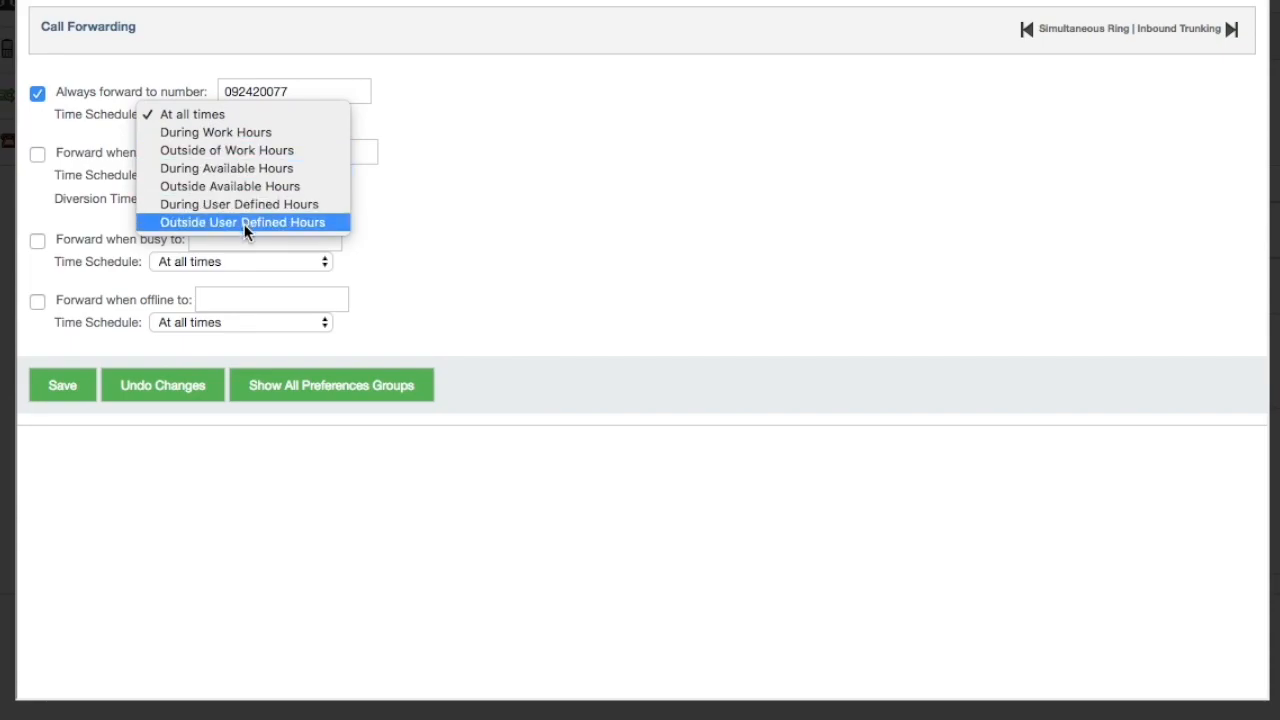
pyautogui.click(965, 210)
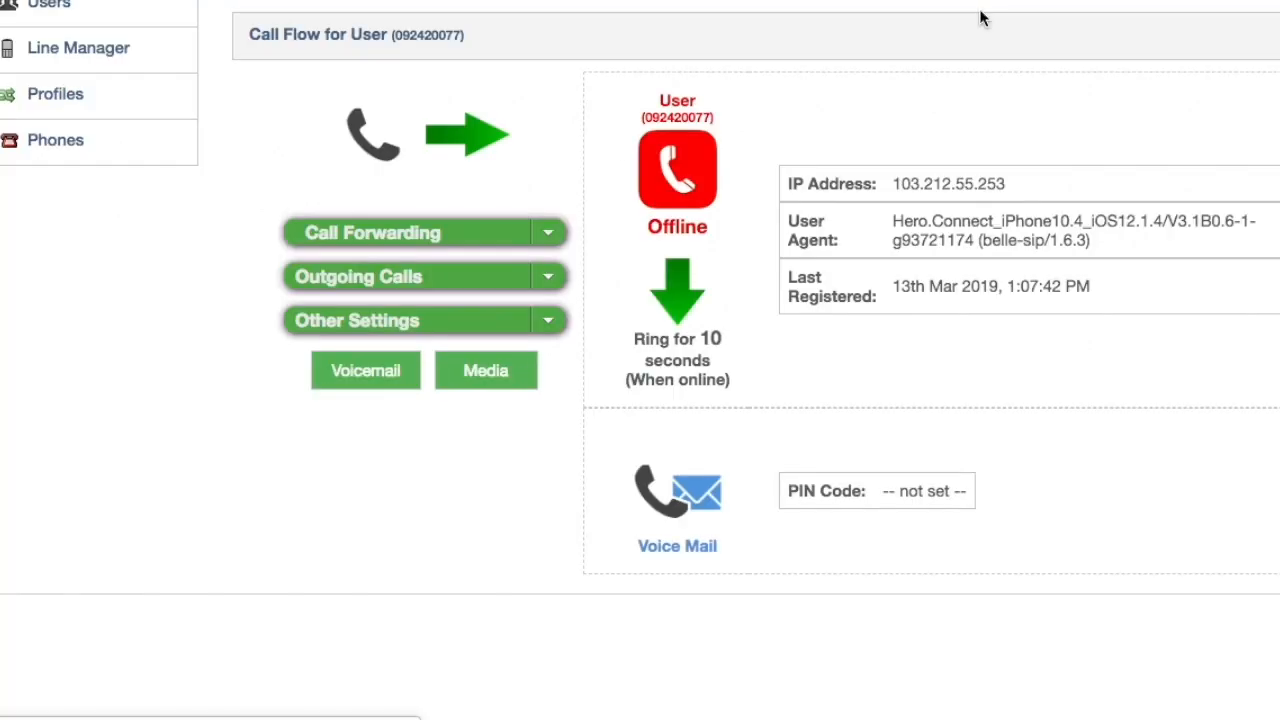
# Keep Do not Disturb's schedule at All times, tick Play Busy Tone instead of voicemail, and save
pyautogui.click(561, 233)
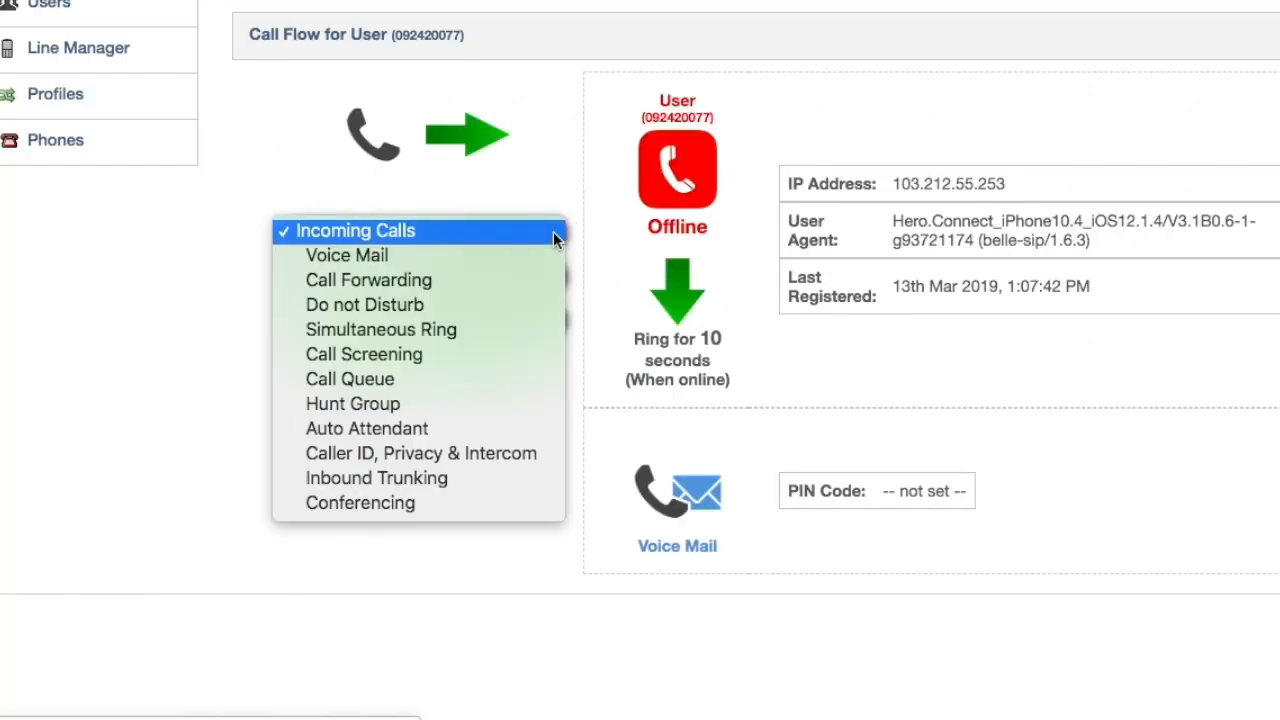
pyautogui.click(501, 307)
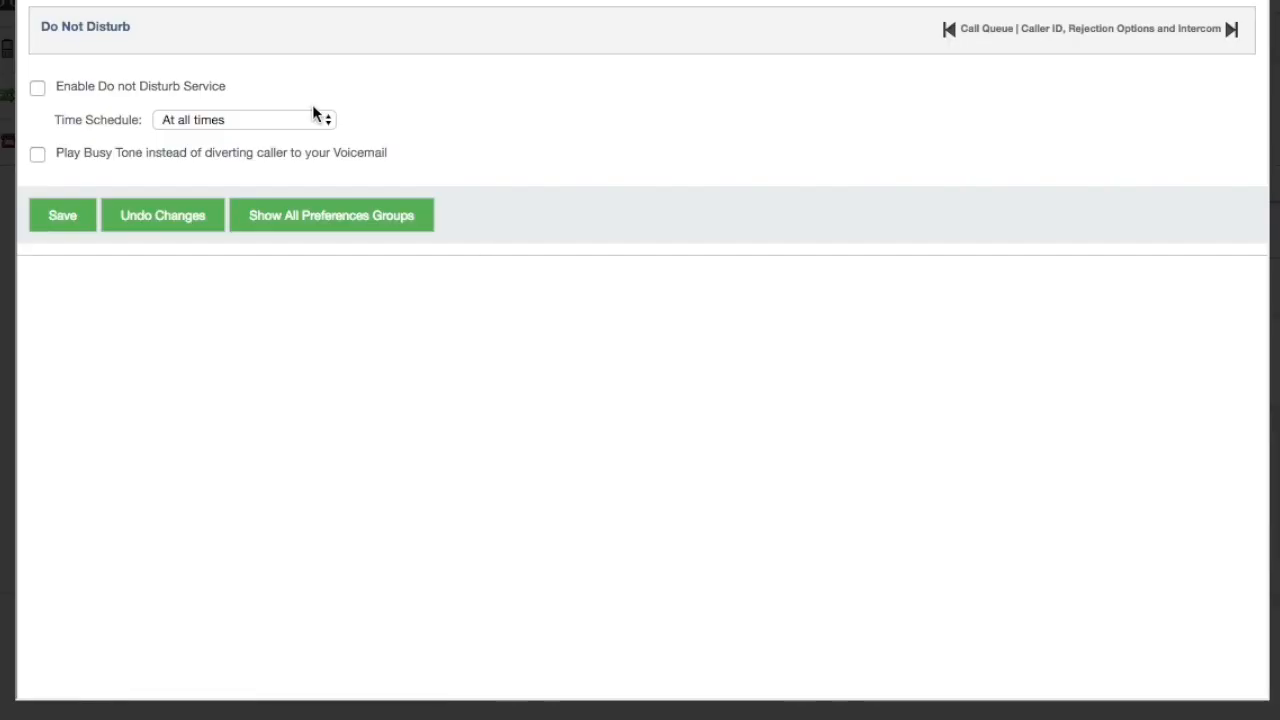
pyautogui.click(38, 90)
pyautogui.click(38, 90)
pyautogui.click(239, 121)
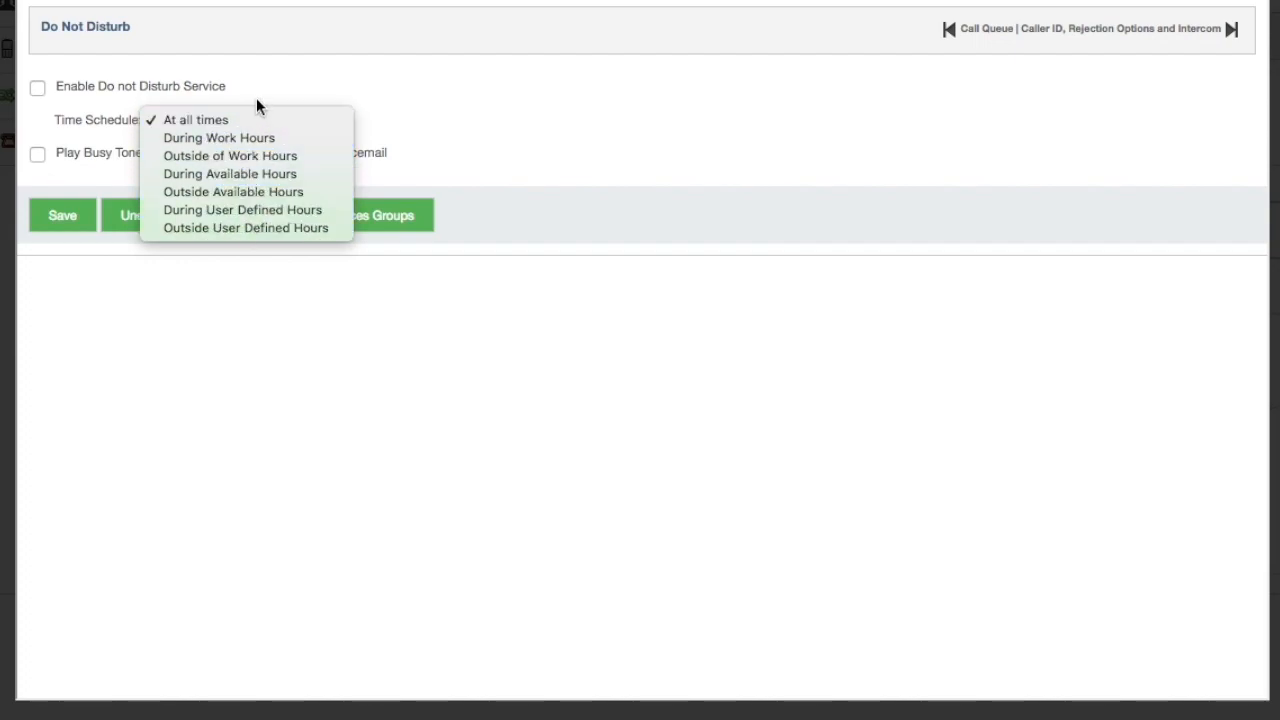
pyautogui.click(256, 92)
pyautogui.click(36, 155)
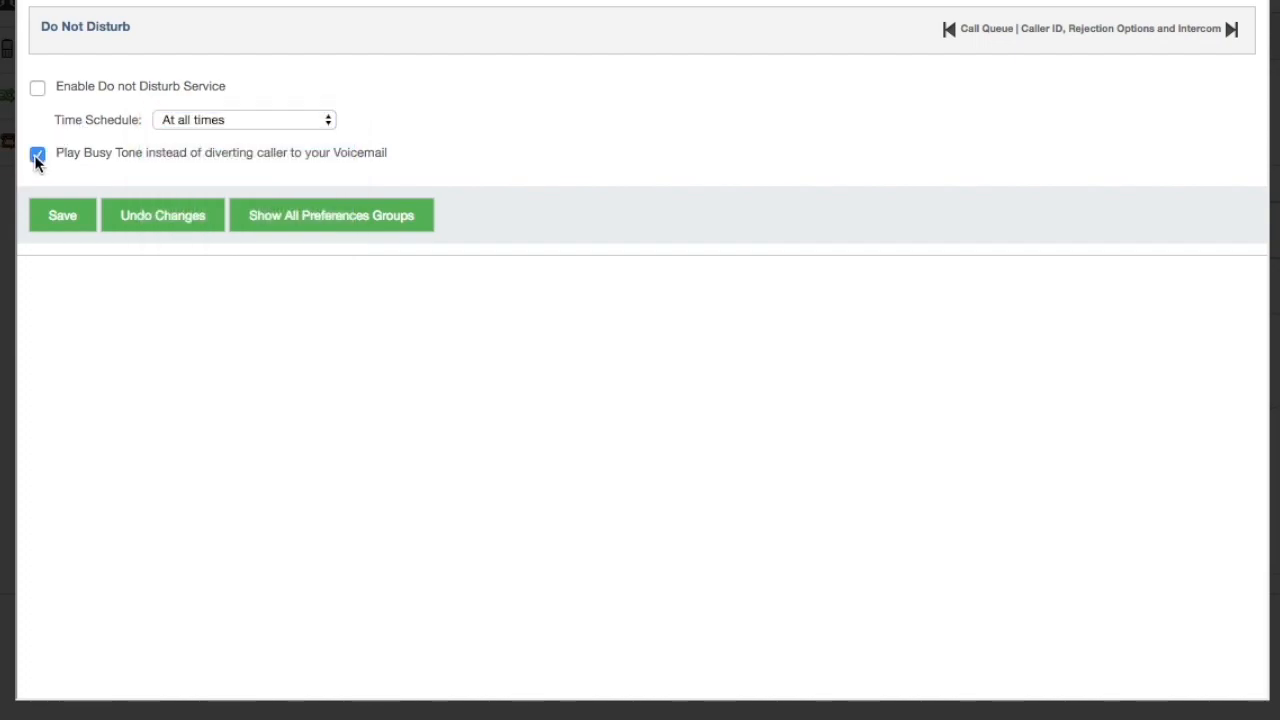
pyautogui.click(63, 226)
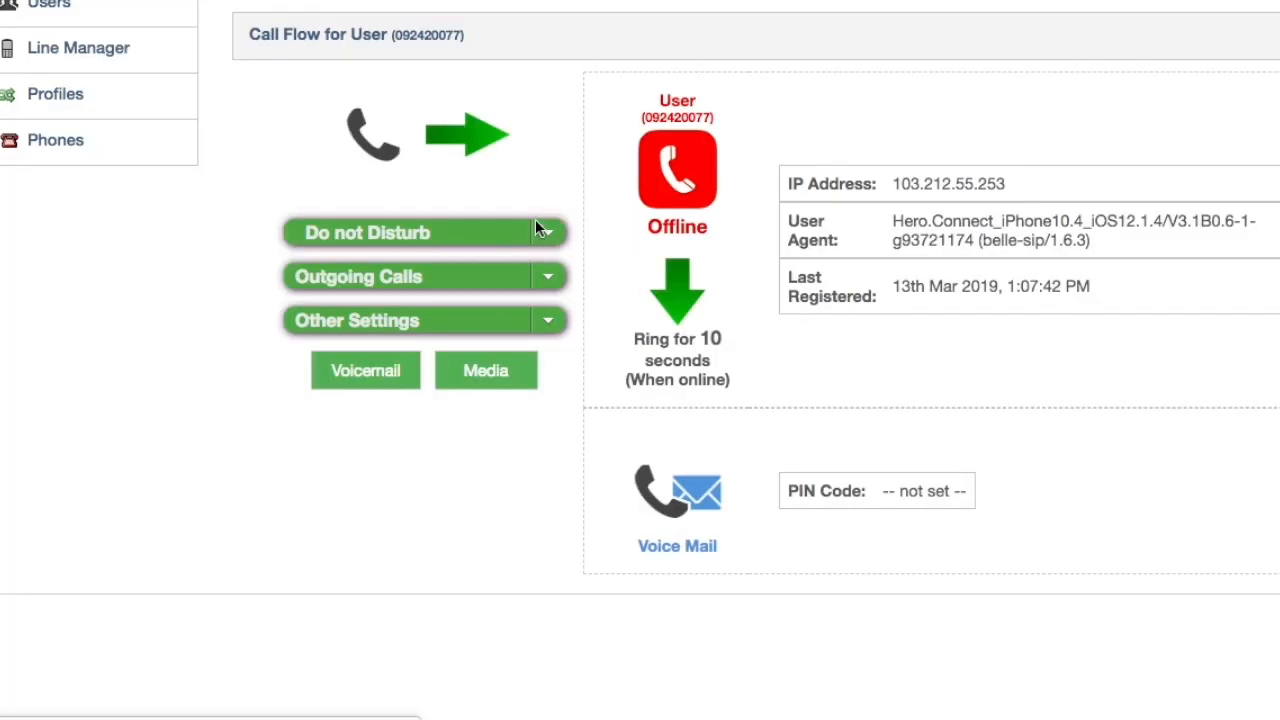
pyautogui.click(536, 224)
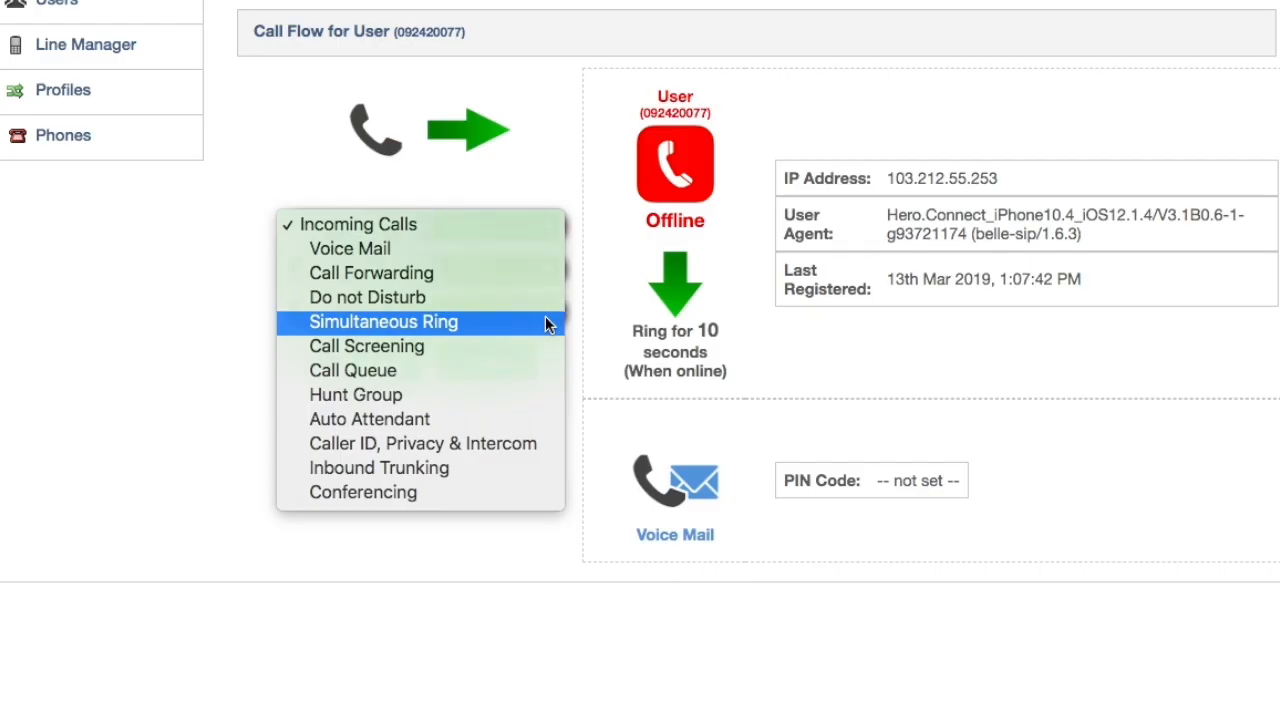
pyautogui.click(545, 322)
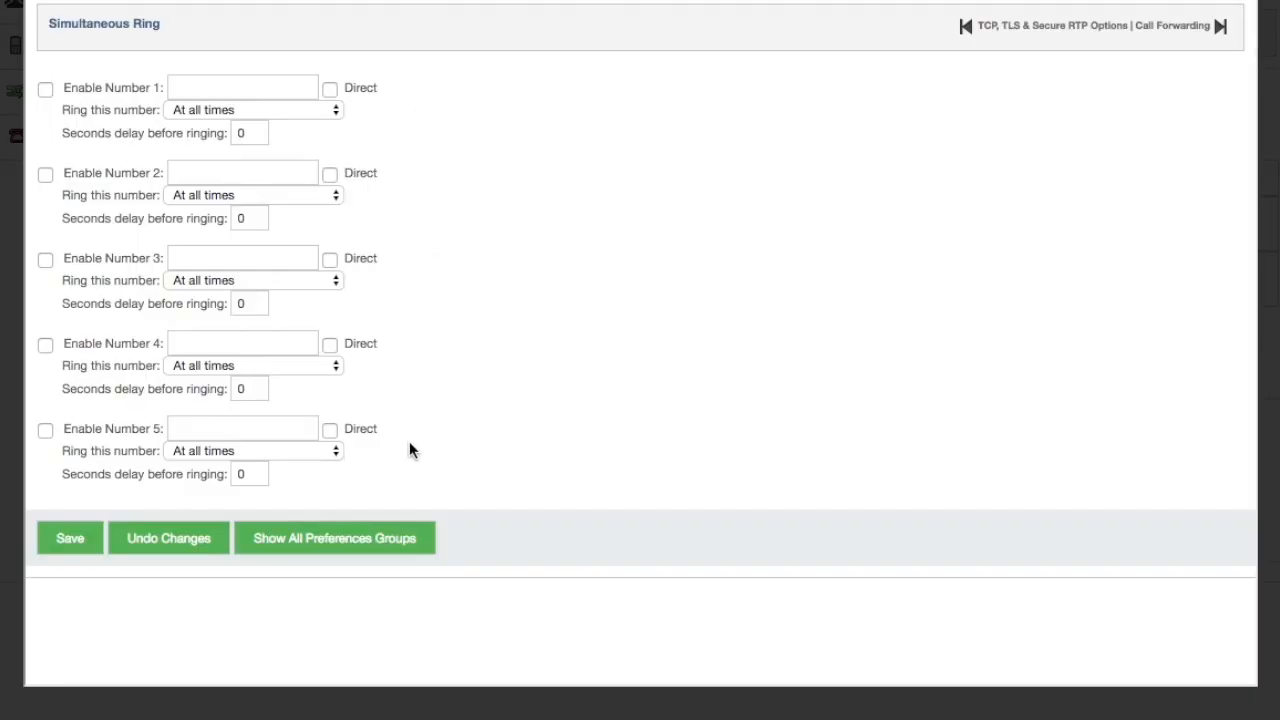
pyautogui.click(303, 111)
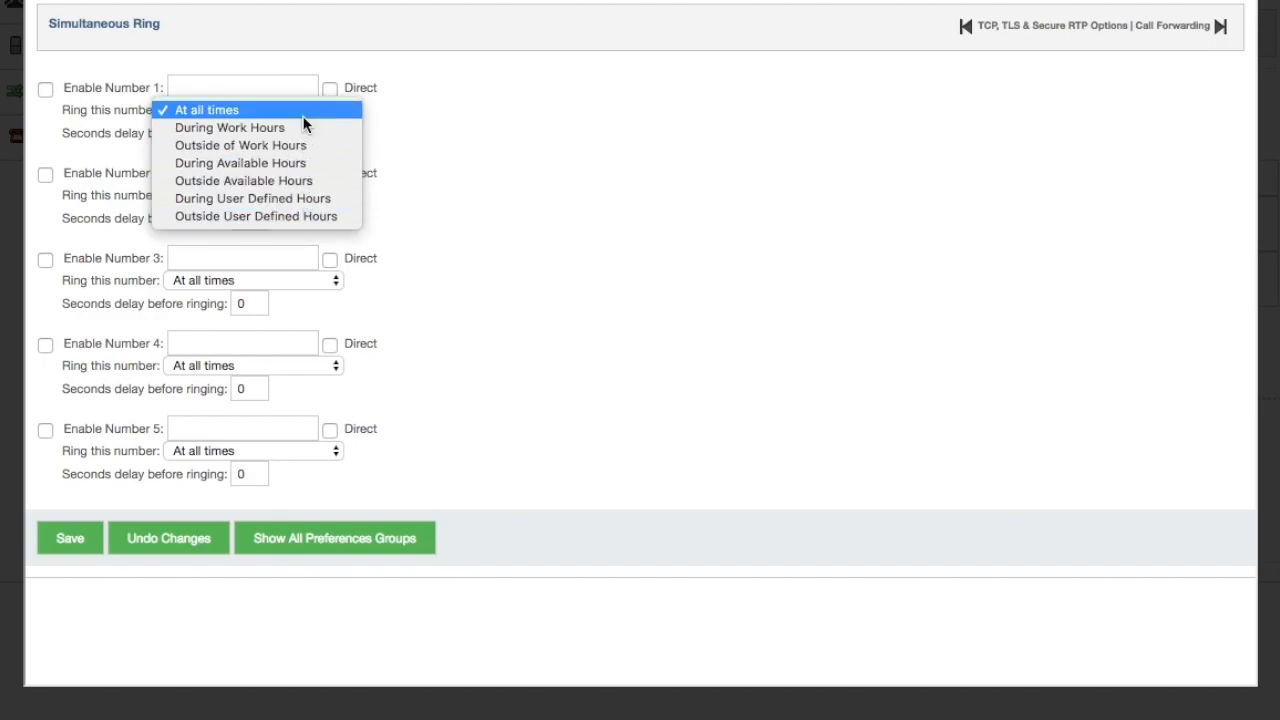
pyautogui.click(435, 113)
pyautogui.click(257, 133)
pyautogui.press('BackSpace')
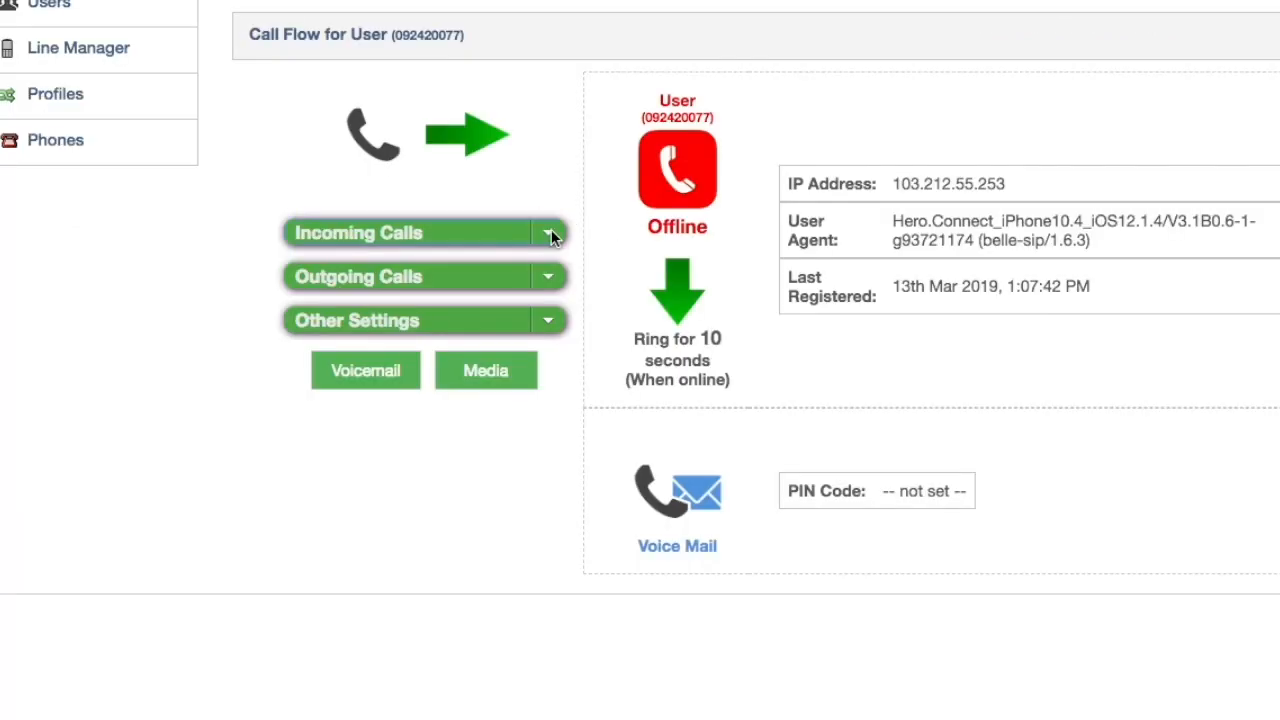
pyautogui.click(552, 235)
# Keep Call Screening set to screen no calls, with the schedule left at All times
pyautogui.click(465, 358)
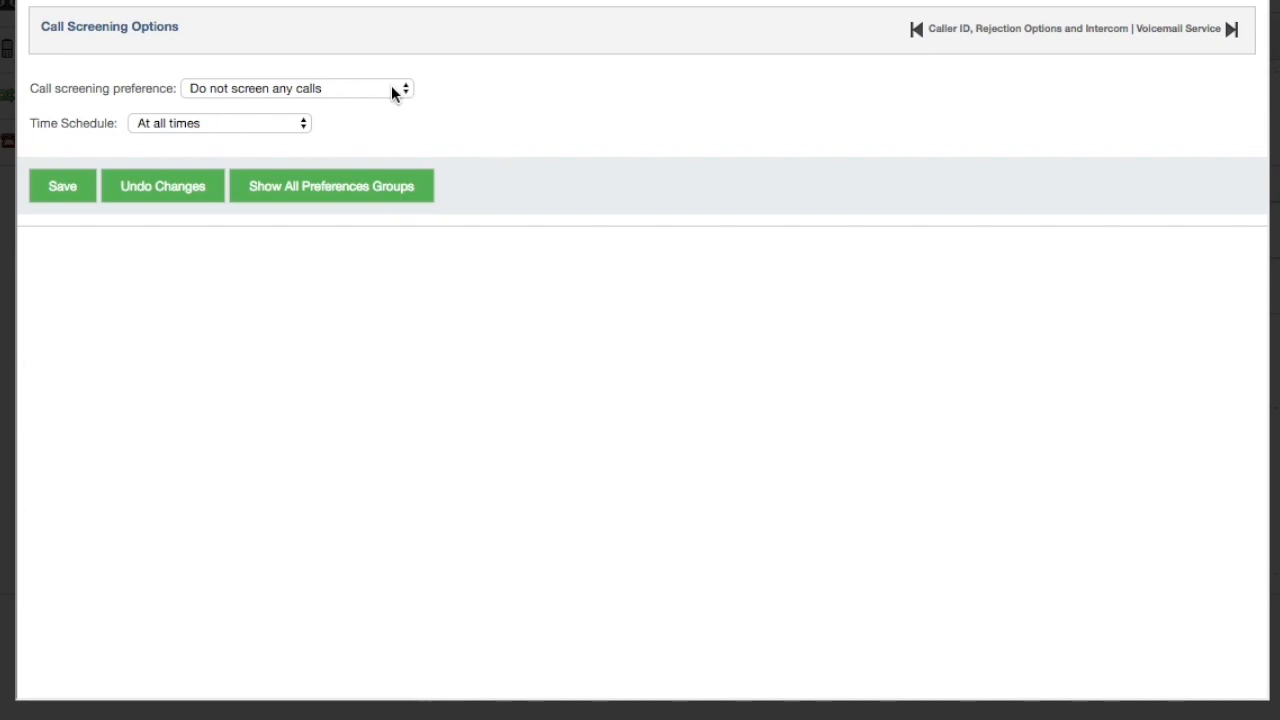
pyautogui.click(391, 88)
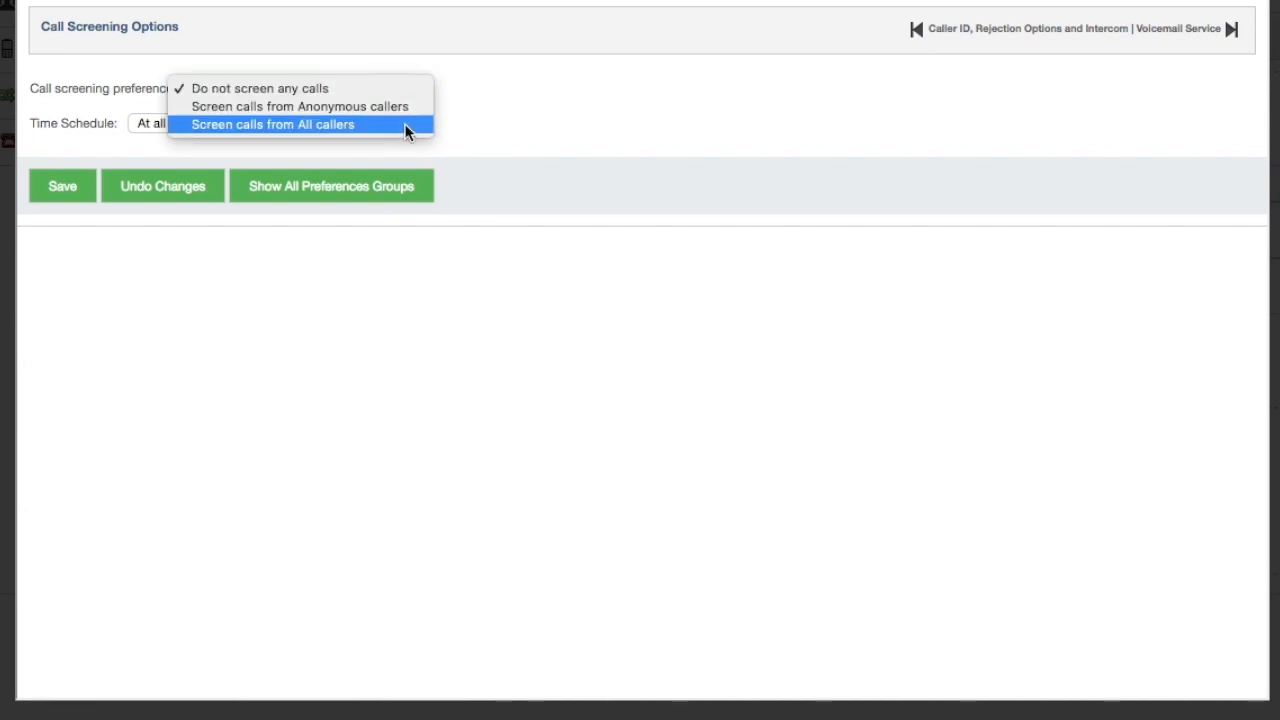
pyautogui.click(511, 89)
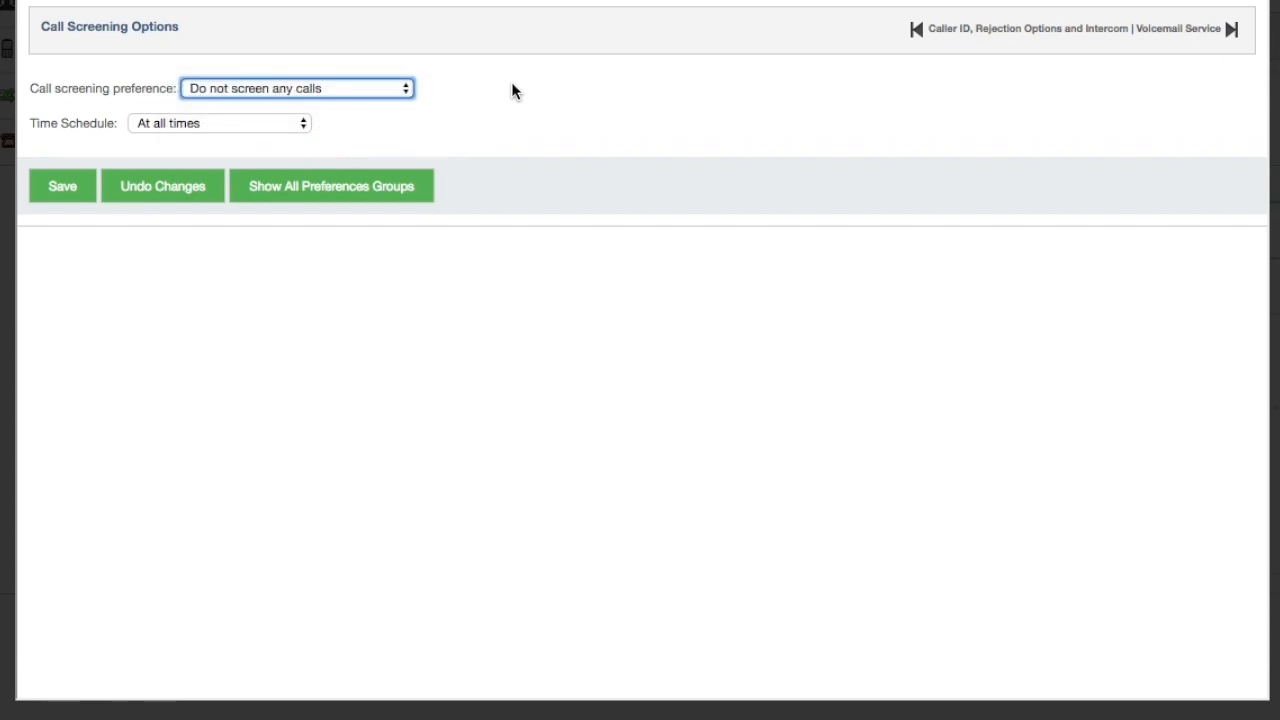
pyautogui.click(277, 123)
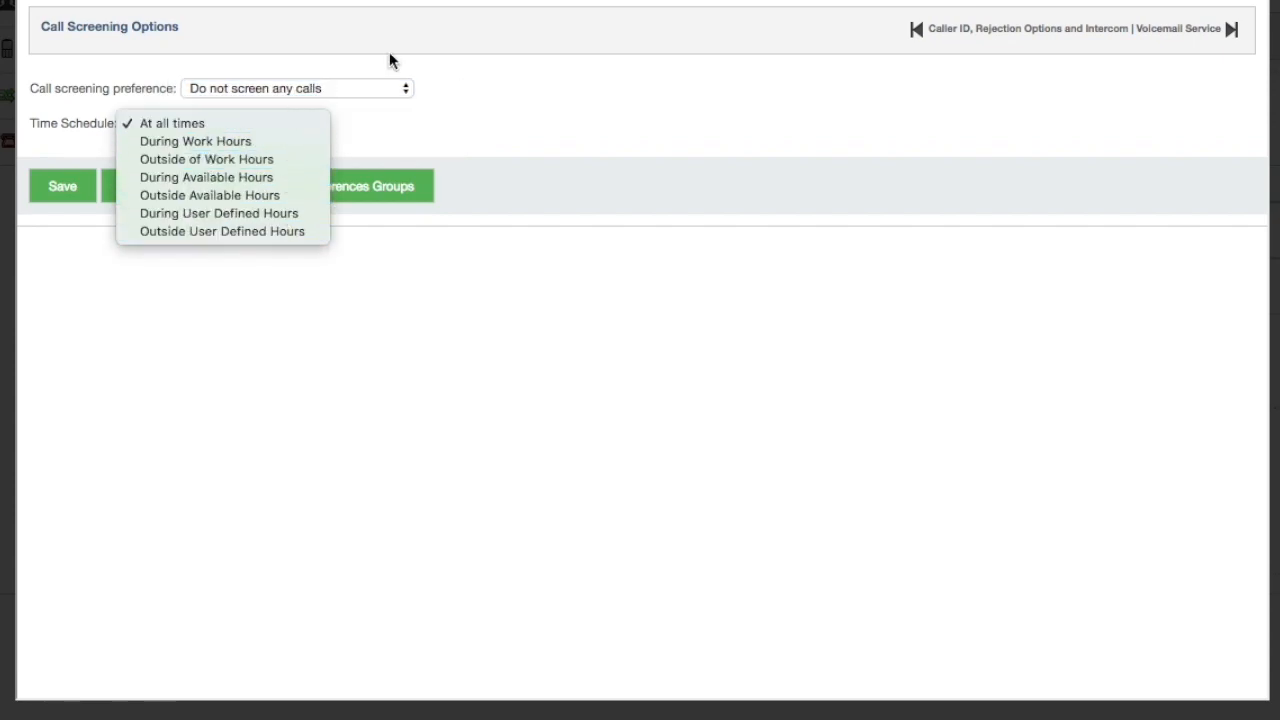
pyautogui.click(515, 97)
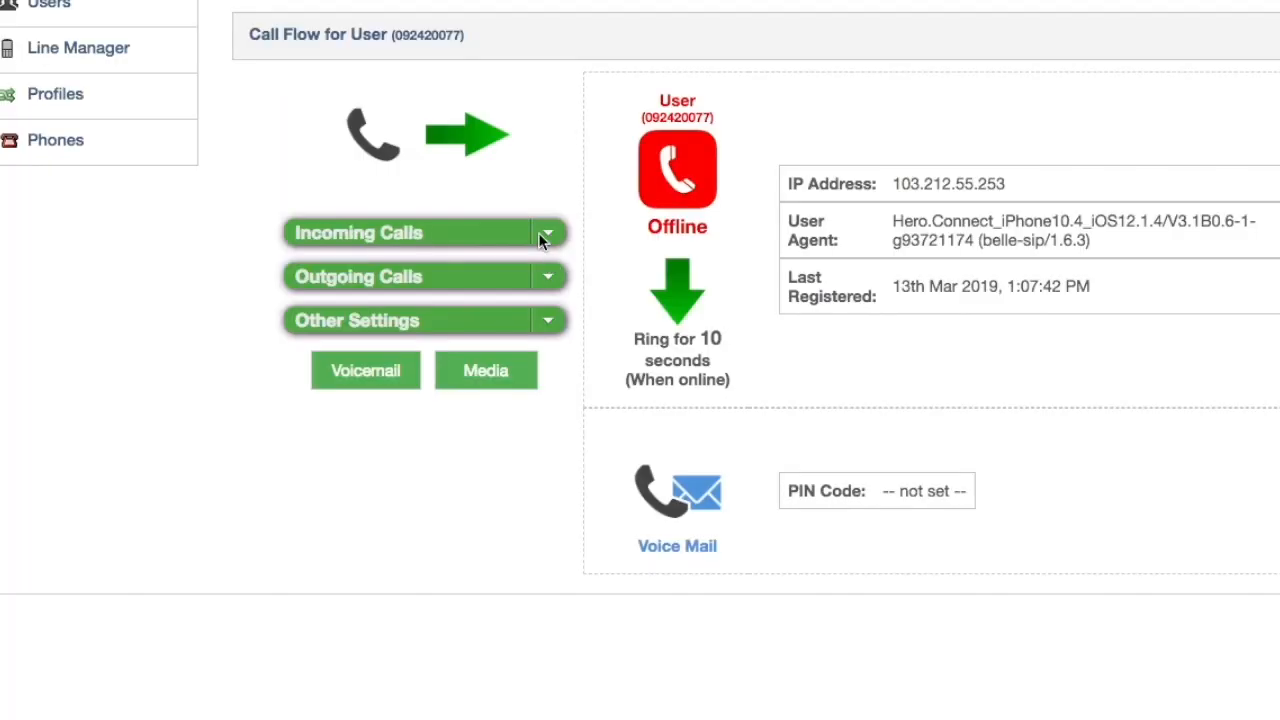
pyautogui.click(538, 232)
# Review the Call Queue settings, leaving no agent chosen and the Ring All strategy
pyautogui.click(499, 376)
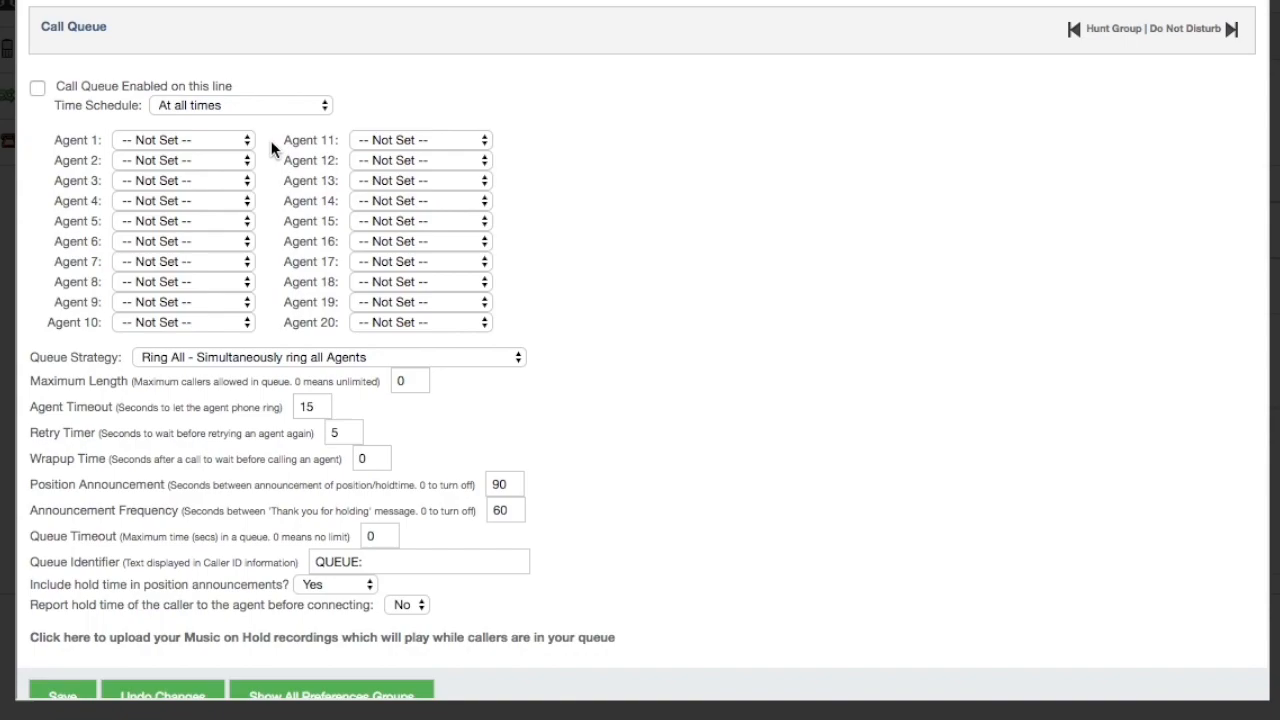
pyautogui.scroll(-1, 276, 147)
pyautogui.scroll(-1, 272, 139)
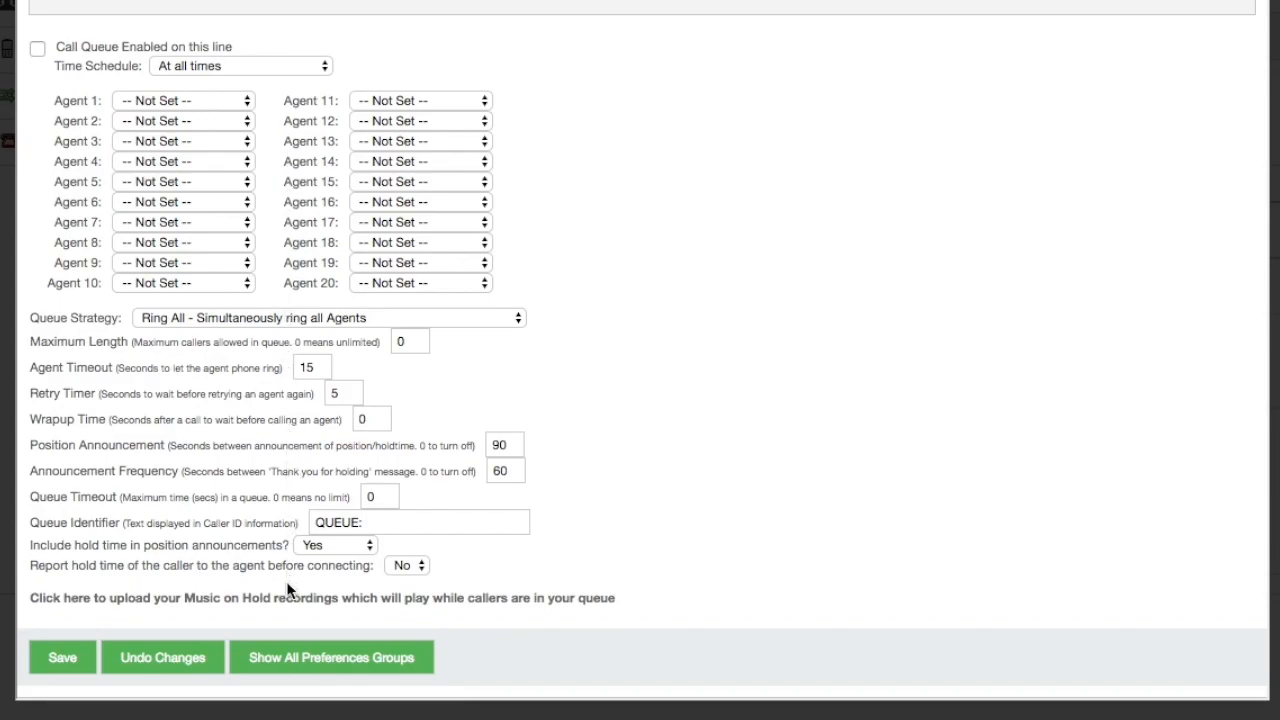
pyautogui.click(419, 289)
pyautogui.click(420, 289)
pyautogui.click(389, 318)
pyautogui.click(389, 318)
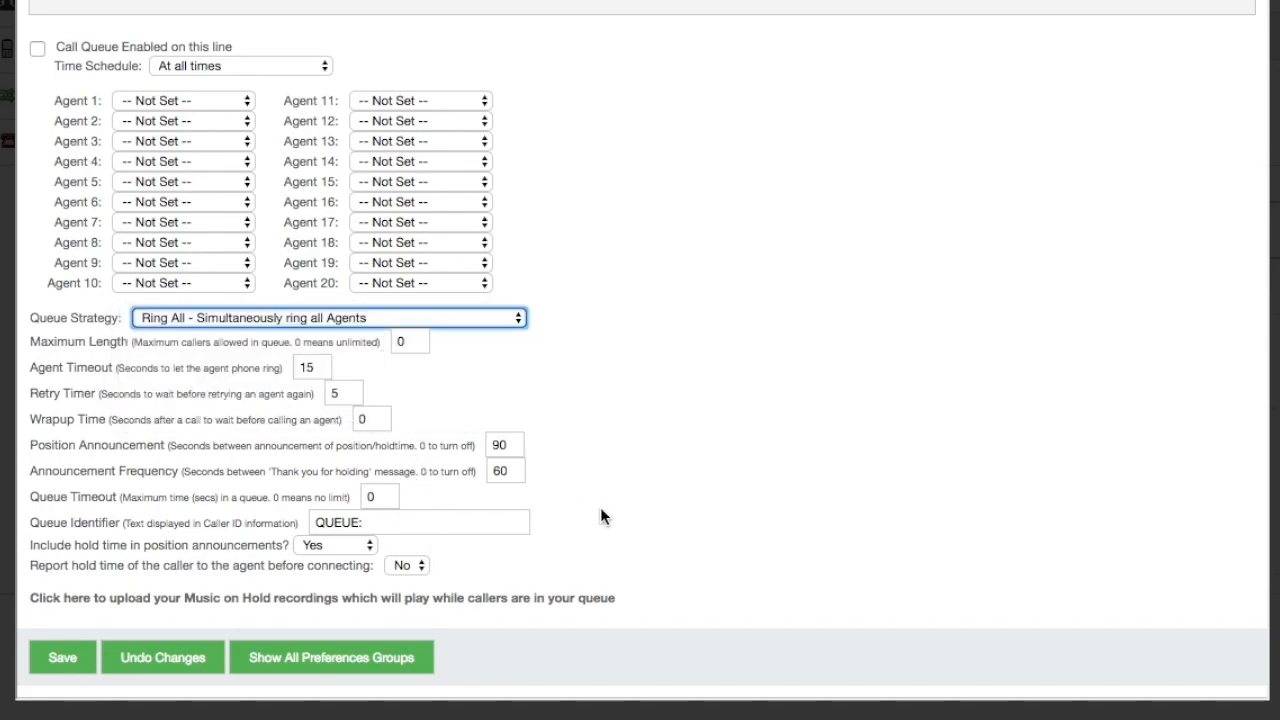
pyautogui.click(332, 598)
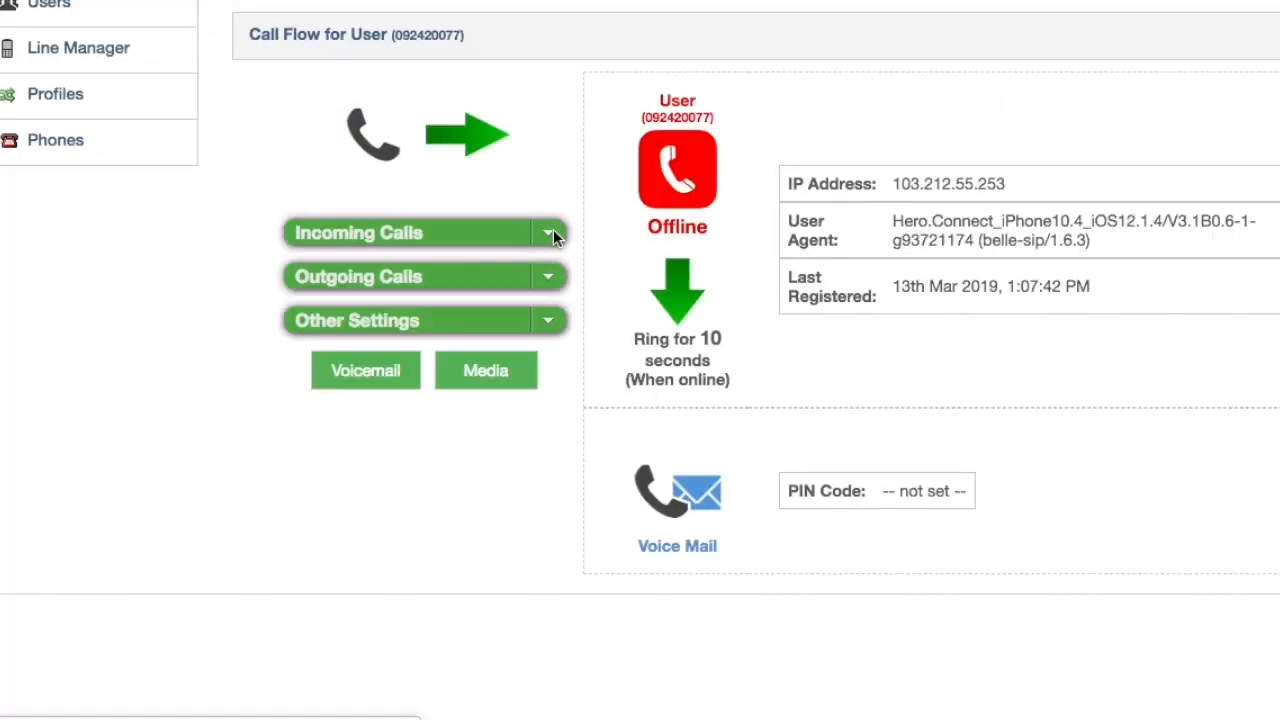
# Tick 'Enable a hunt group' for this number, with the schedule left at All times
pyautogui.click(552, 229)
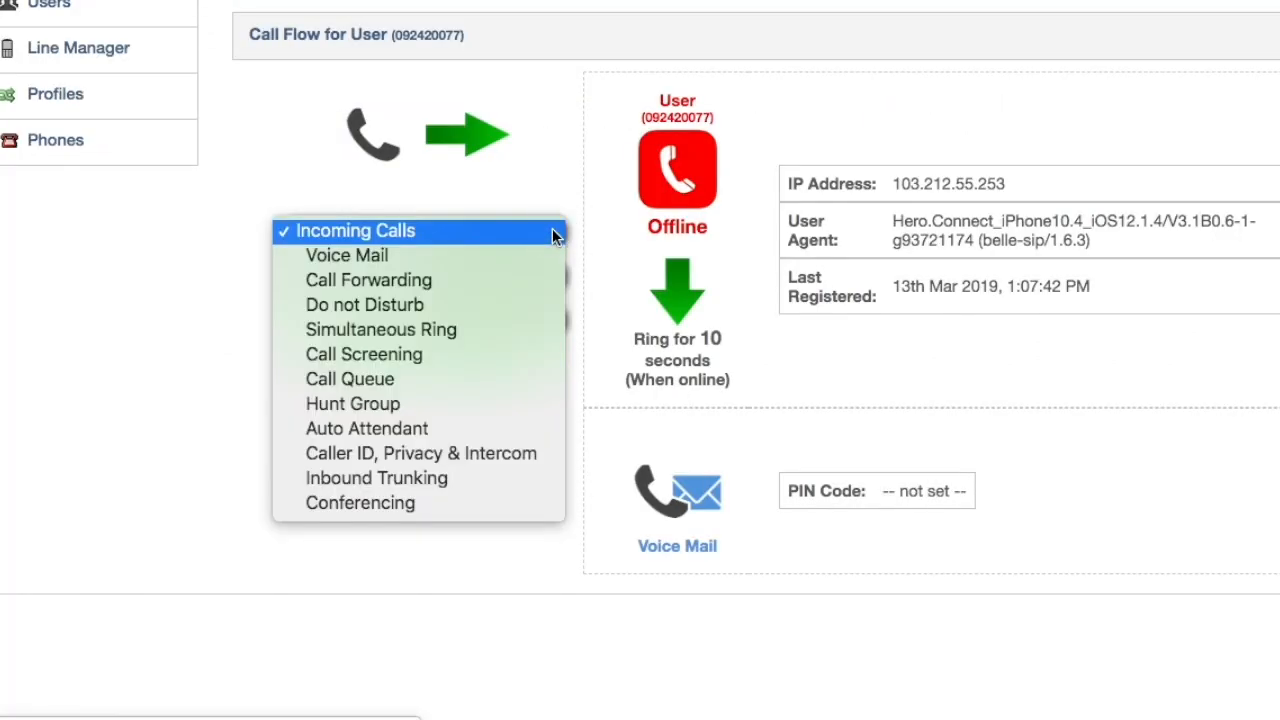
pyautogui.click(493, 410)
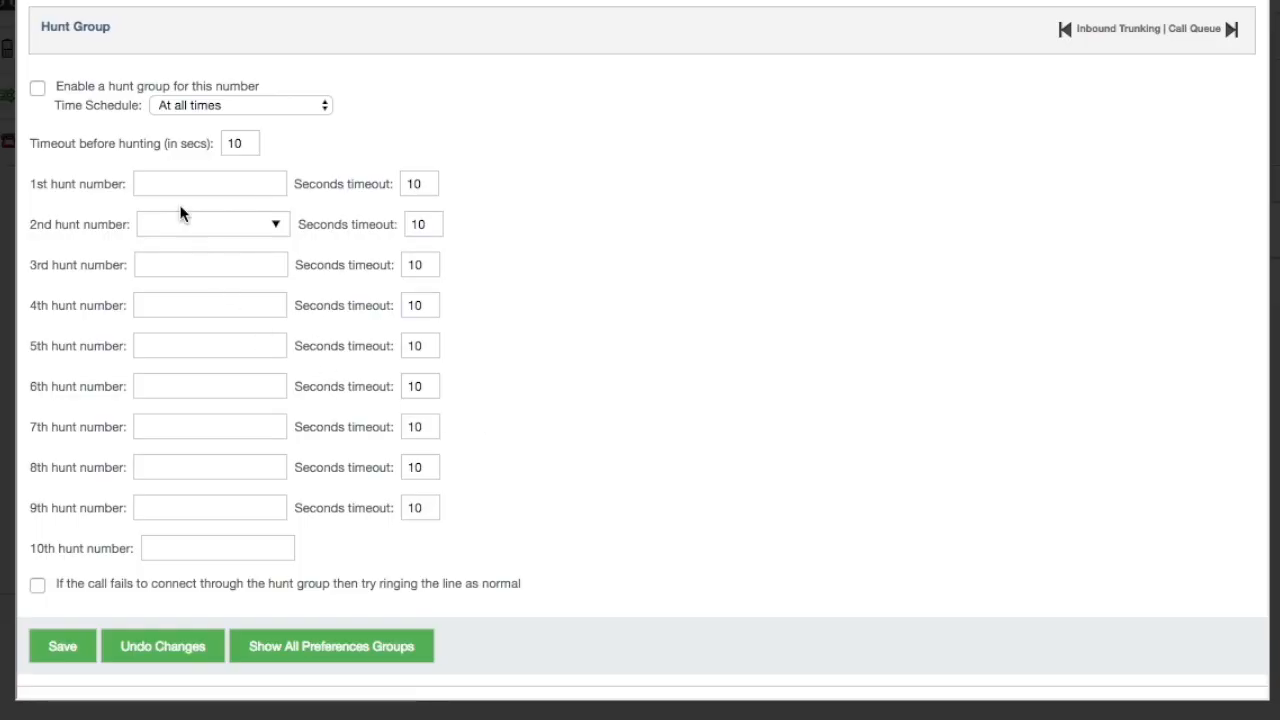
pyautogui.click(38, 89)
pyautogui.click(237, 105)
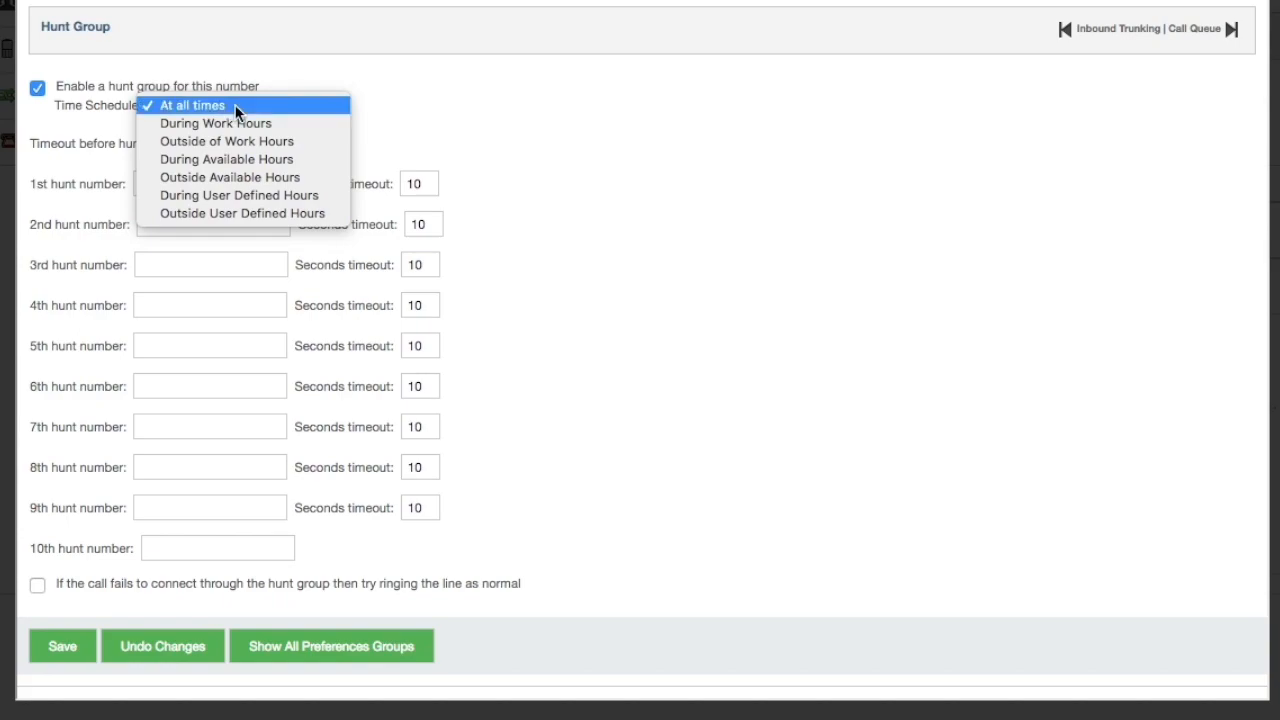
pyautogui.click(237, 106)
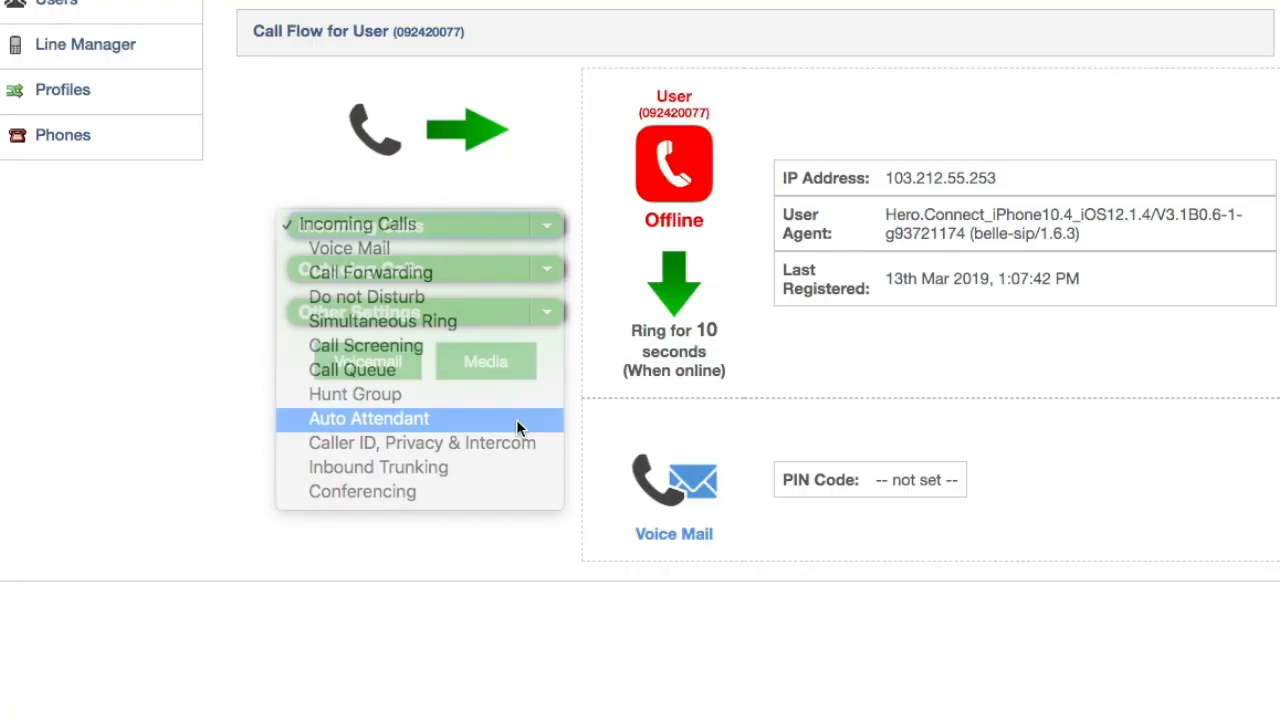
pyautogui.click(521, 423)
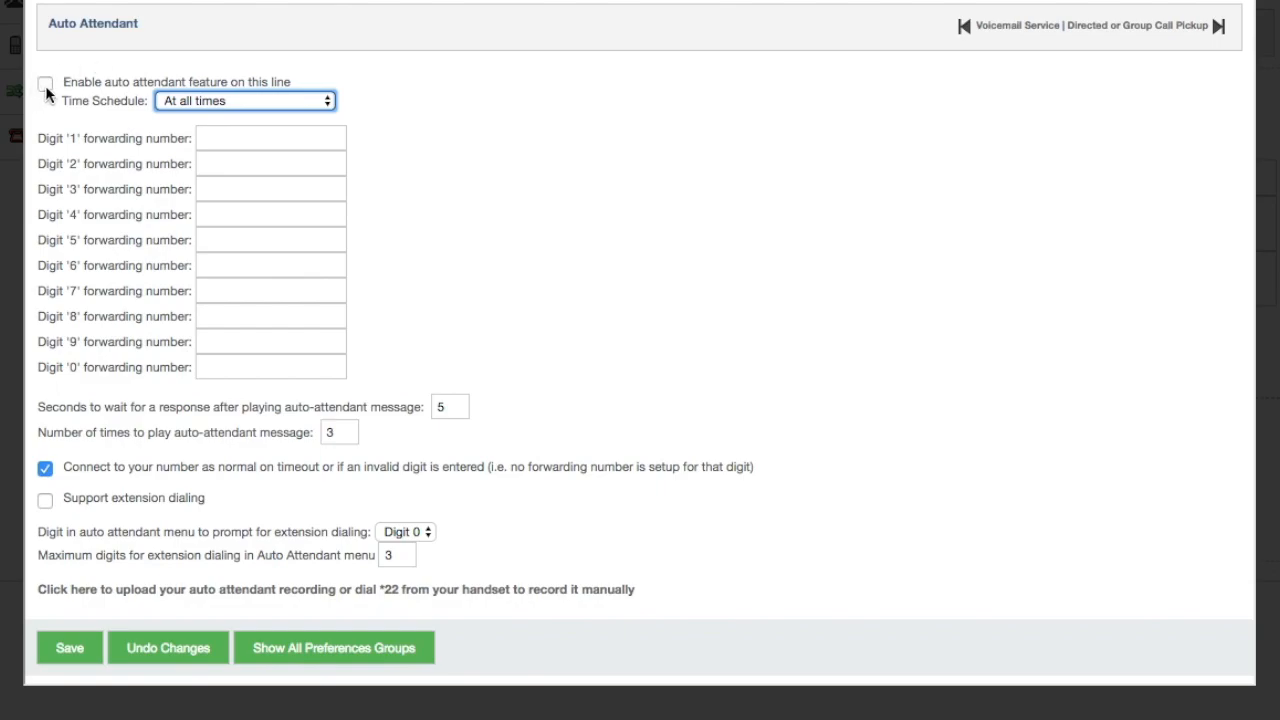
# Leave Auto Attendant at All times with 5-second wait and 3 repeats, then open its recording upload
pyautogui.click(45, 85)
pyautogui.click(45, 85)
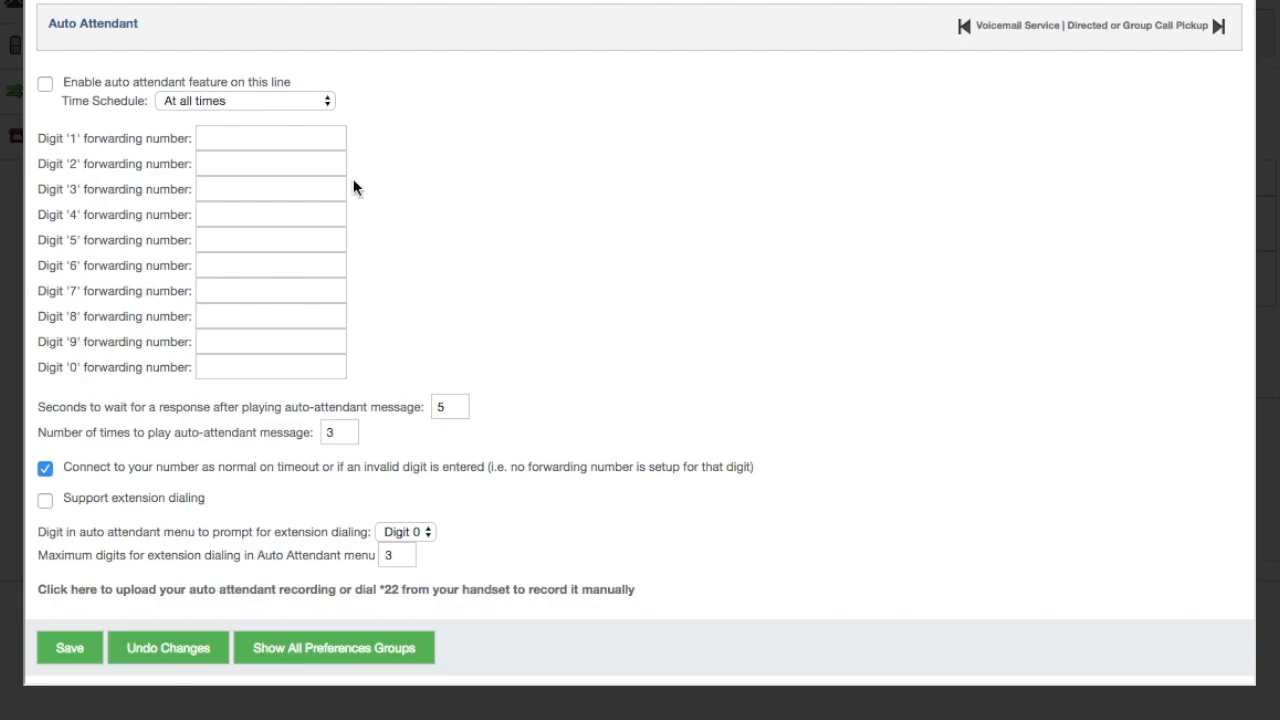
pyautogui.click(320, 100)
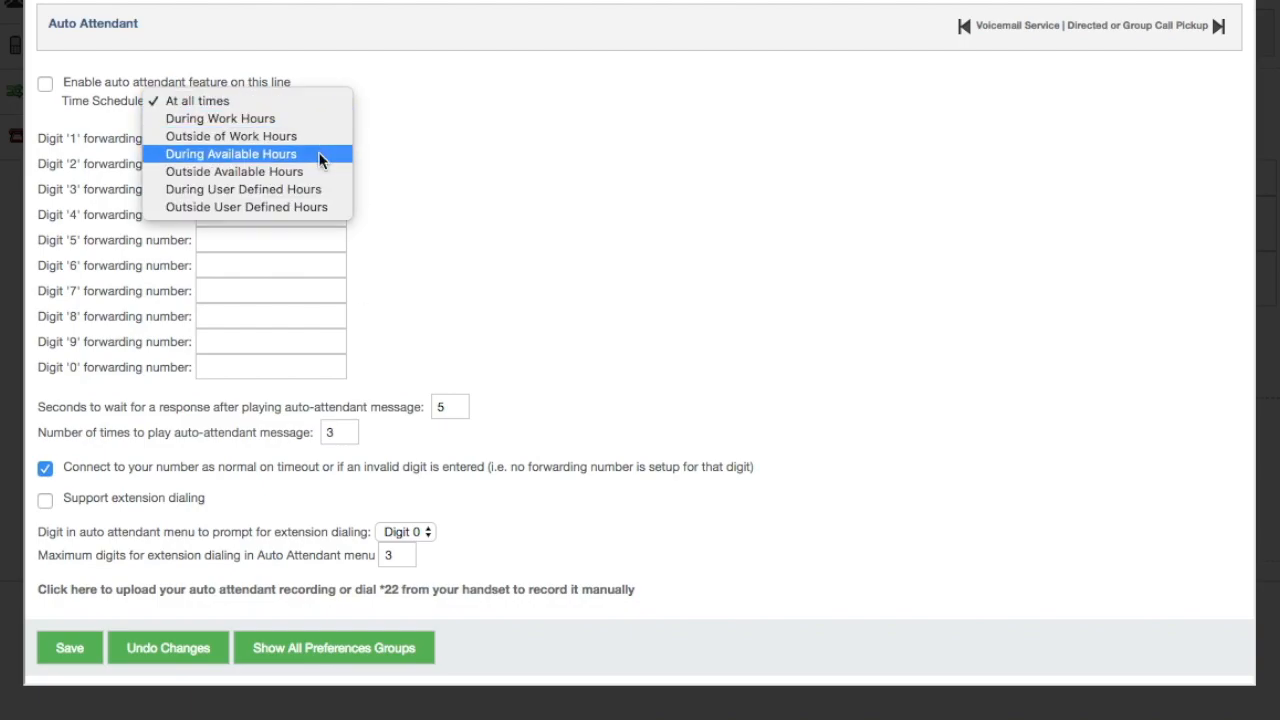
pyautogui.click(367, 55)
pyautogui.click(45, 84)
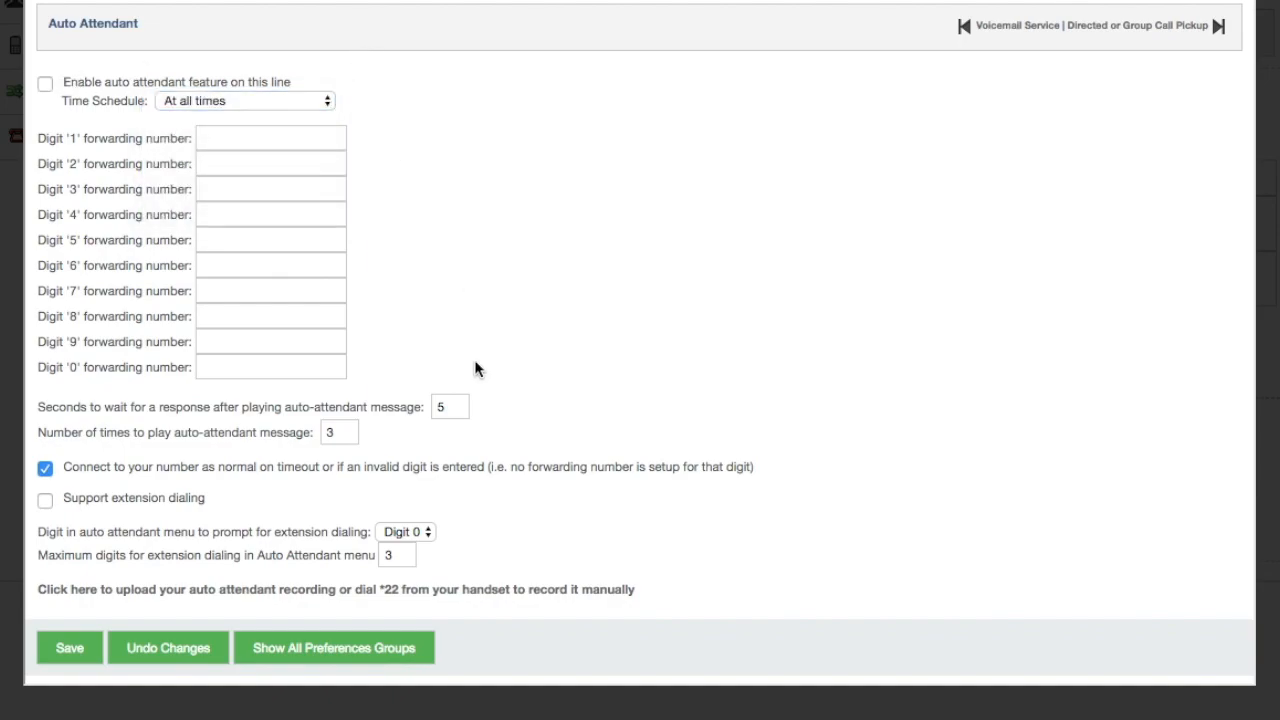
pyautogui.click(452, 410)
pyautogui.doubleClick(341, 430)
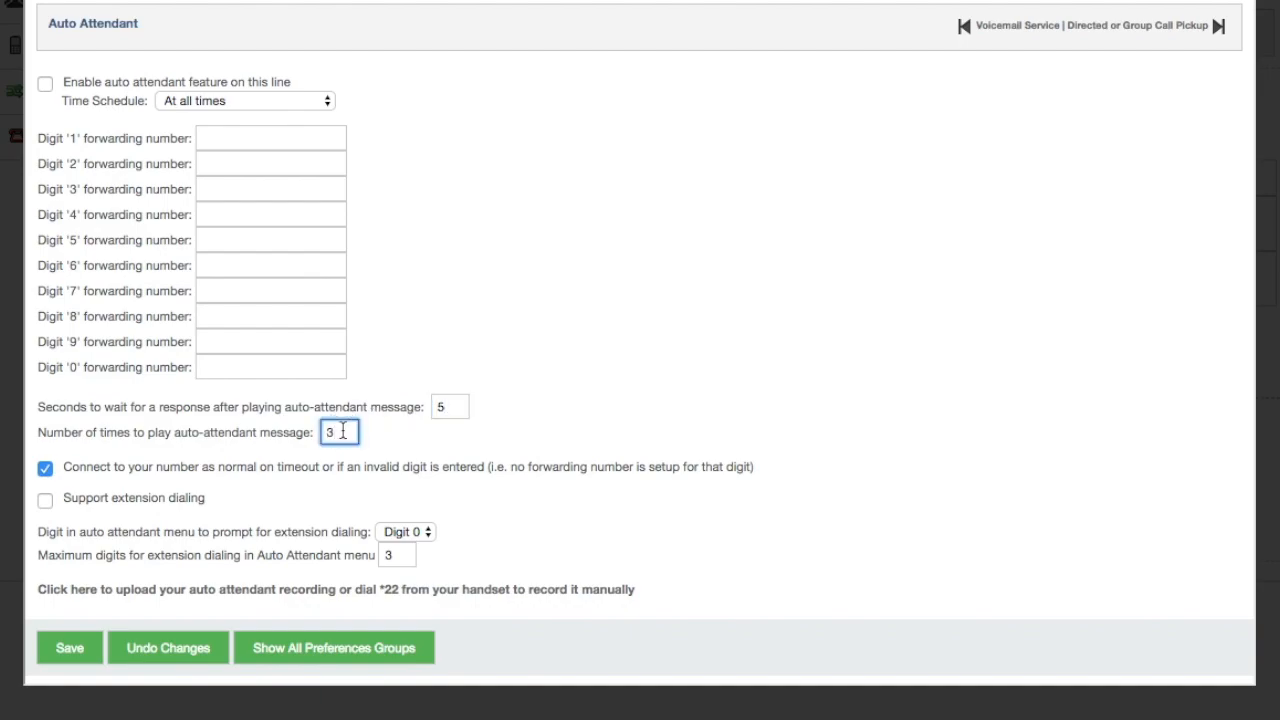
pyautogui.click(316, 497)
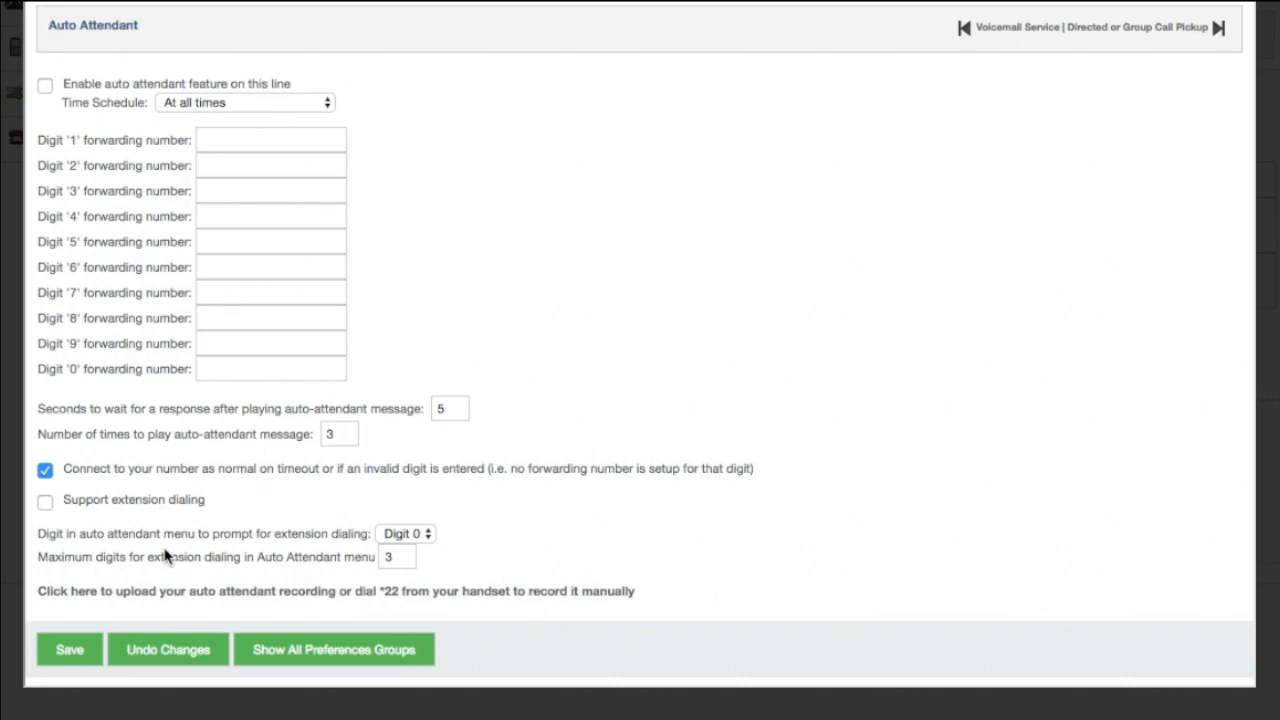
pyautogui.click(193, 591)
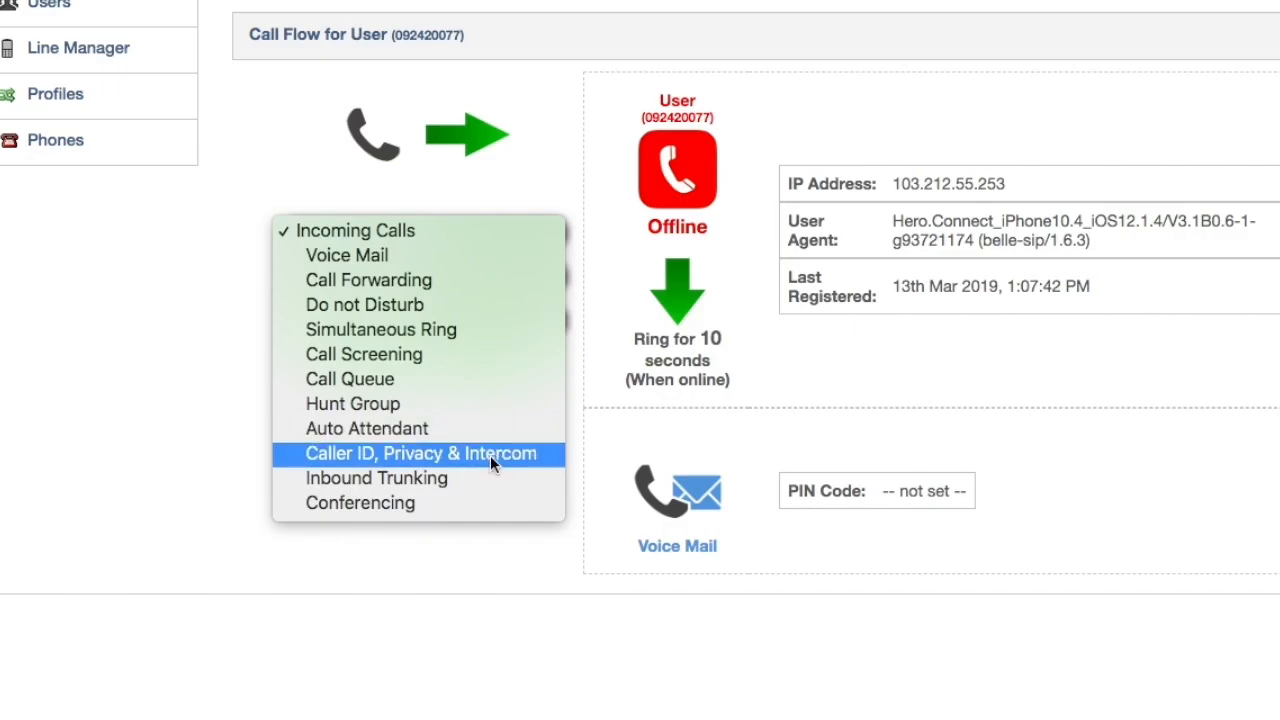
pyautogui.click(490, 455)
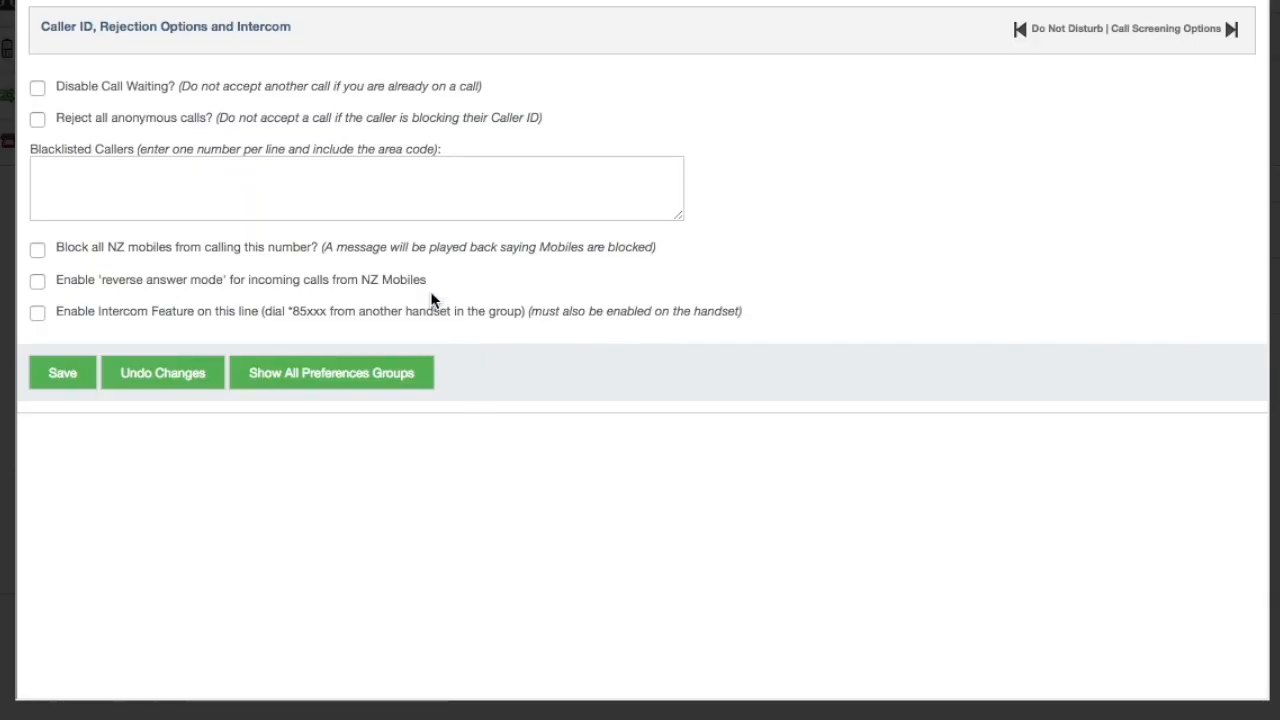
# Tick 'Reject all anonymous calls?' and 'Block all NZ mobiles', leaving the blacklist empty
pyautogui.click(278, 177)
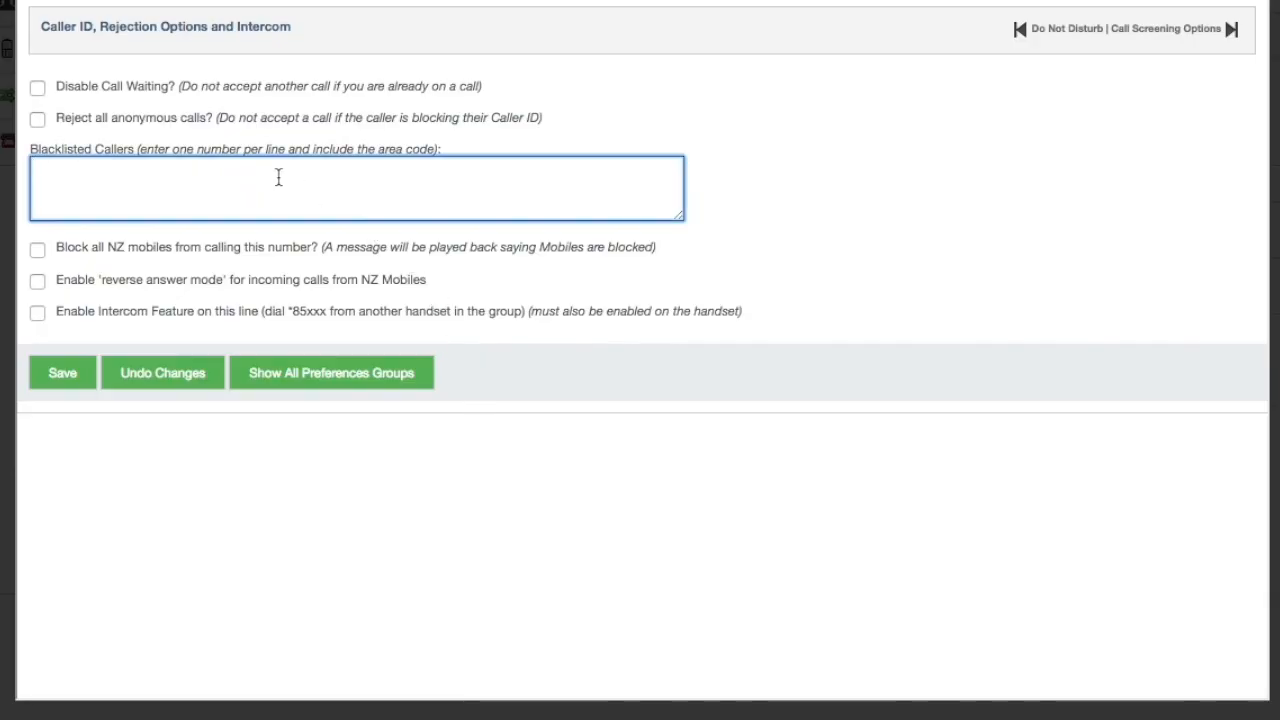
pyautogui.click(38, 120)
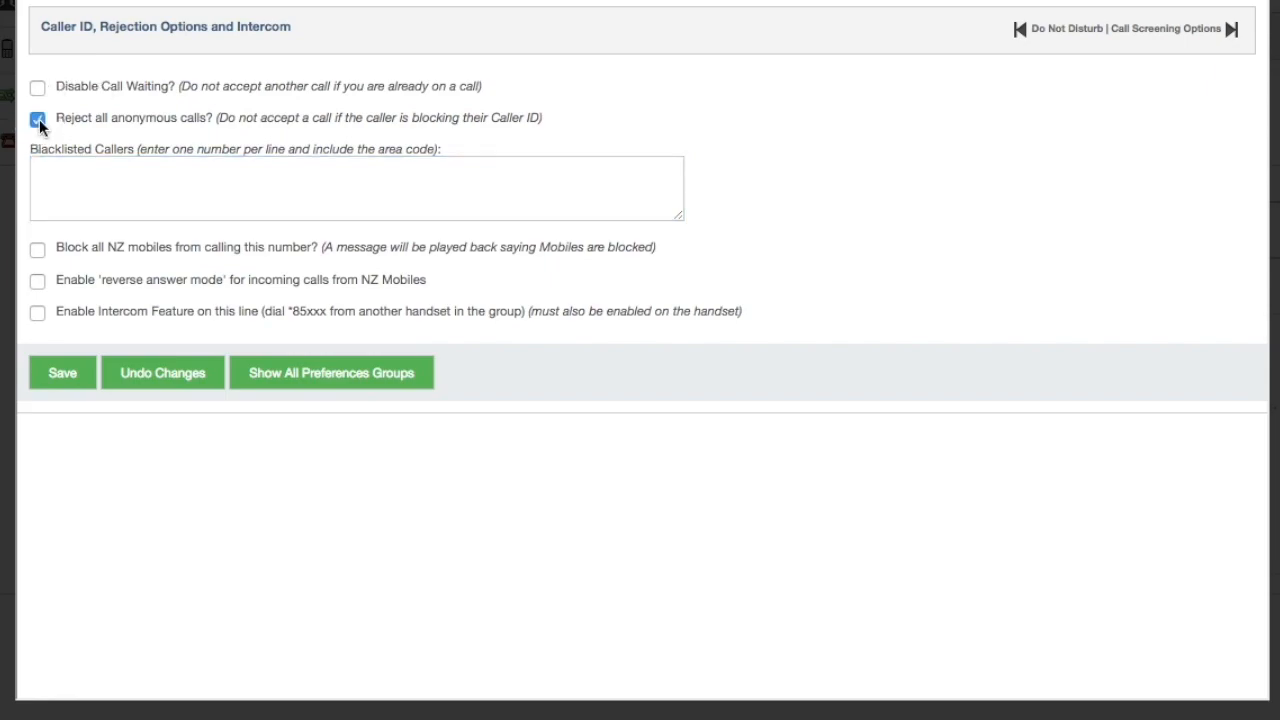
pyautogui.click(37, 252)
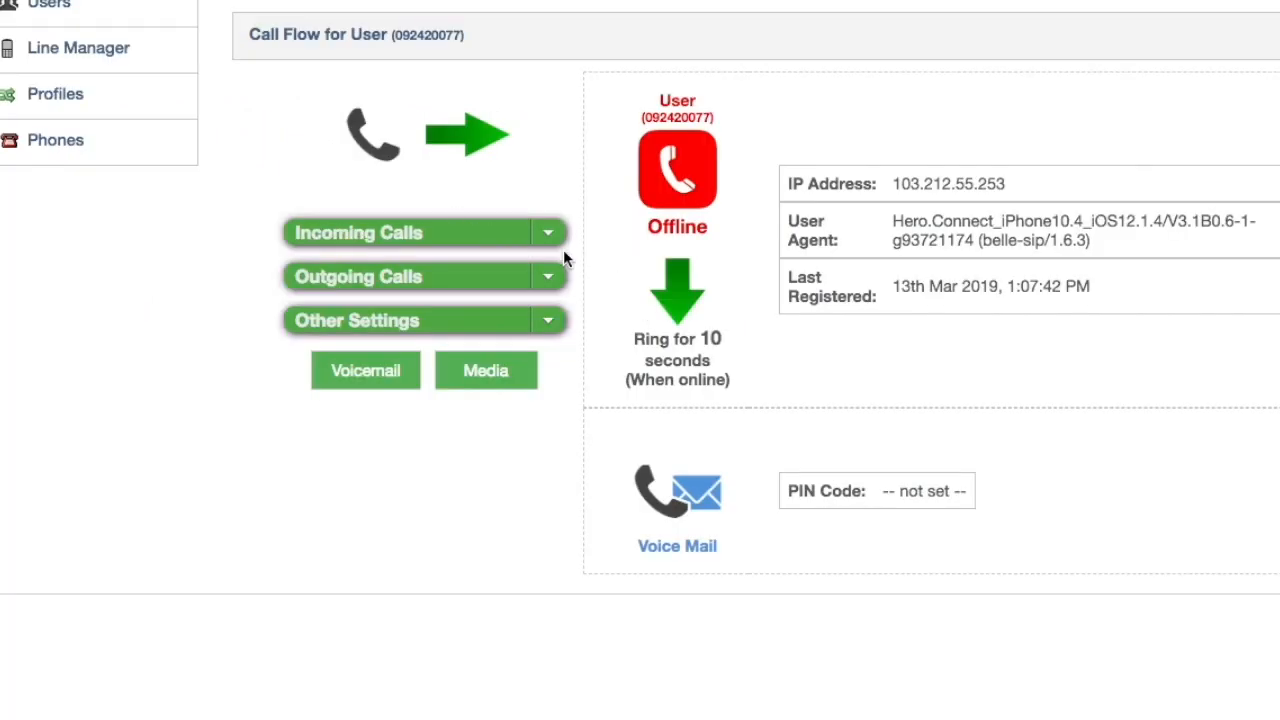
pyautogui.click(545, 231)
pyautogui.click(491, 502)
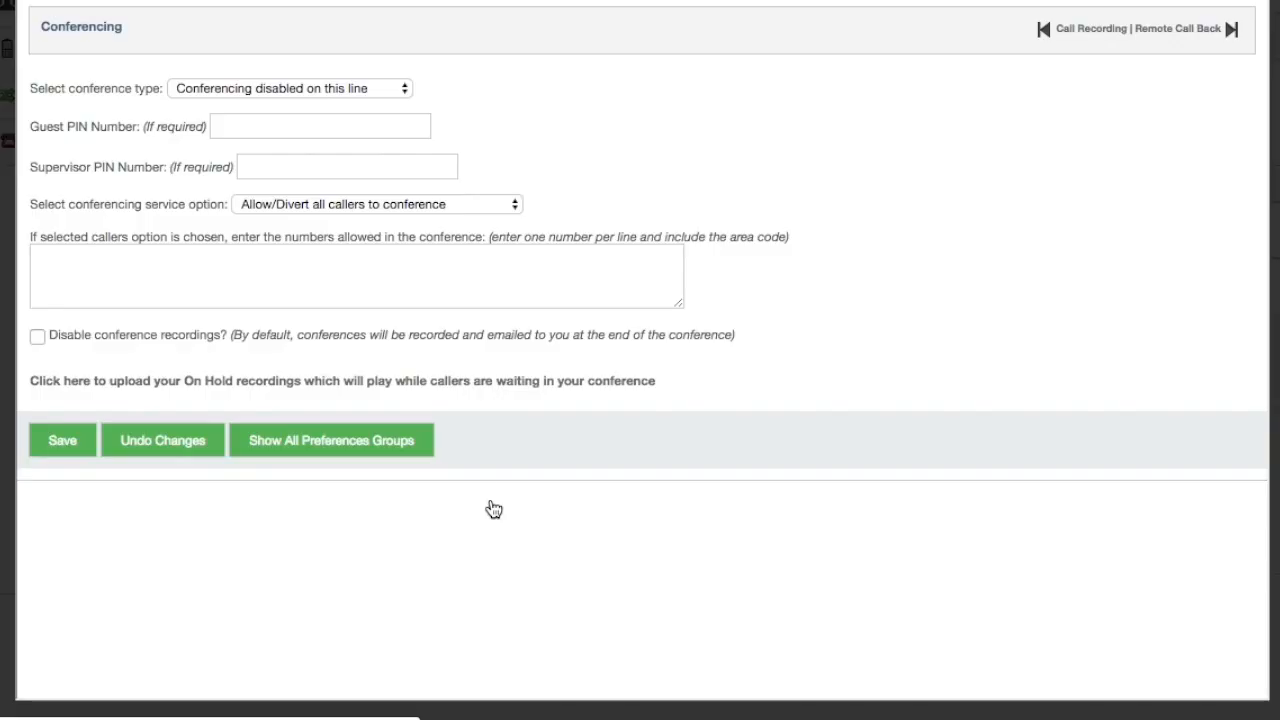
# Leave conferencing disabled with empty guest and supervisor PINs, all callers allowed, recordings unchanged
pyautogui.click(341, 134)
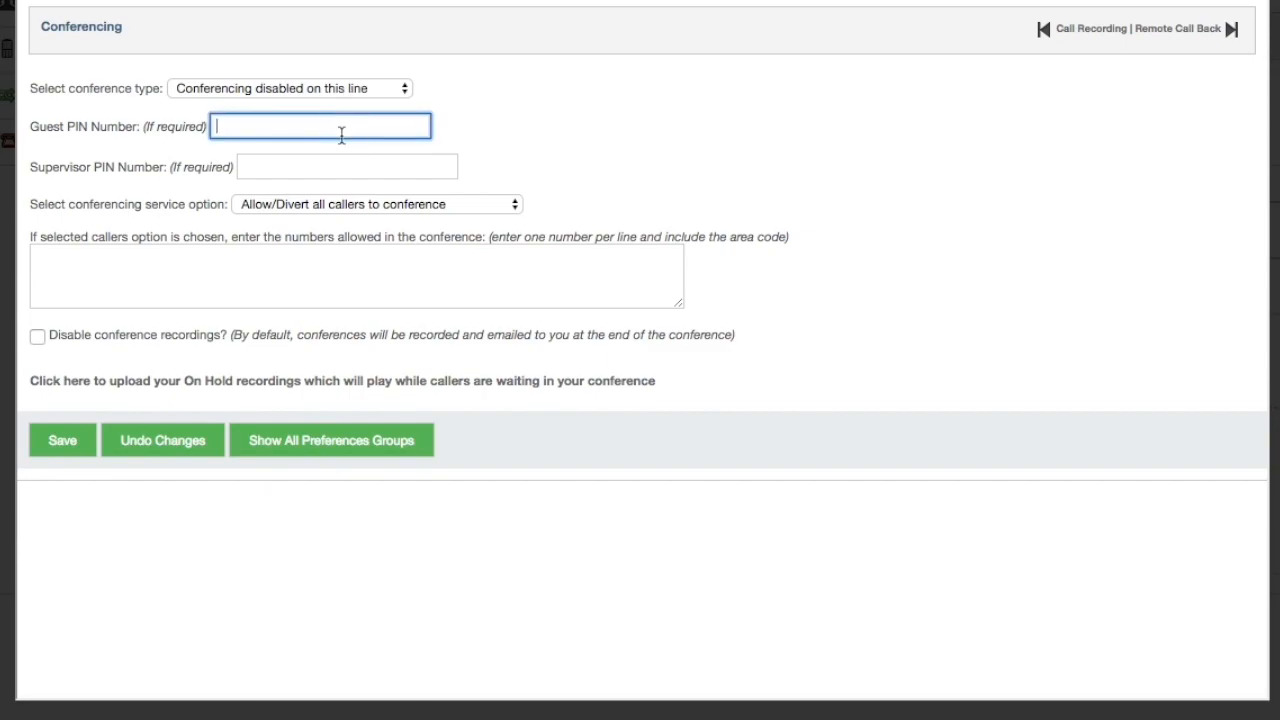
pyautogui.click(377, 166)
pyautogui.click(447, 206)
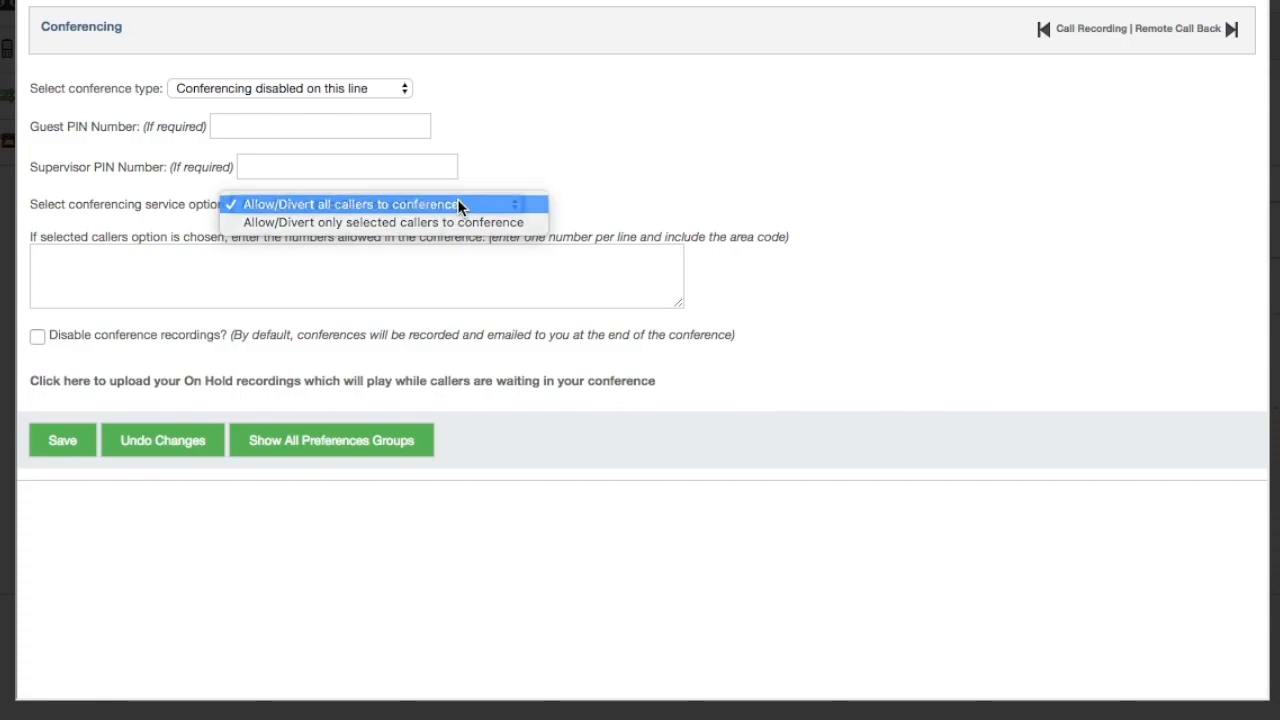
pyautogui.click(452, 205)
pyautogui.click(420, 280)
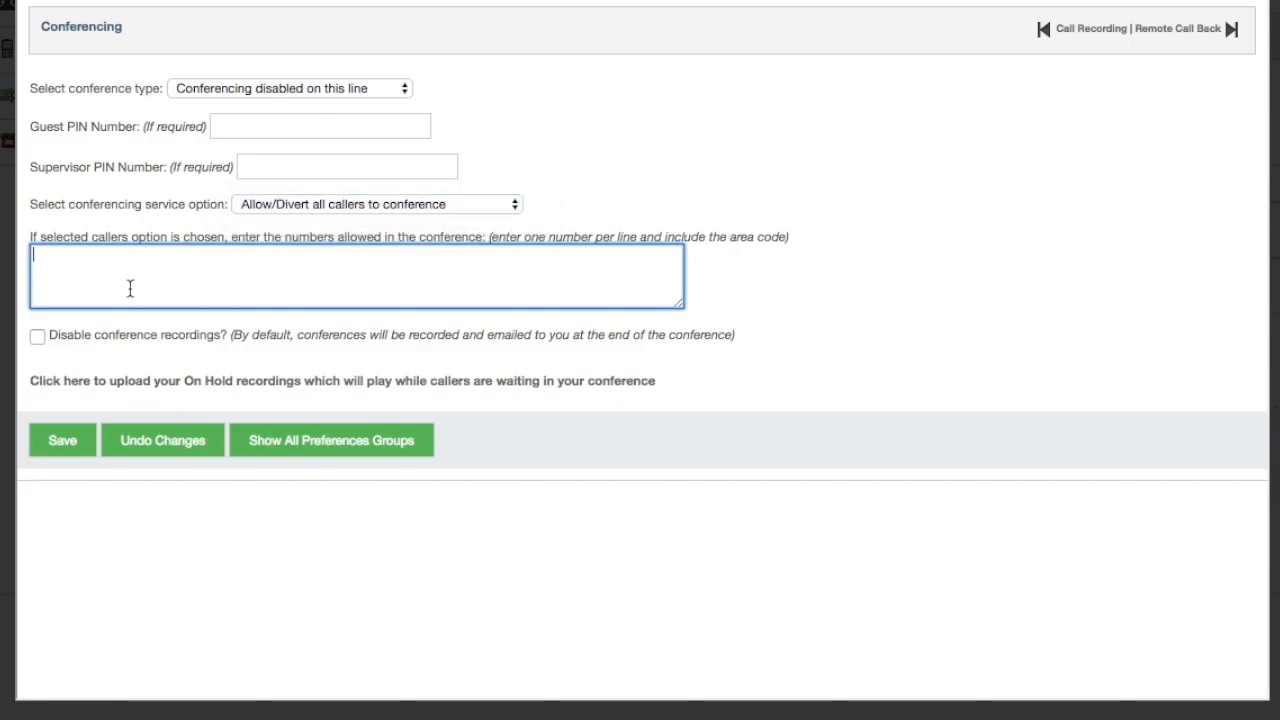
pyautogui.click(37, 338)
pyautogui.click(38, 340)
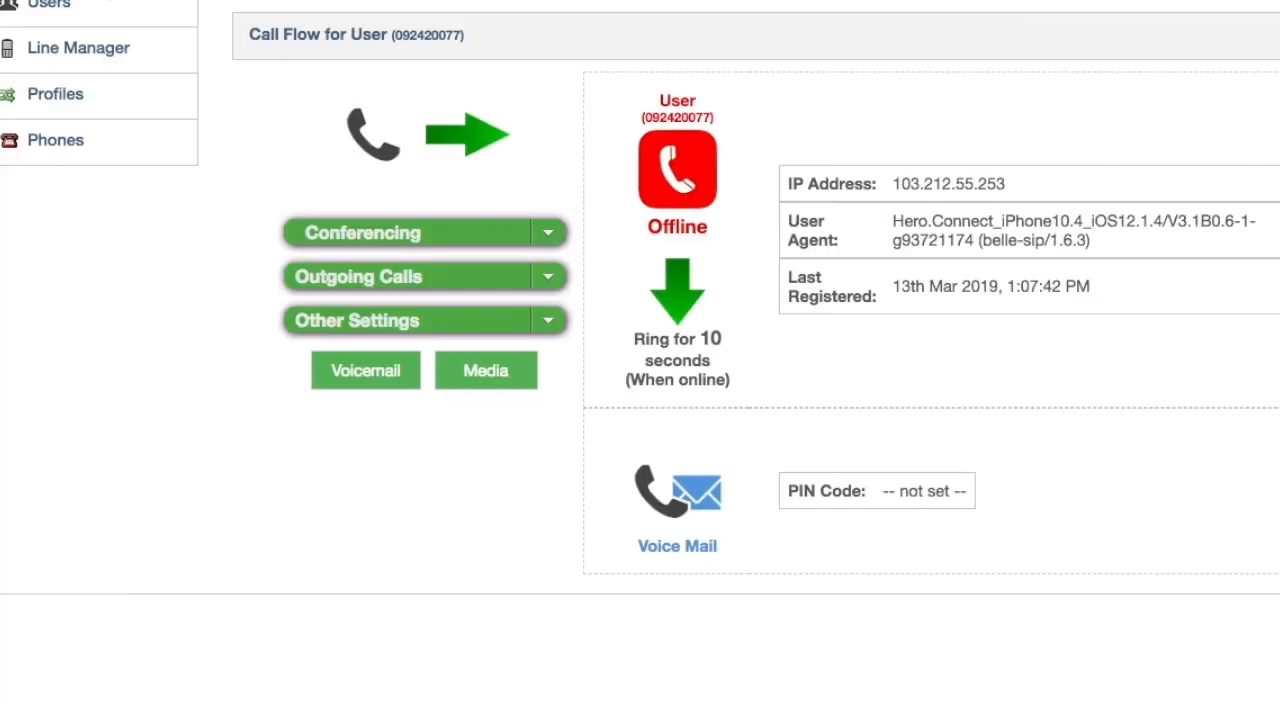
pyautogui.click(542, 276)
pyautogui.click(535, 300)
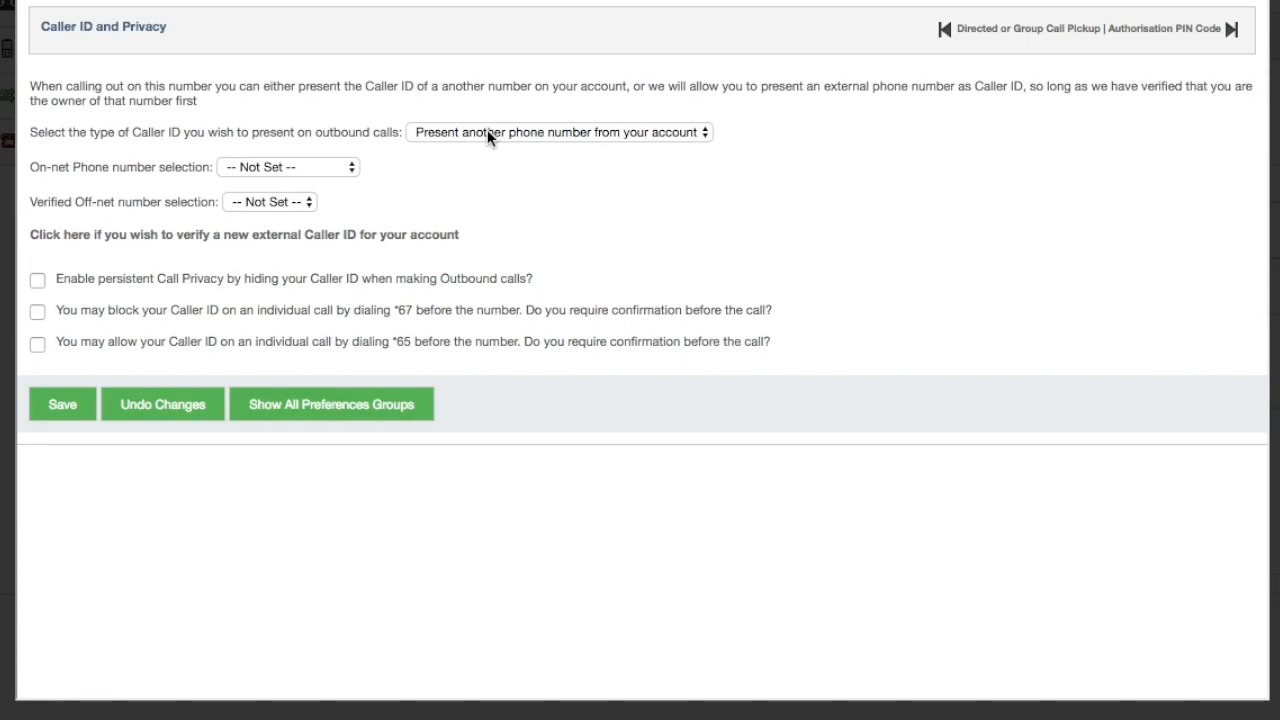
# Review the outbound Caller ID type and verified off-net number choices, leaving them unchanged
pyautogui.click(488, 131)
pyautogui.click(483, 217)
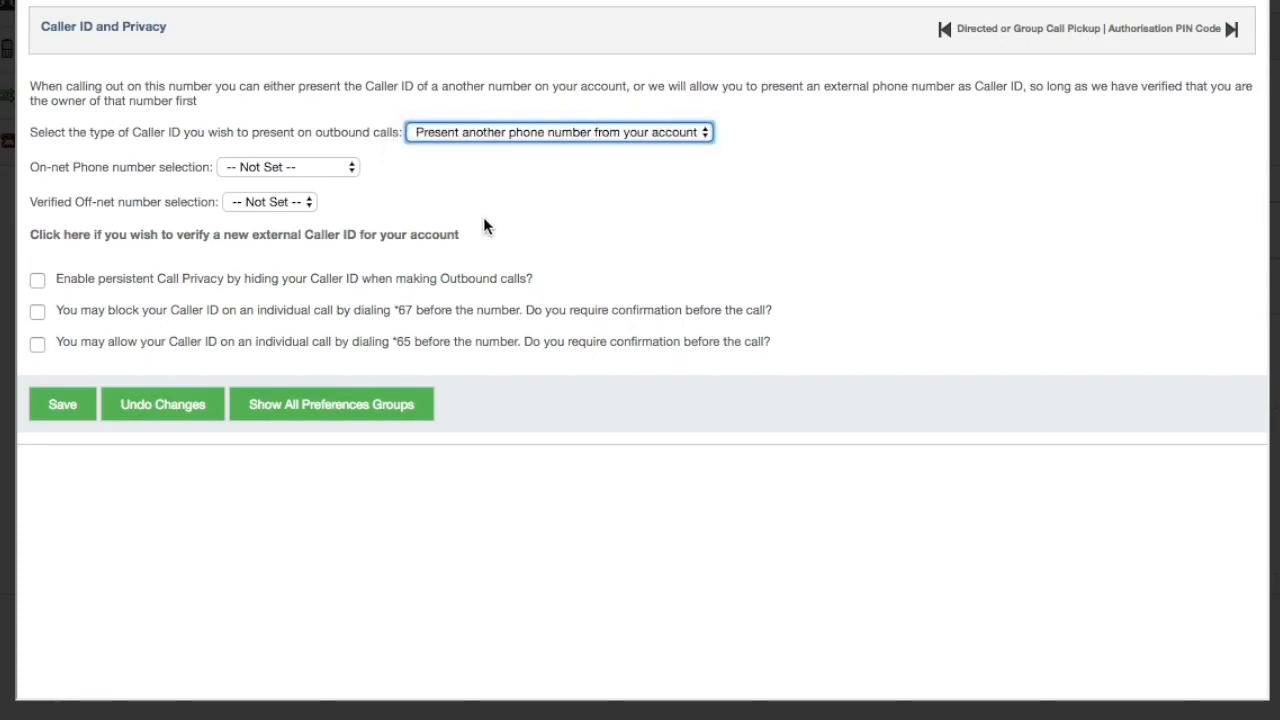
pyautogui.click(284, 203)
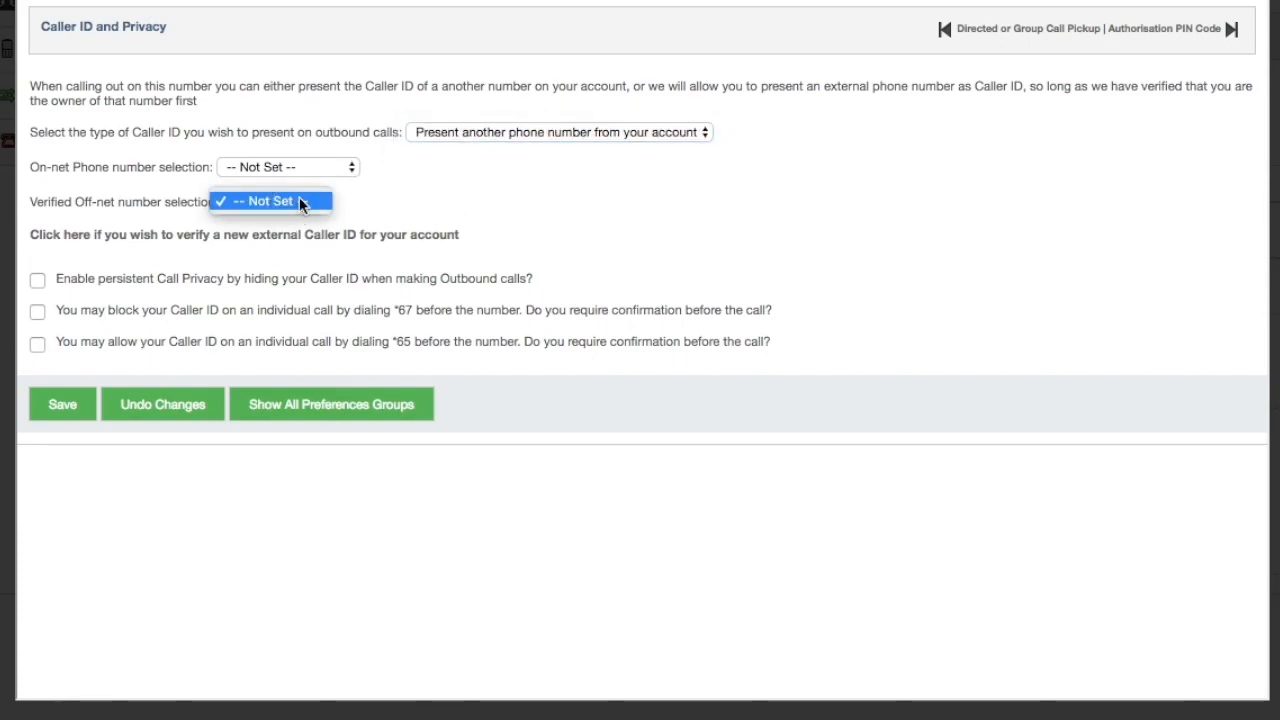
pyautogui.click(299, 198)
# Toggle persistent Call Privacy and the *67/*65 confirmation options, leaving them cleared
pyautogui.click(37, 280)
pyautogui.click(37, 314)
pyautogui.click(37, 345)
pyautogui.click(37, 345)
pyautogui.click(37, 312)
pyautogui.click(37, 280)
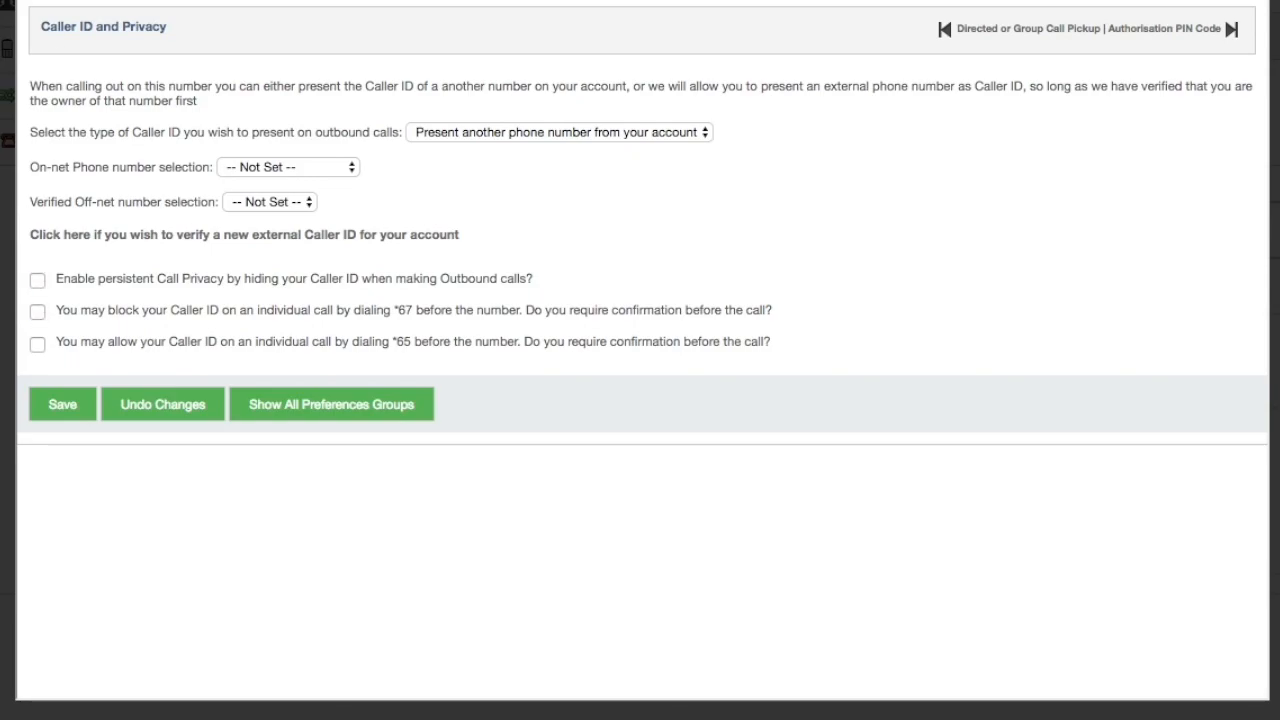
pyautogui.click(38, 312)
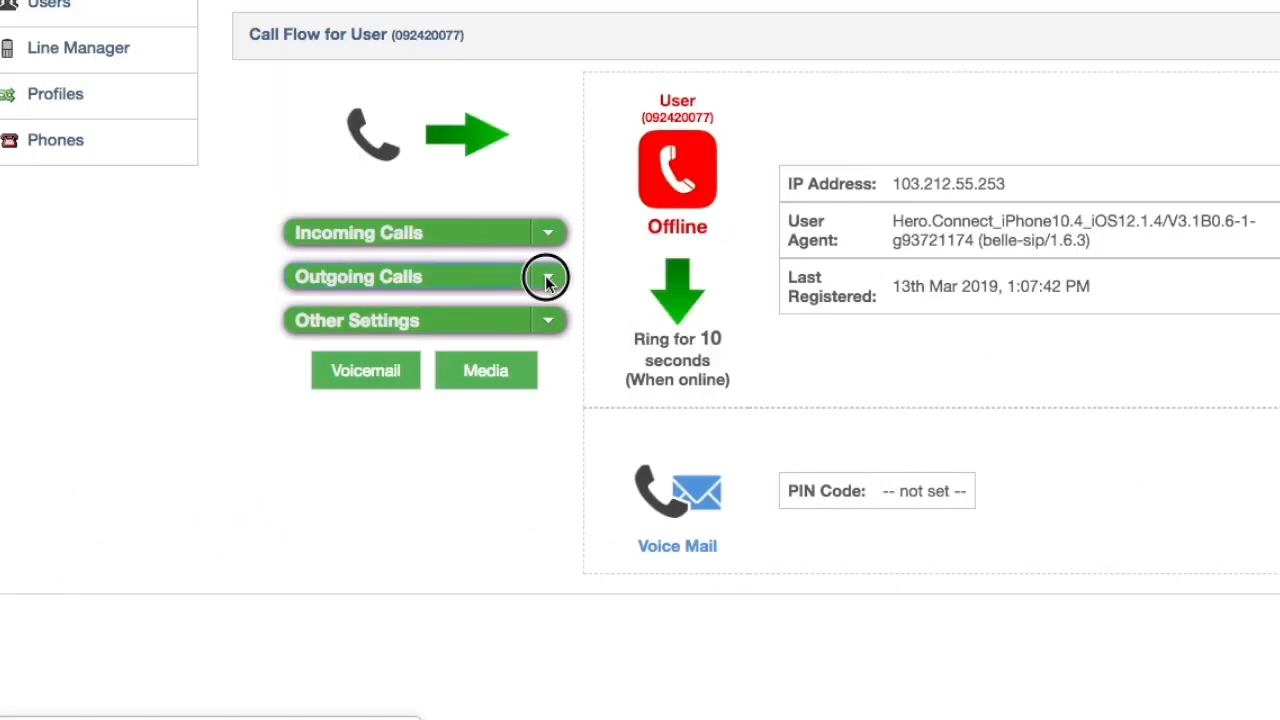
pyautogui.click(543, 277)
pyautogui.click(535, 323)
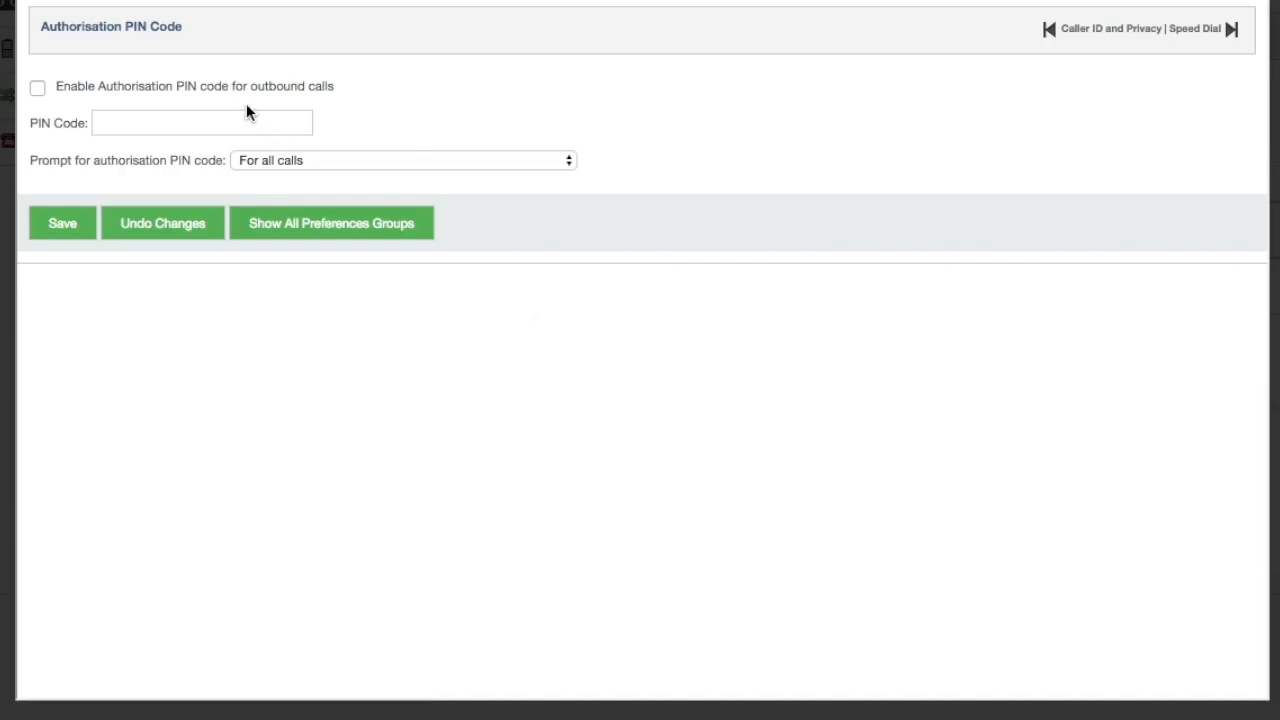
# Tick the outbound-call authorisation PIN option, select the PIN Code field, and view Speed Dial
pyautogui.click(35, 90)
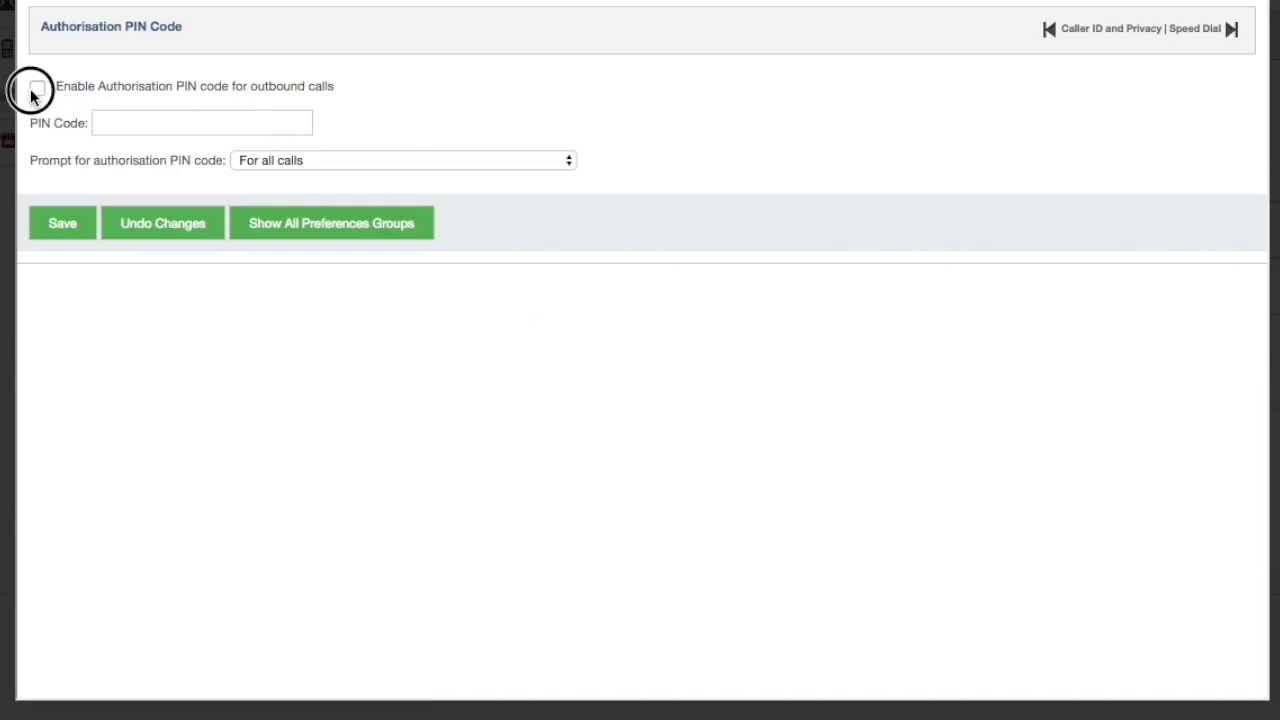
pyautogui.click(165, 124)
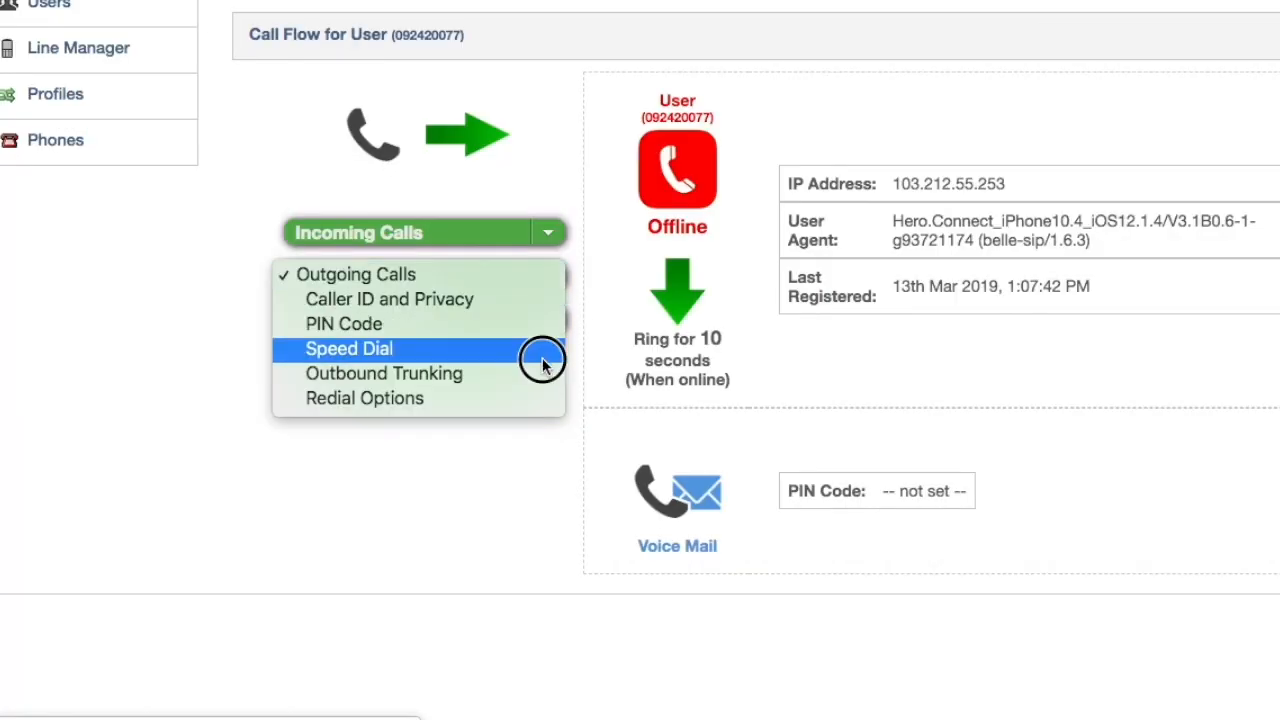
pyautogui.click(543, 352)
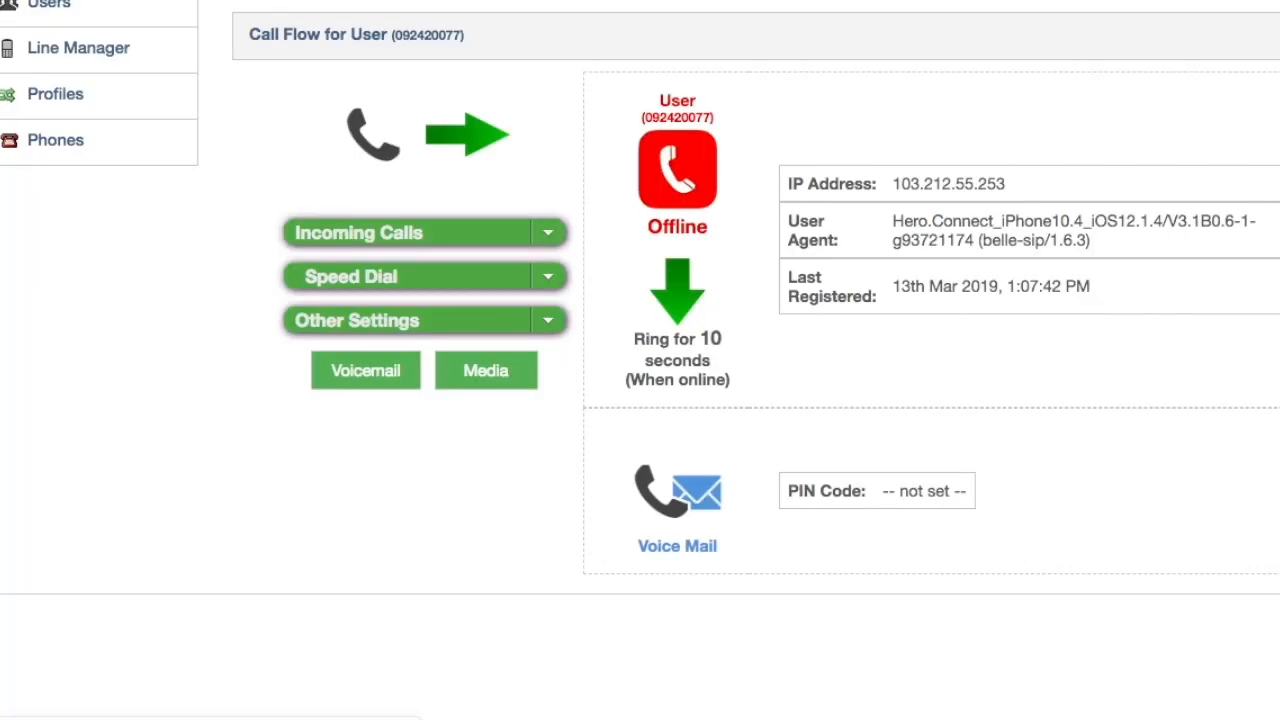
# In Last Number Redial, untick *66 read-back and disable the *69 confirmation, then view Call Recording
pyautogui.click(548, 277)
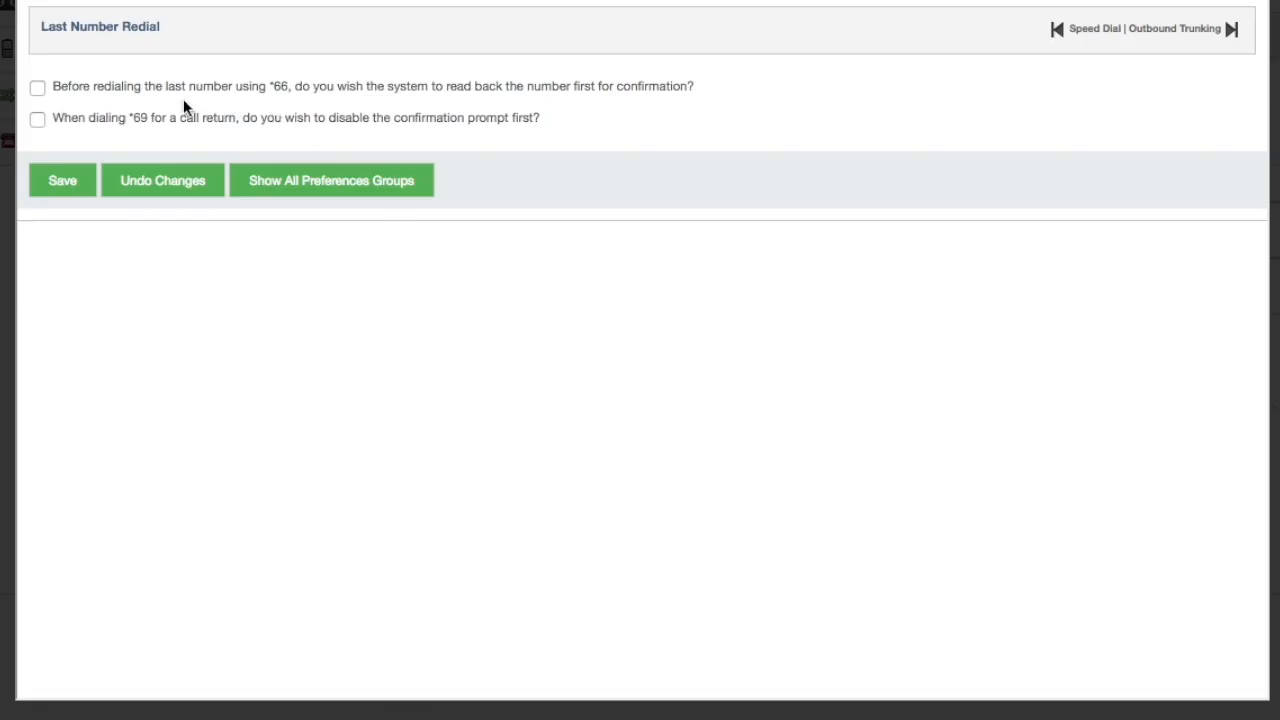
pyautogui.click(37, 88)
pyautogui.click(37, 119)
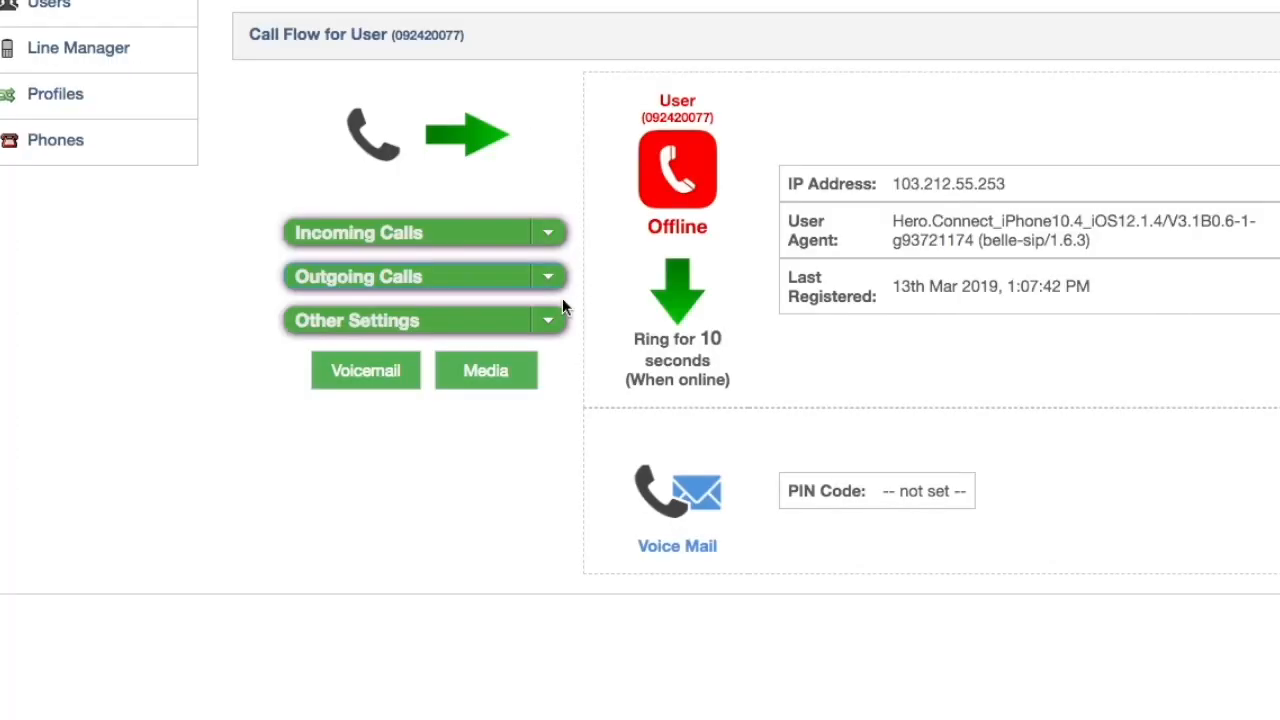
pyautogui.click(549, 319)
pyautogui.click(538, 340)
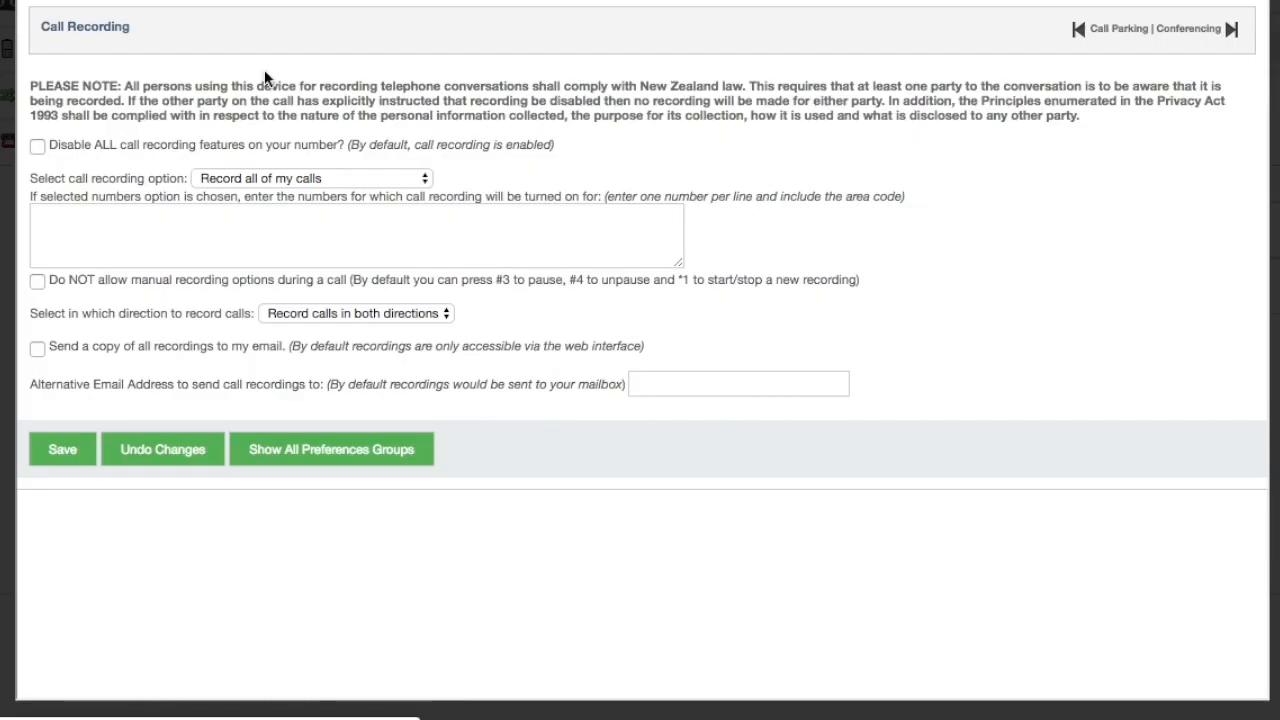
# Leave Call Recording on all calls, with manual controls and e-mailed copies unchanged, then open Call Parking
pyautogui.click(267, 178)
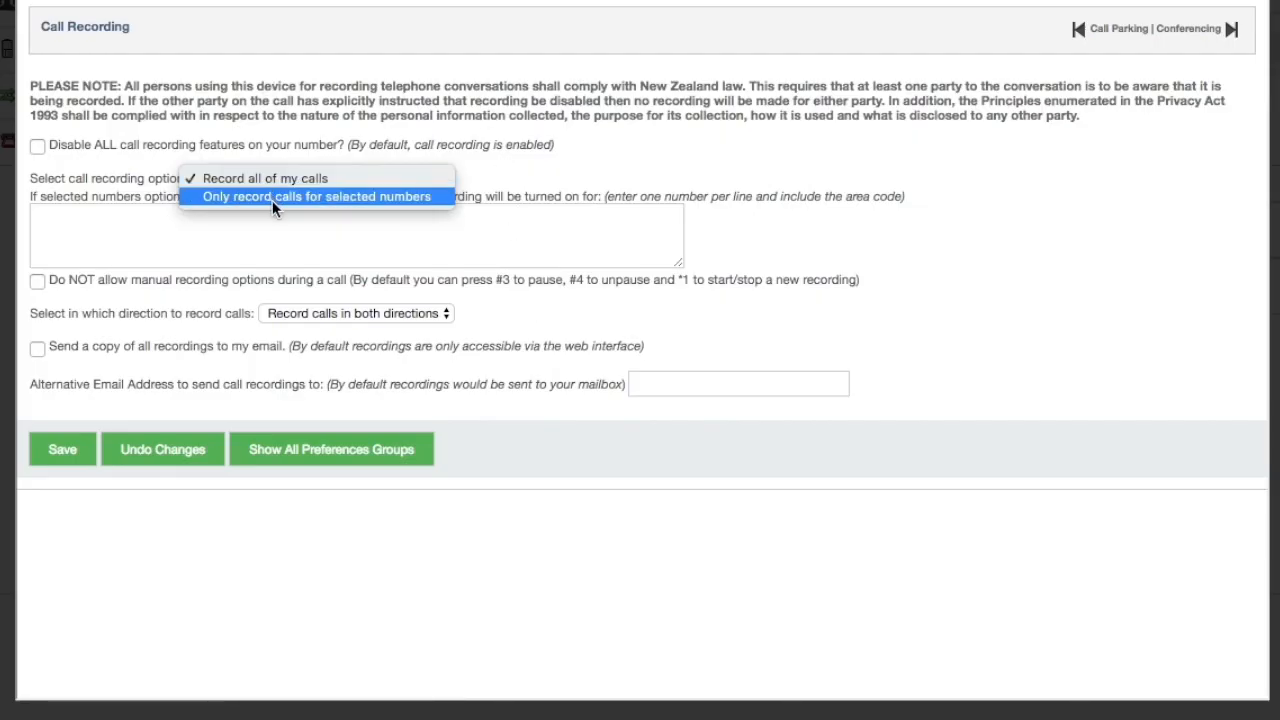
pyautogui.click(150, 240)
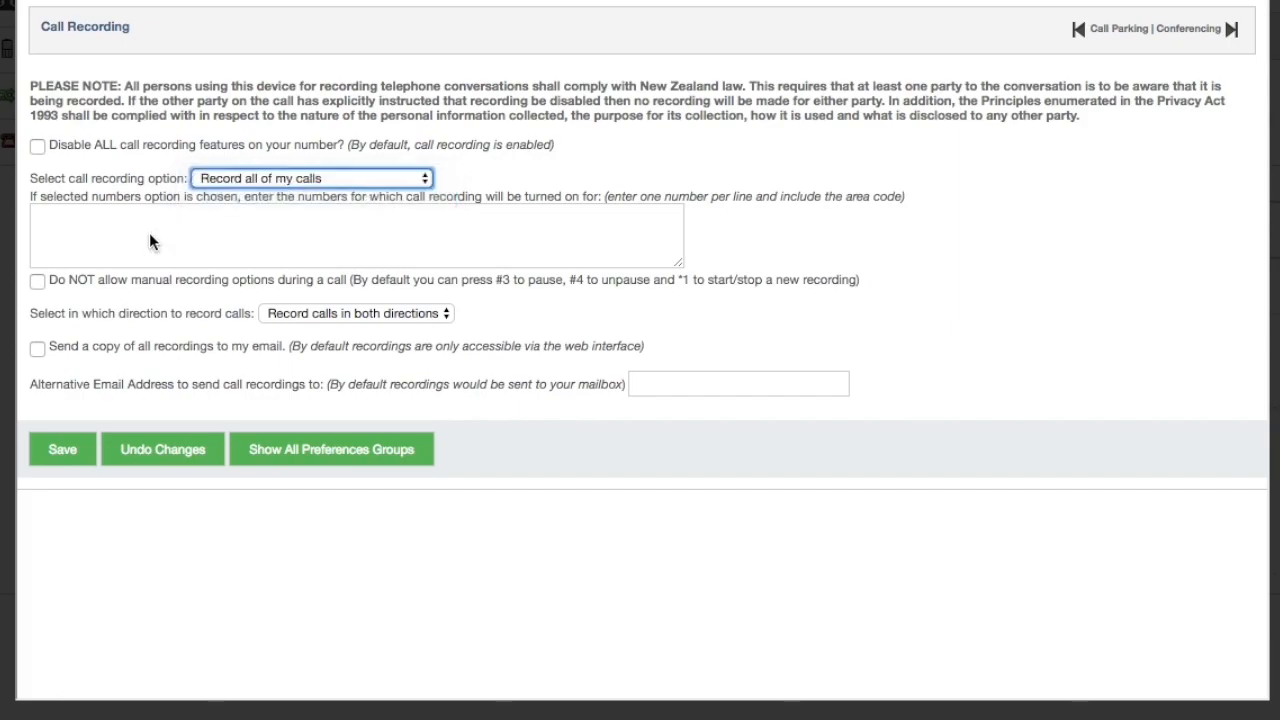
pyautogui.click(120, 226)
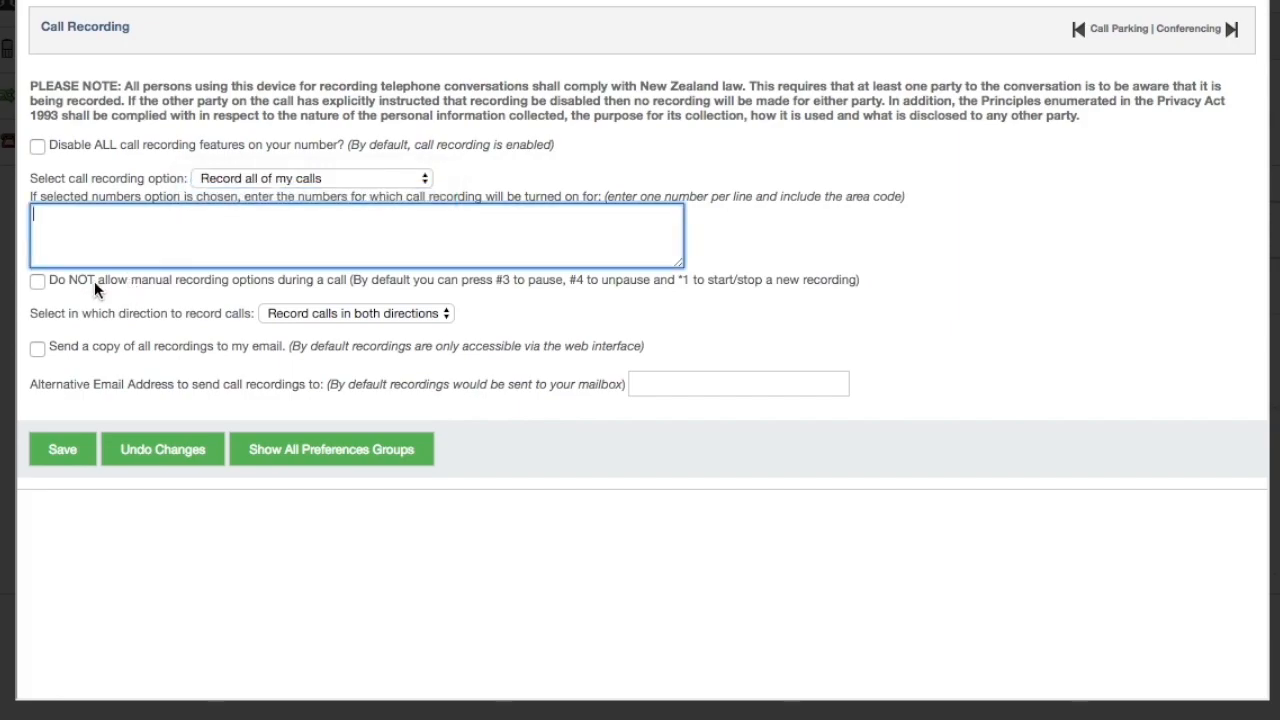
pyautogui.click(37, 282)
pyautogui.click(37, 282)
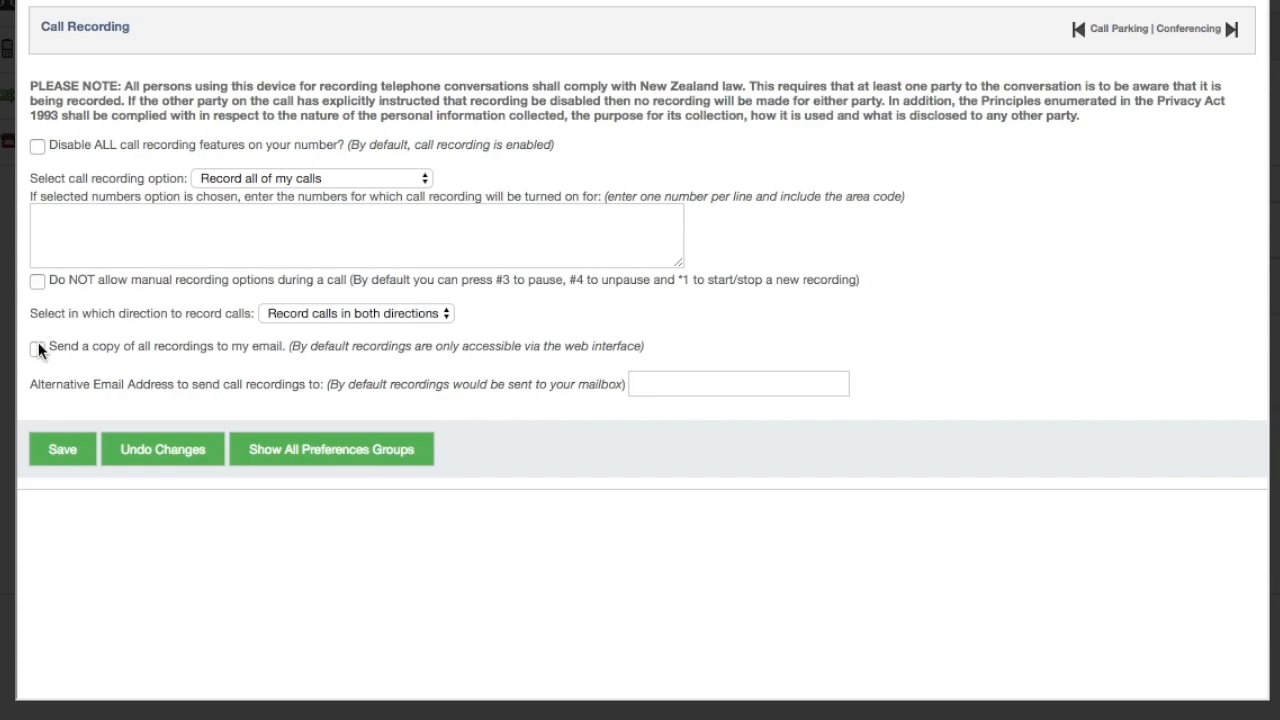
pyautogui.click(37, 350)
pyautogui.click(37, 350)
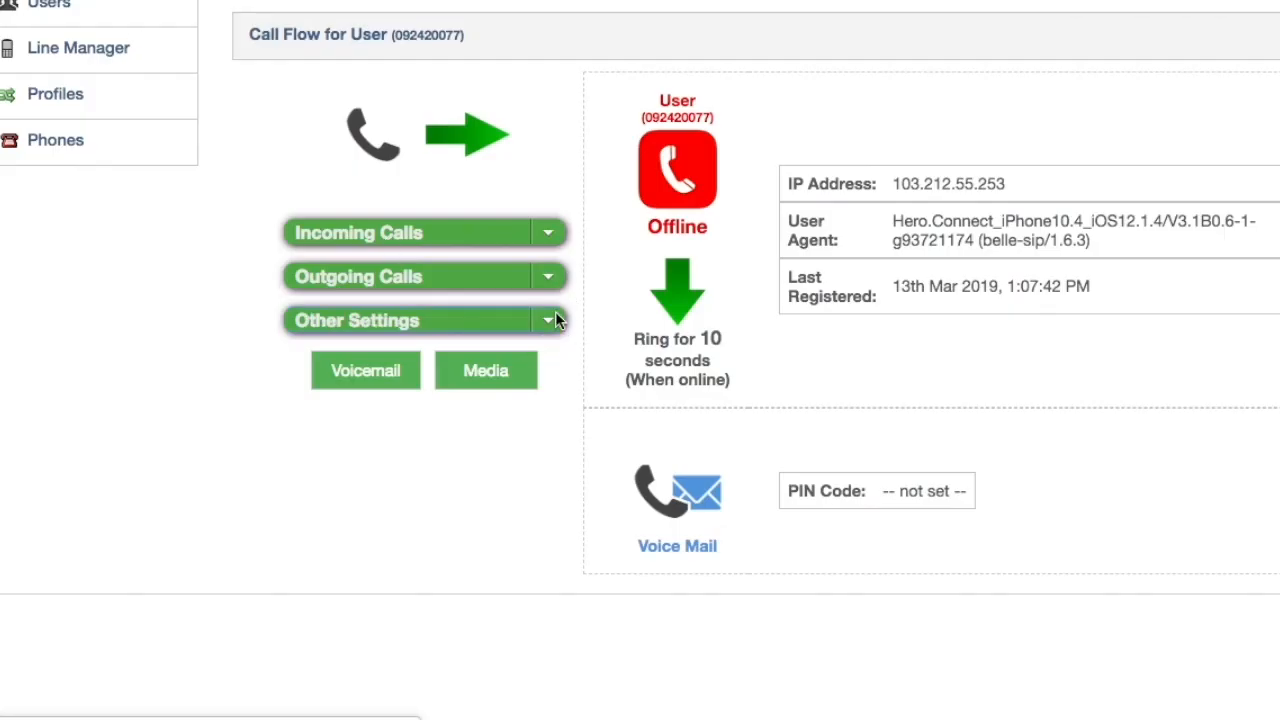
pyautogui.click(555, 311)
pyautogui.click(534, 370)
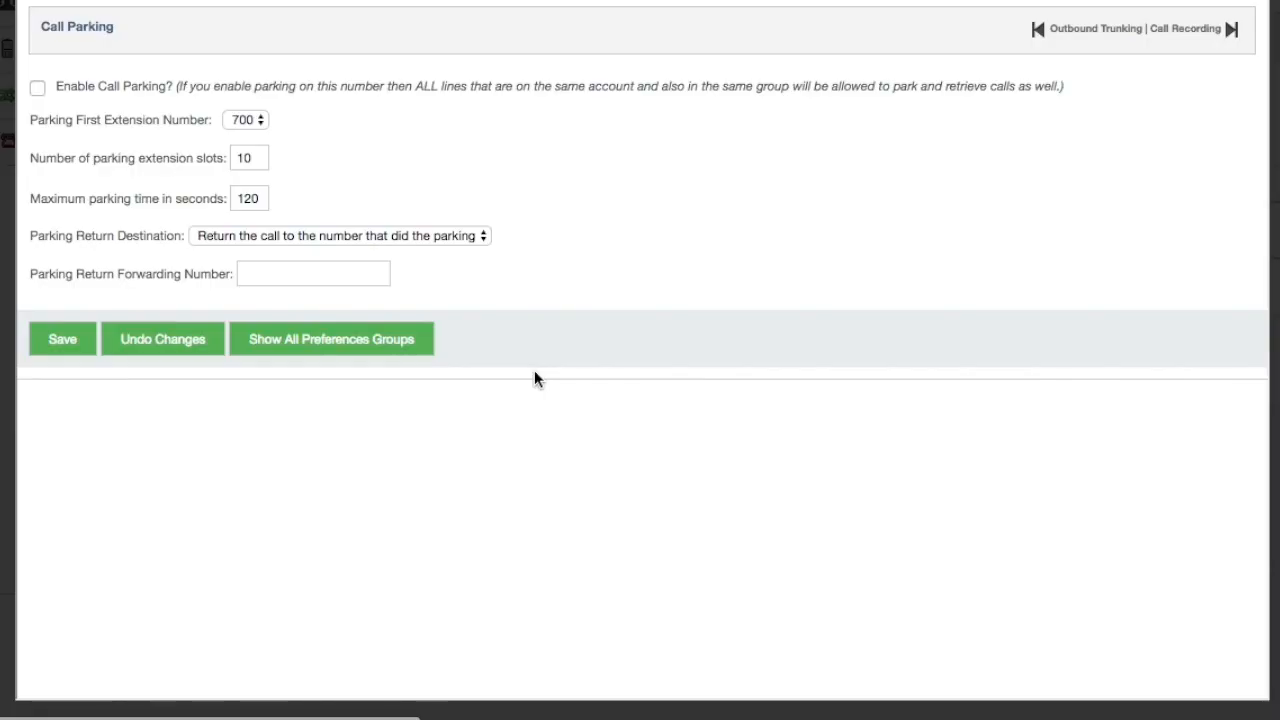
# Turn on call parking, keeping parked calls returning to the number that parked them
pyautogui.click(37, 88)
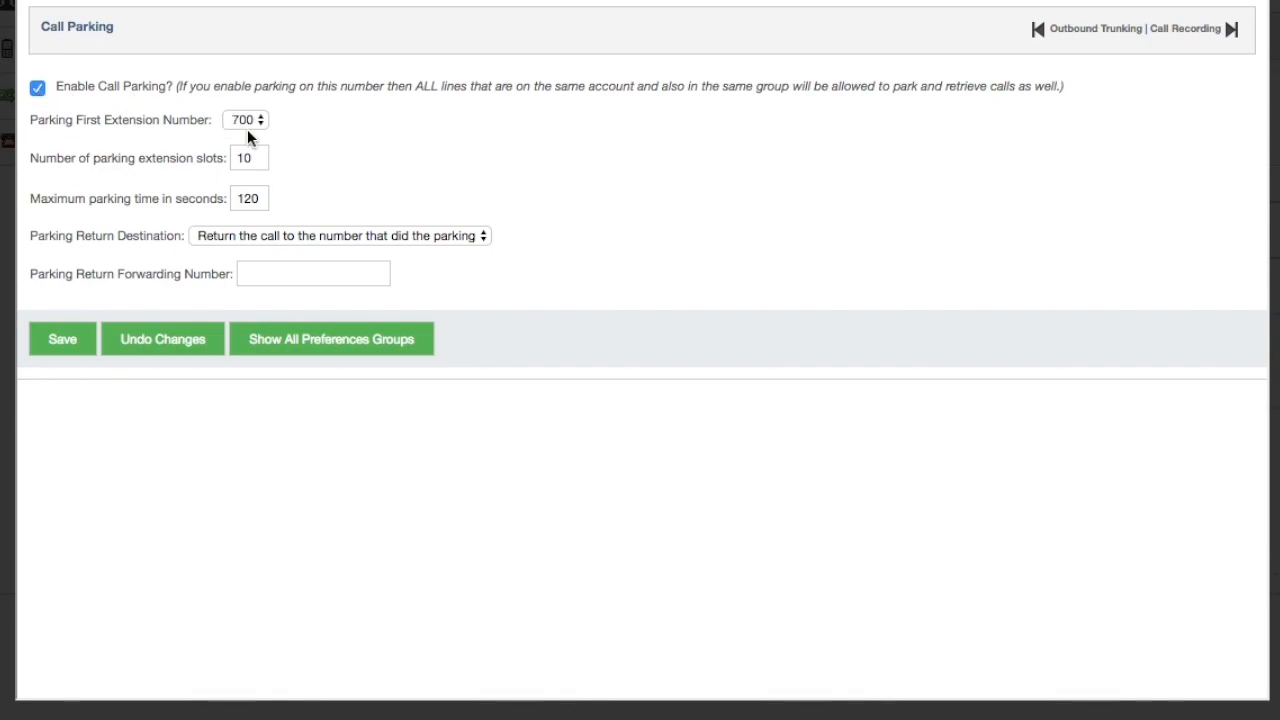
pyautogui.click(264, 238)
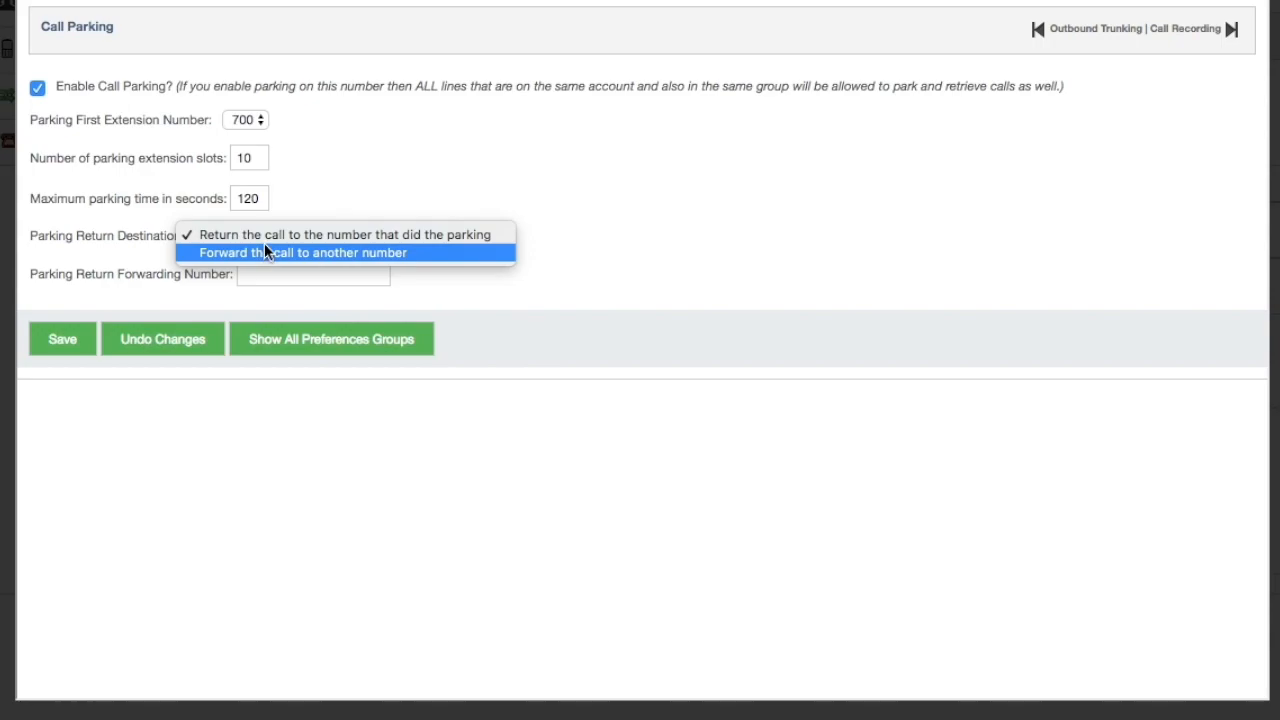
pyautogui.click(376, 168)
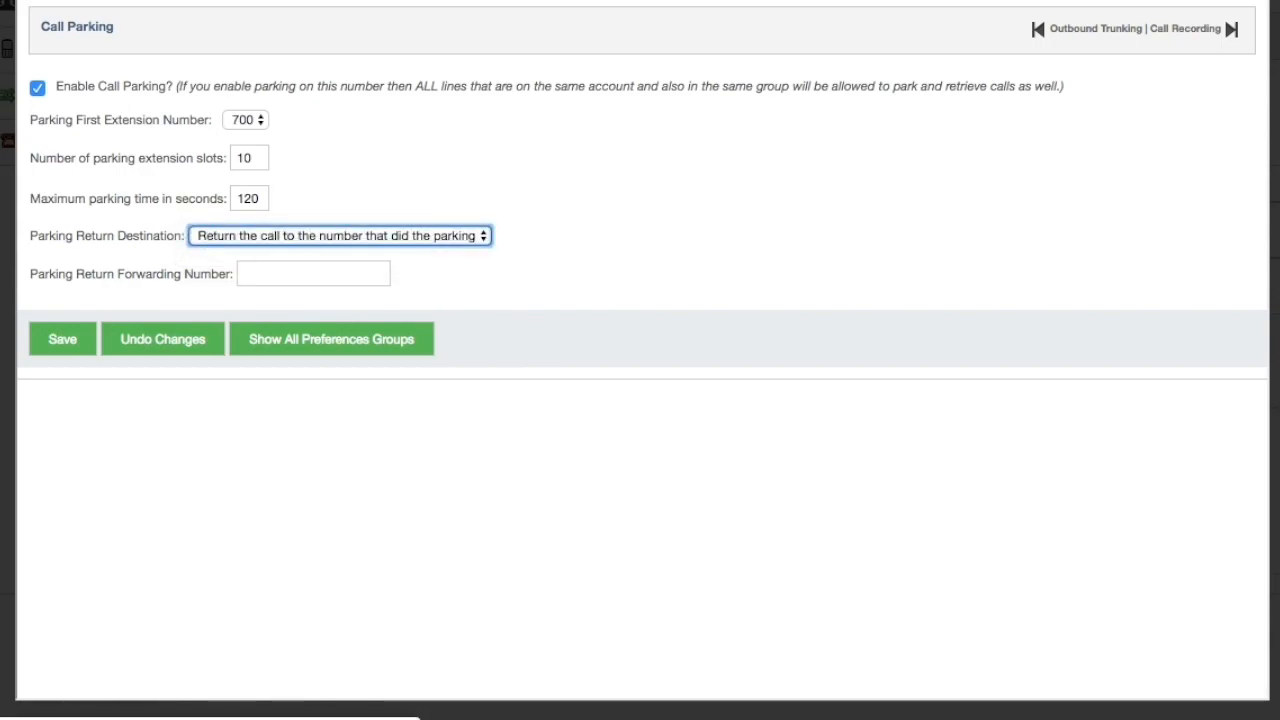
pyautogui.click(309, 190)
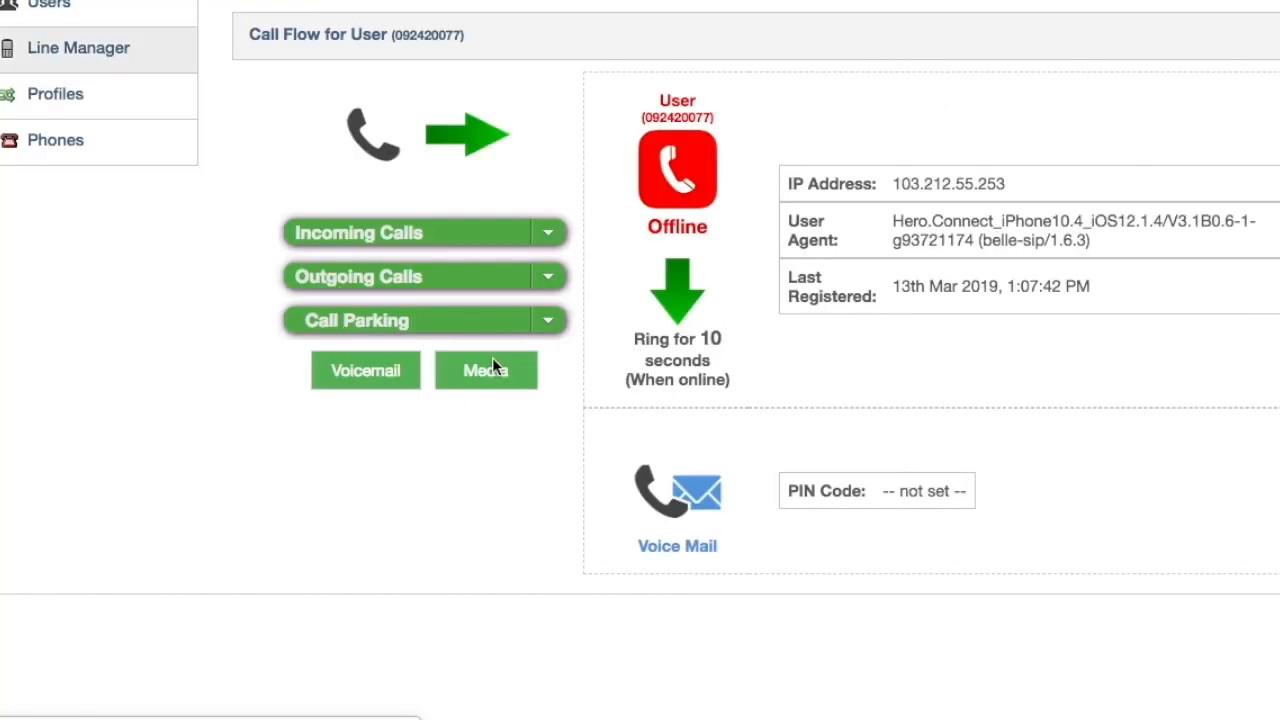
# Enable remote call back from the Other Settings list
pyautogui.click(551, 320)
pyautogui.click(528, 396)
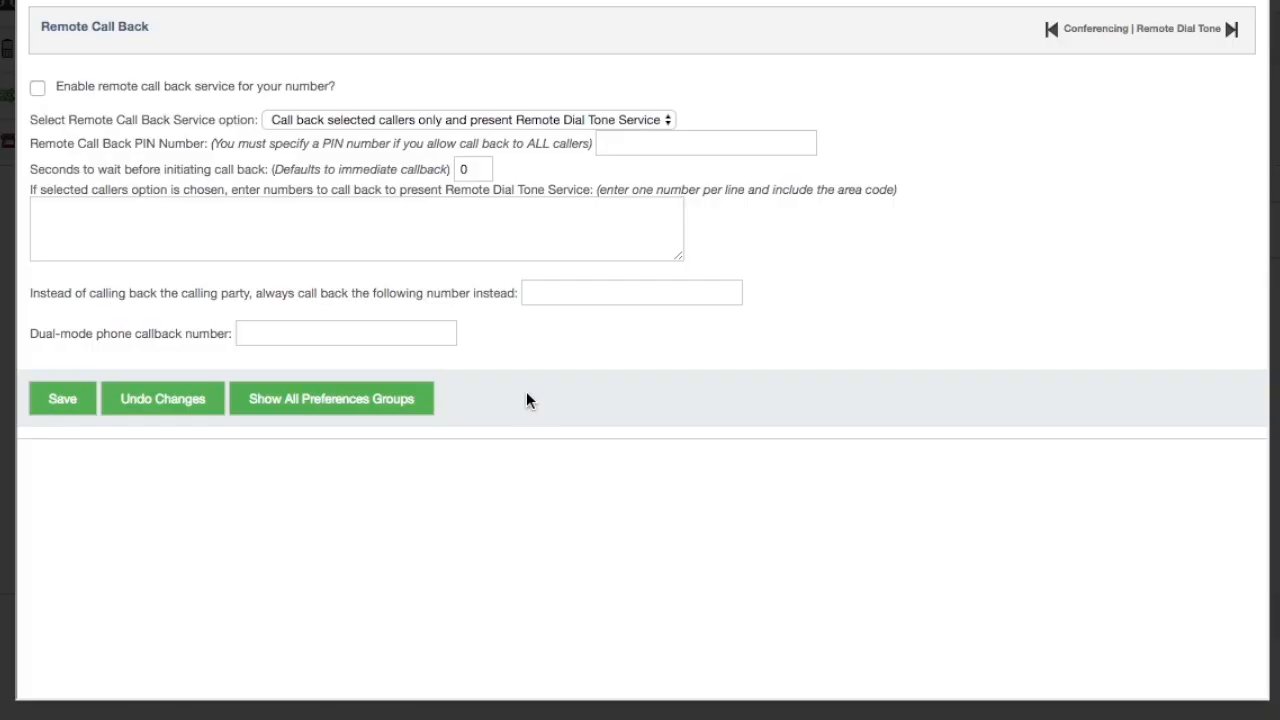
pyautogui.click(37, 91)
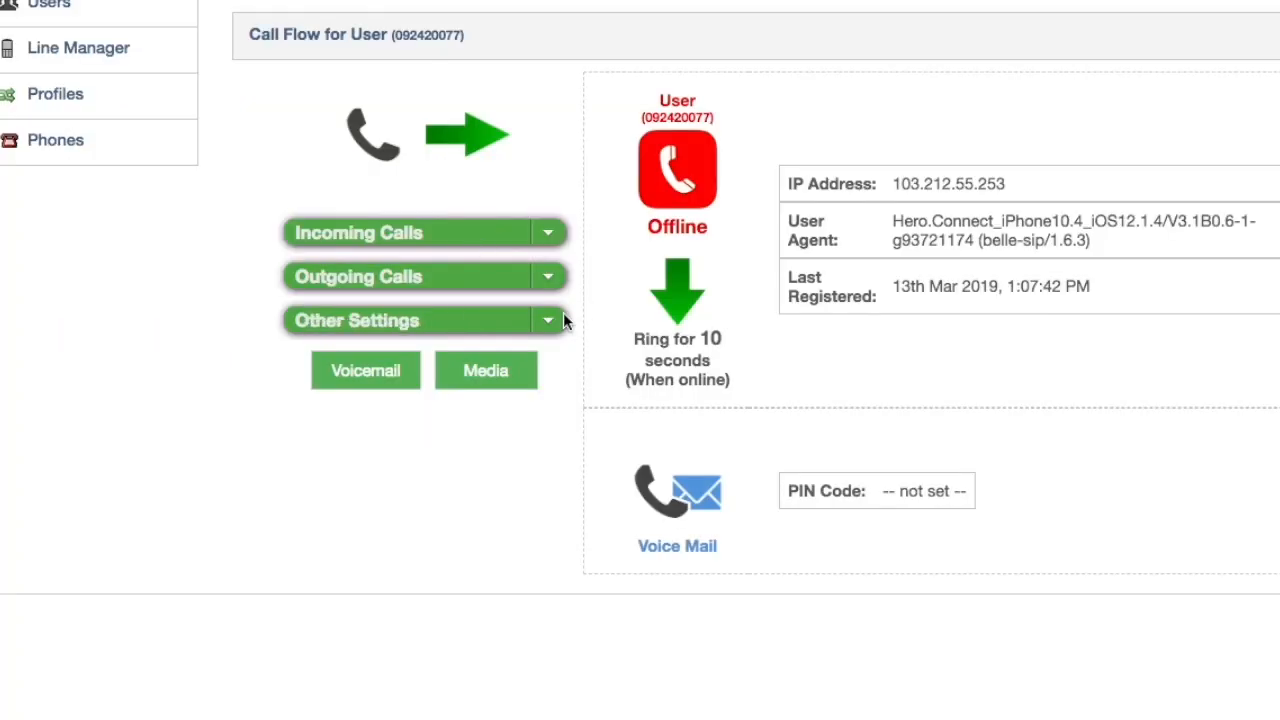
# Leave remote dial tone off, keeping all callers diverted as the service choice
pyautogui.click(550, 318)
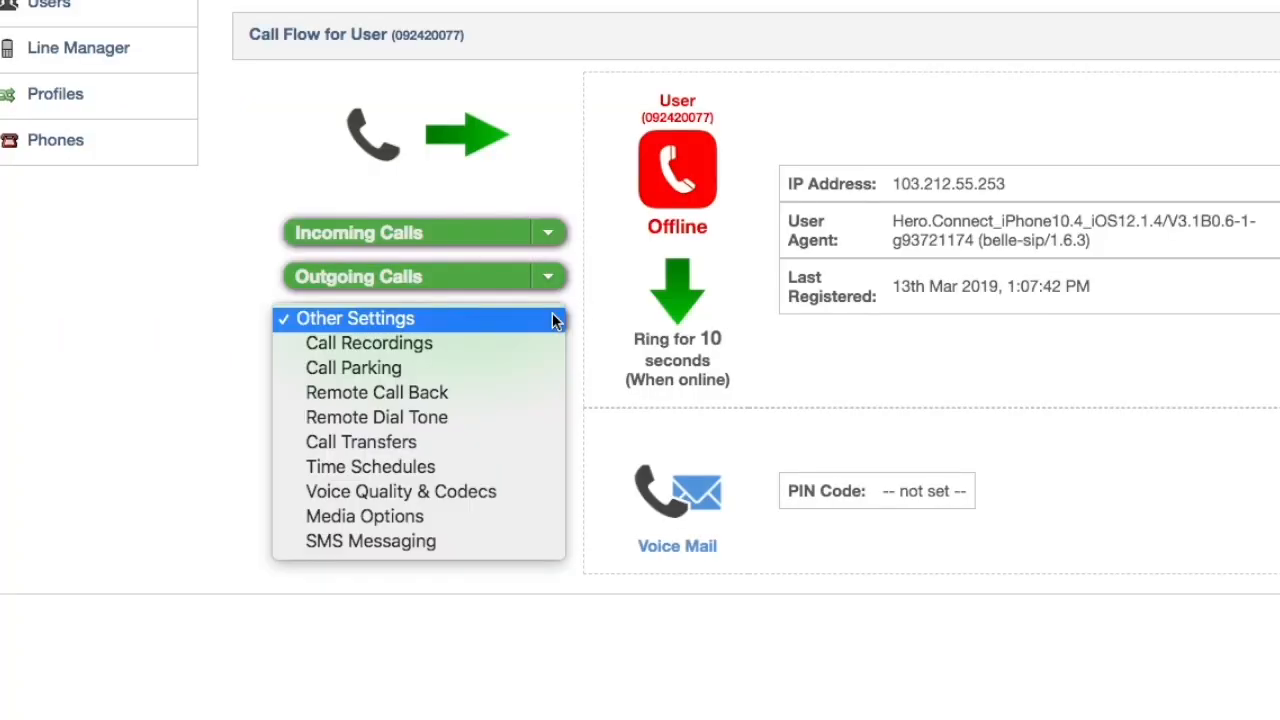
pyautogui.click(528, 421)
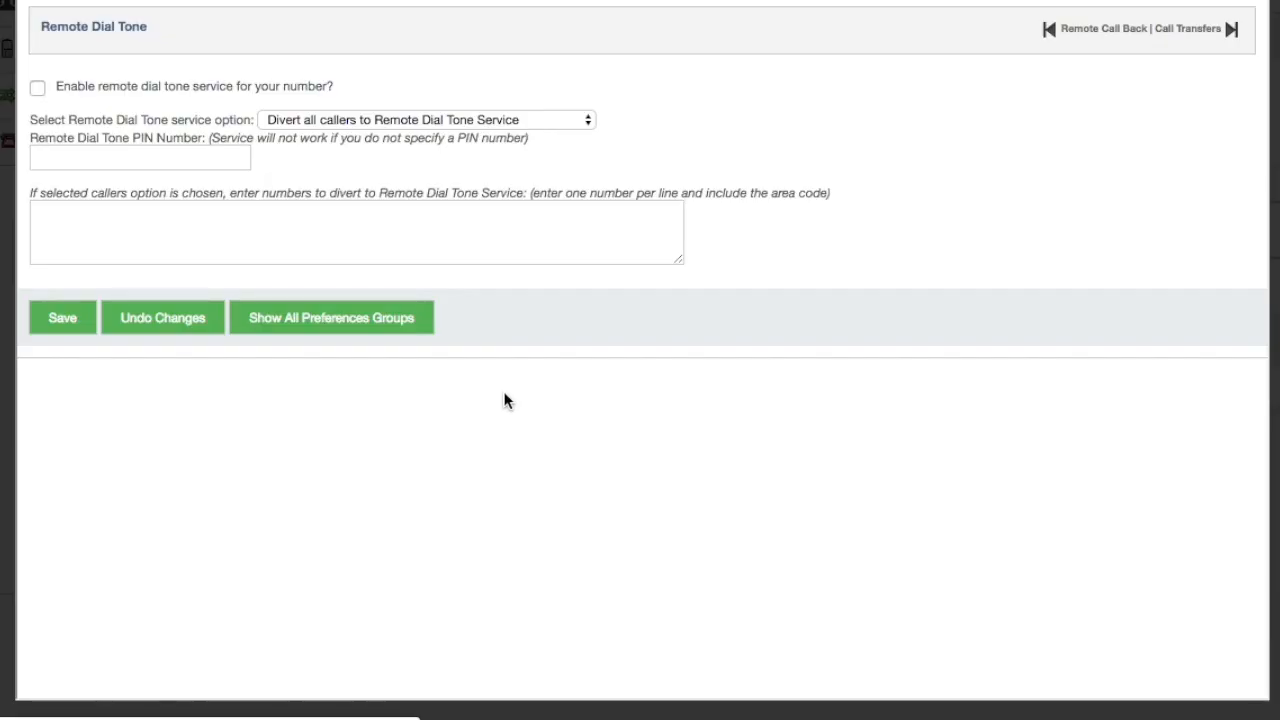
pyautogui.click(38, 90)
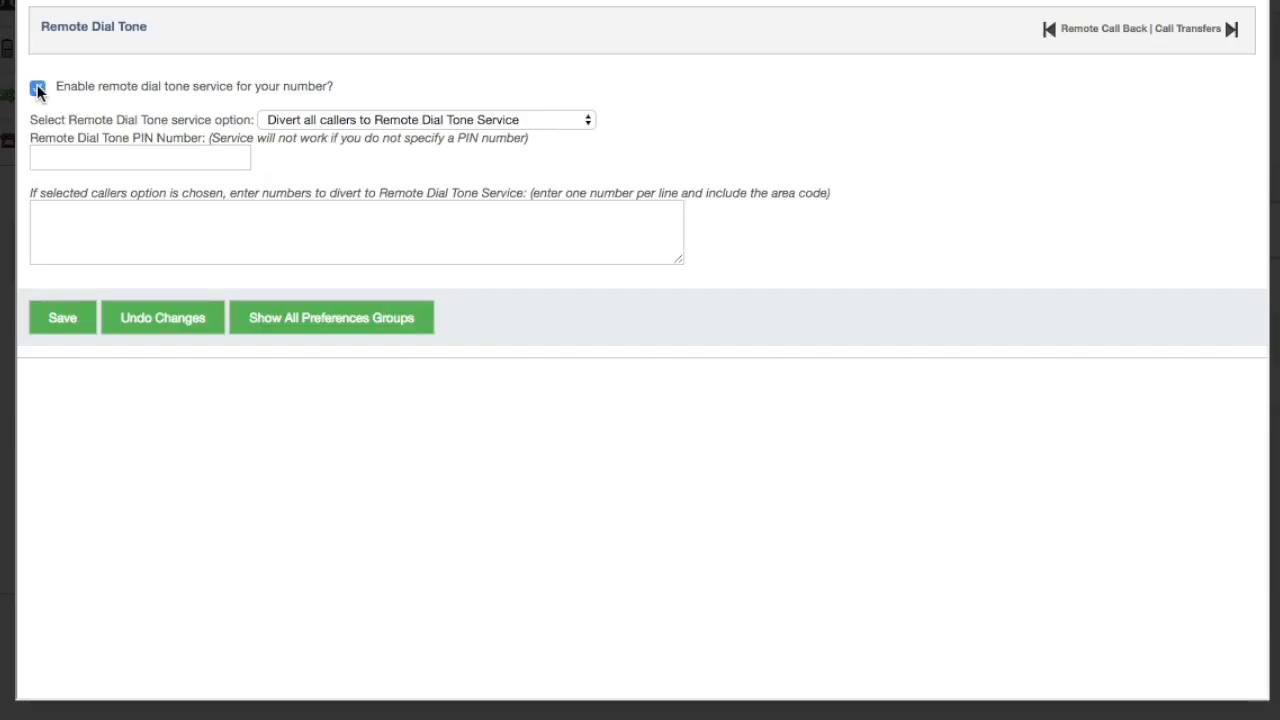
pyautogui.click(38, 90)
pyautogui.click(463, 119)
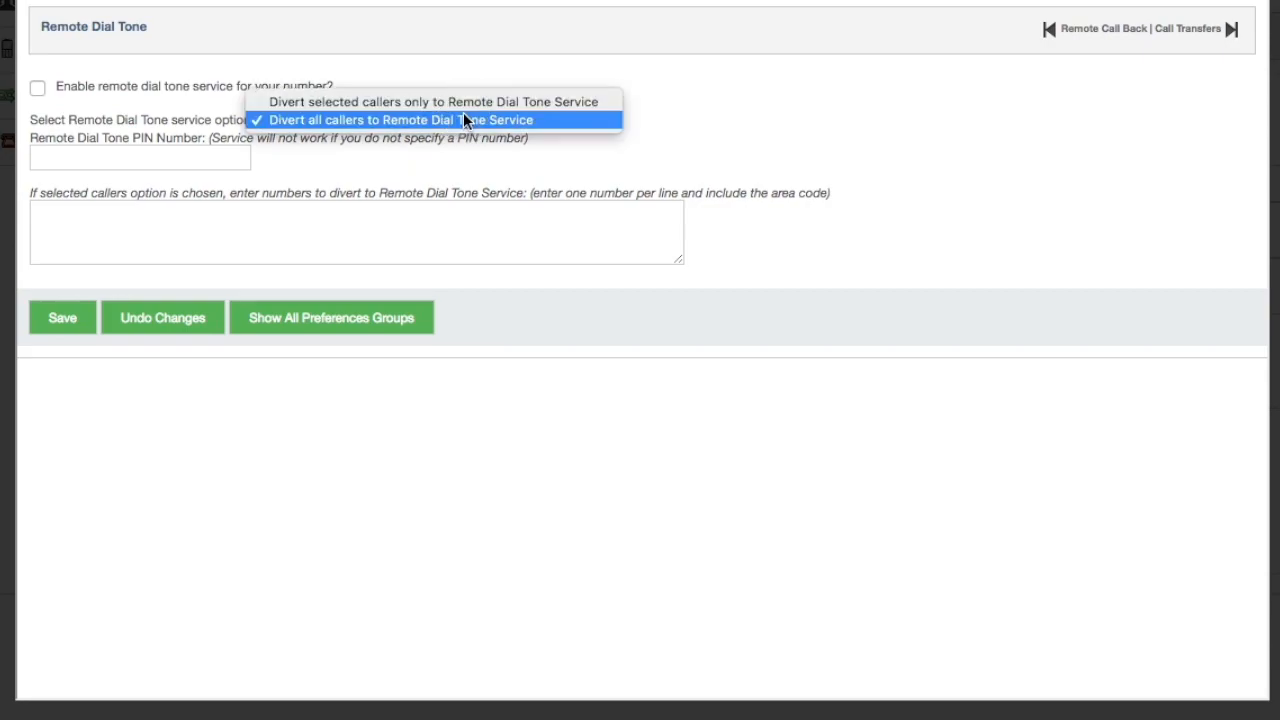
pyautogui.click(463, 119)
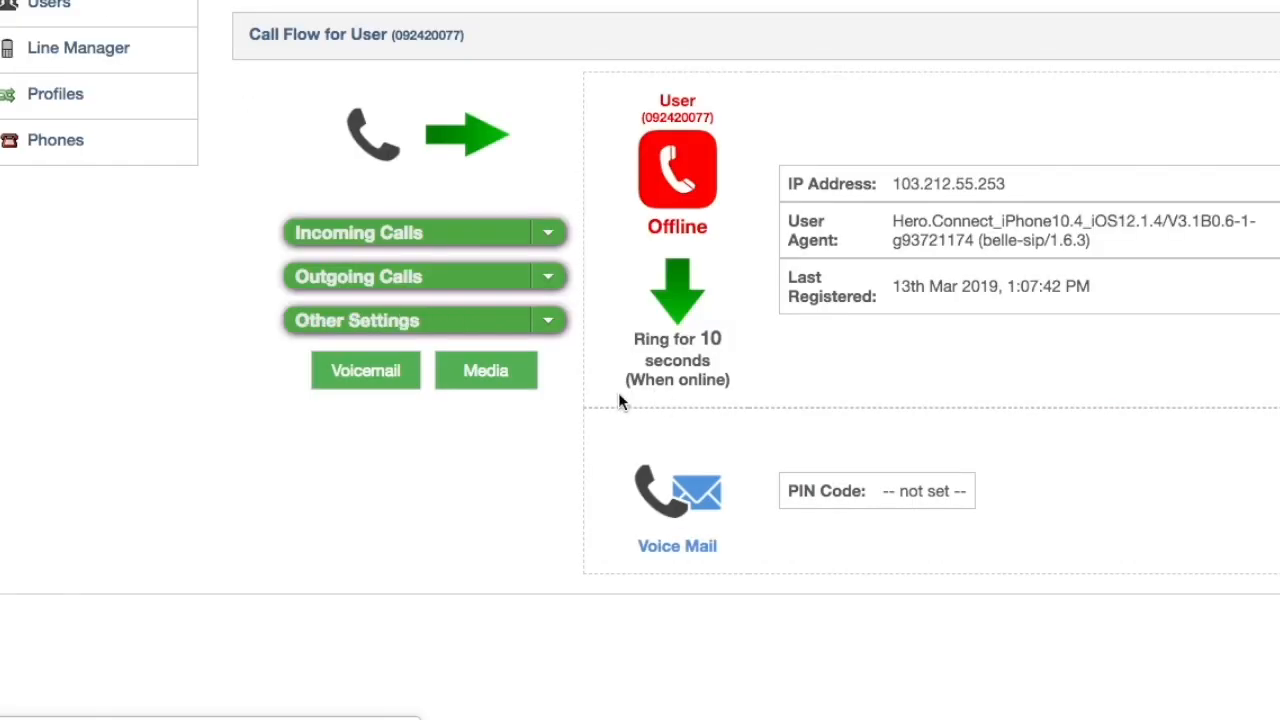
# Toggle each Call Transfers checkbox, leaving outbound and both-party transfers cleared
pyautogui.click(551, 320)
pyautogui.click(531, 442)
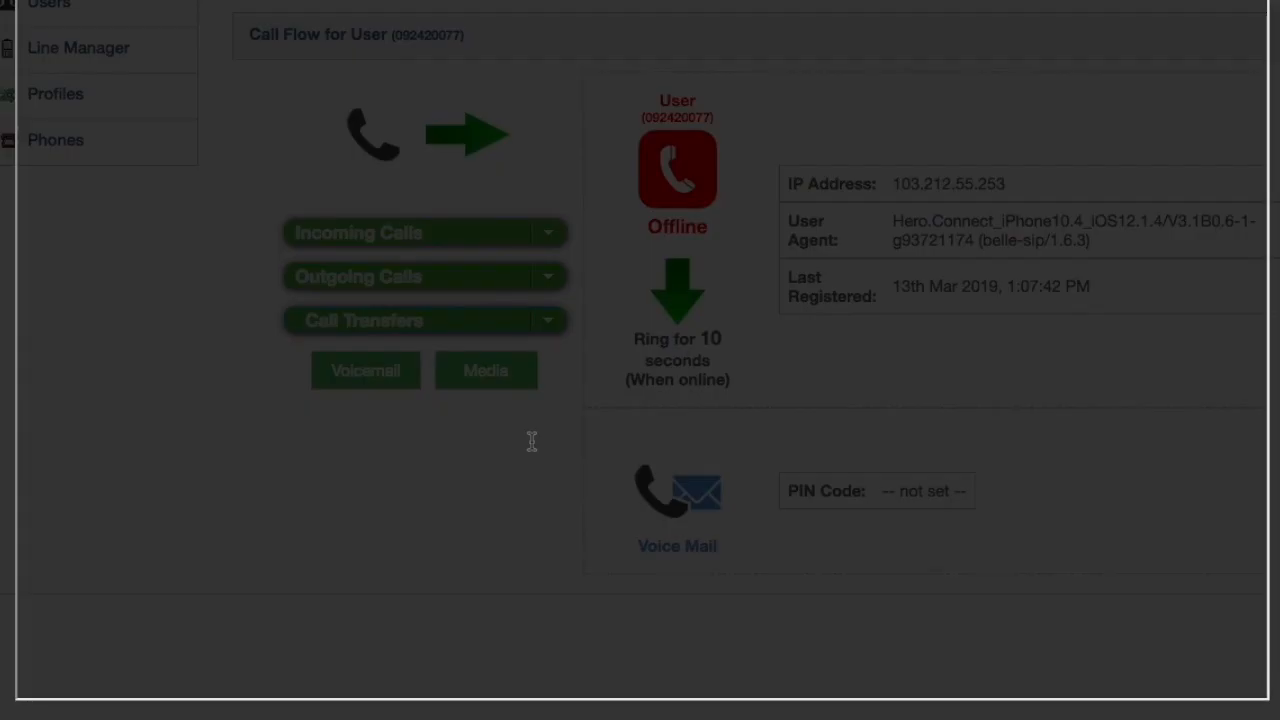
pyautogui.click(37, 89)
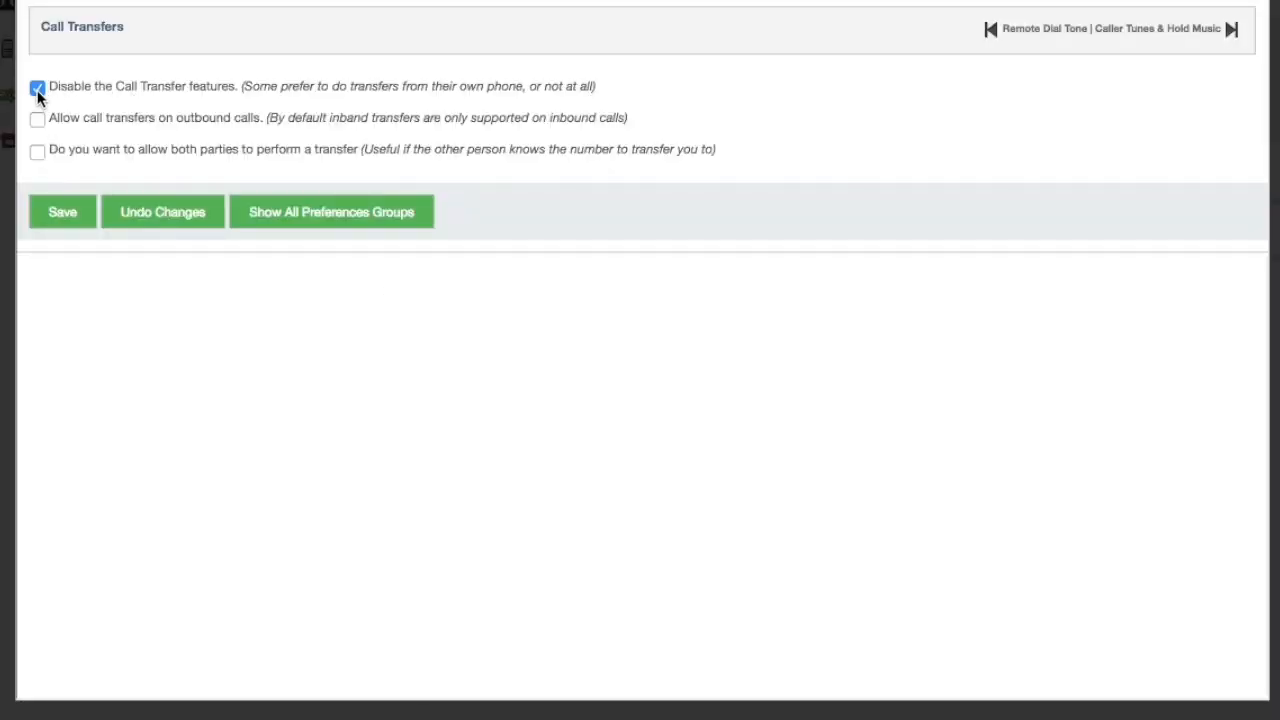
pyautogui.click(37, 89)
pyautogui.click(37, 120)
pyautogui.click(37, 120)
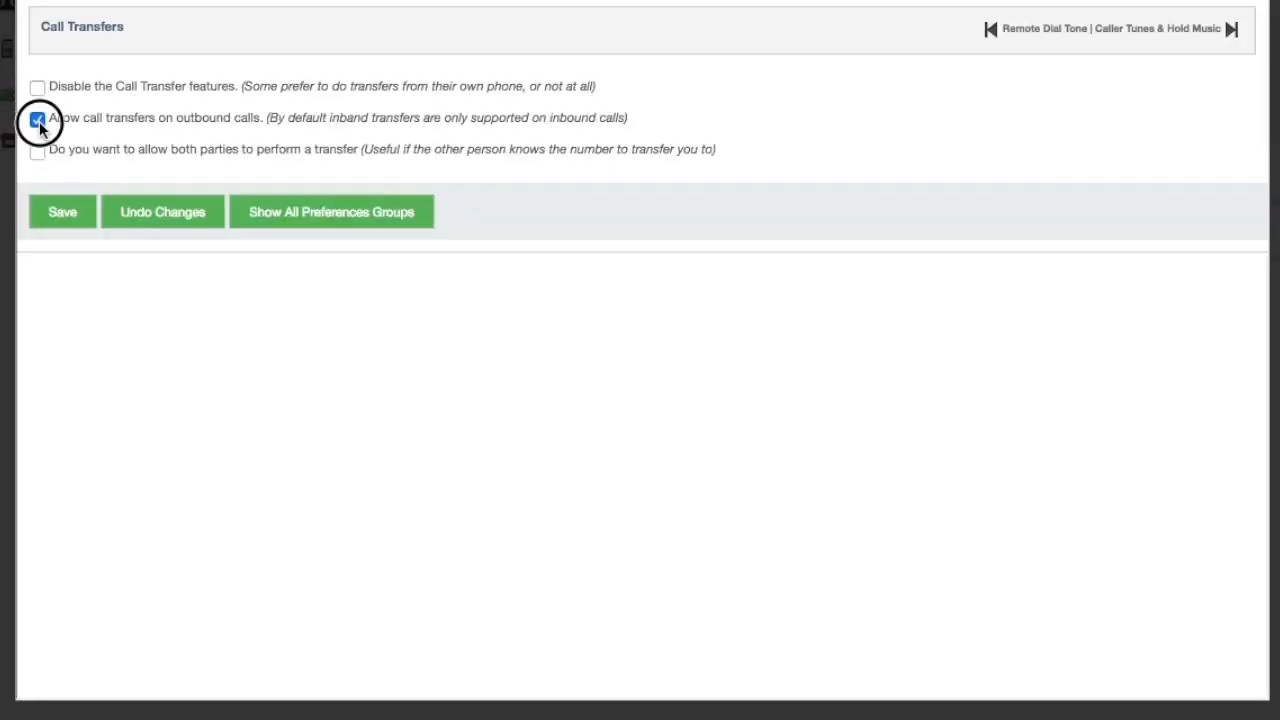
pyautogui.click(37, 156)
pyautogui.click(37, 156)
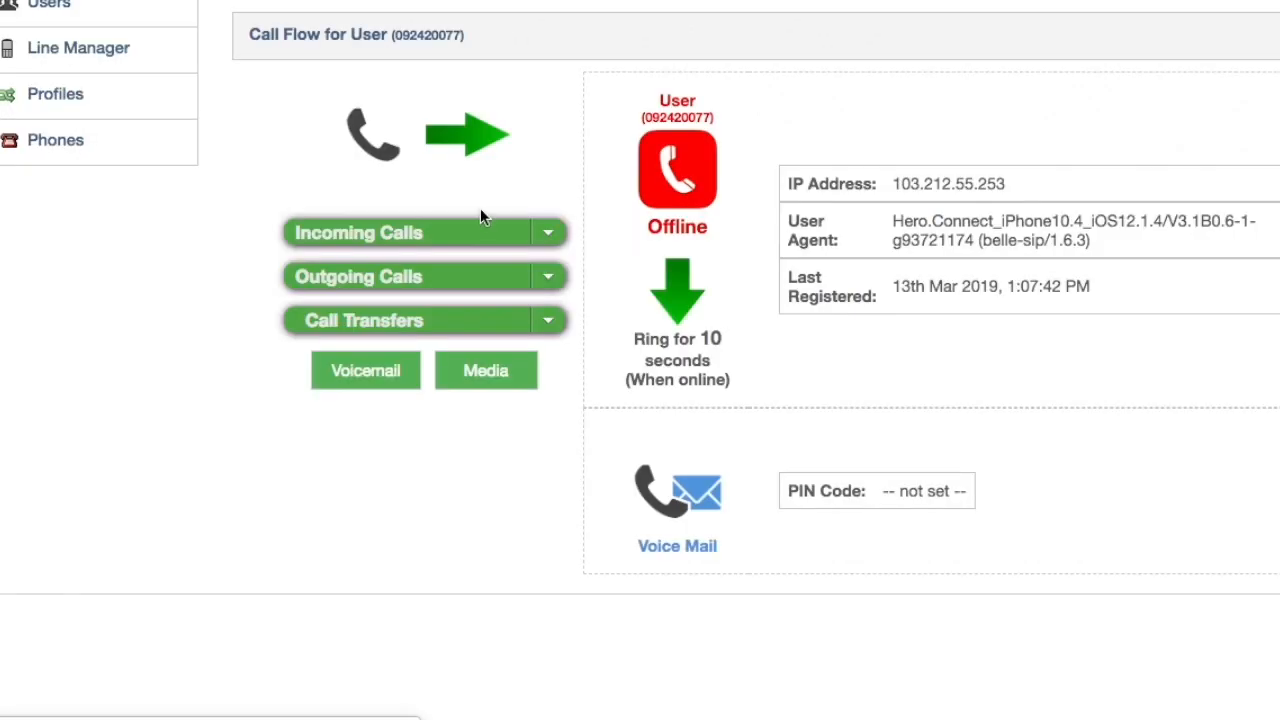
# Review the Time Schedules page without making changes
pyautogui.click(562, 325)
pyautogui.click(530, 474)
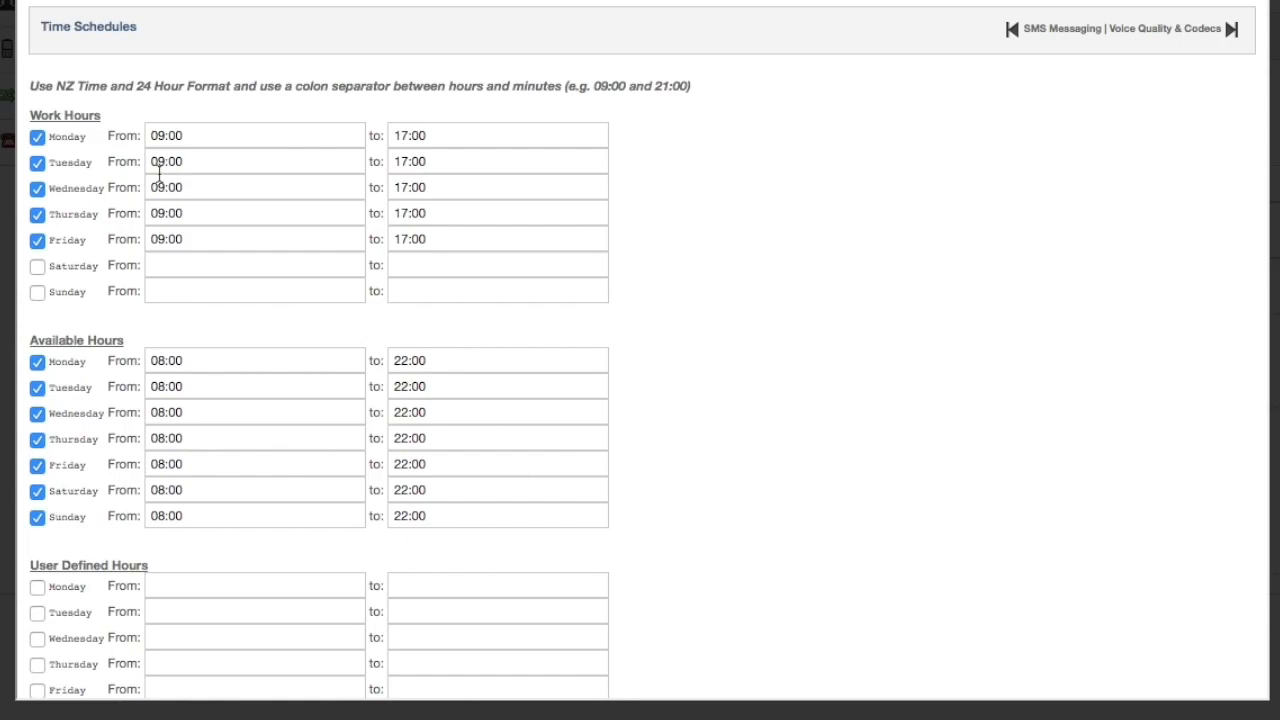
pyautogui.scroll(-3, 150, 150)
pyautogui.scroll(3, 148, 147)
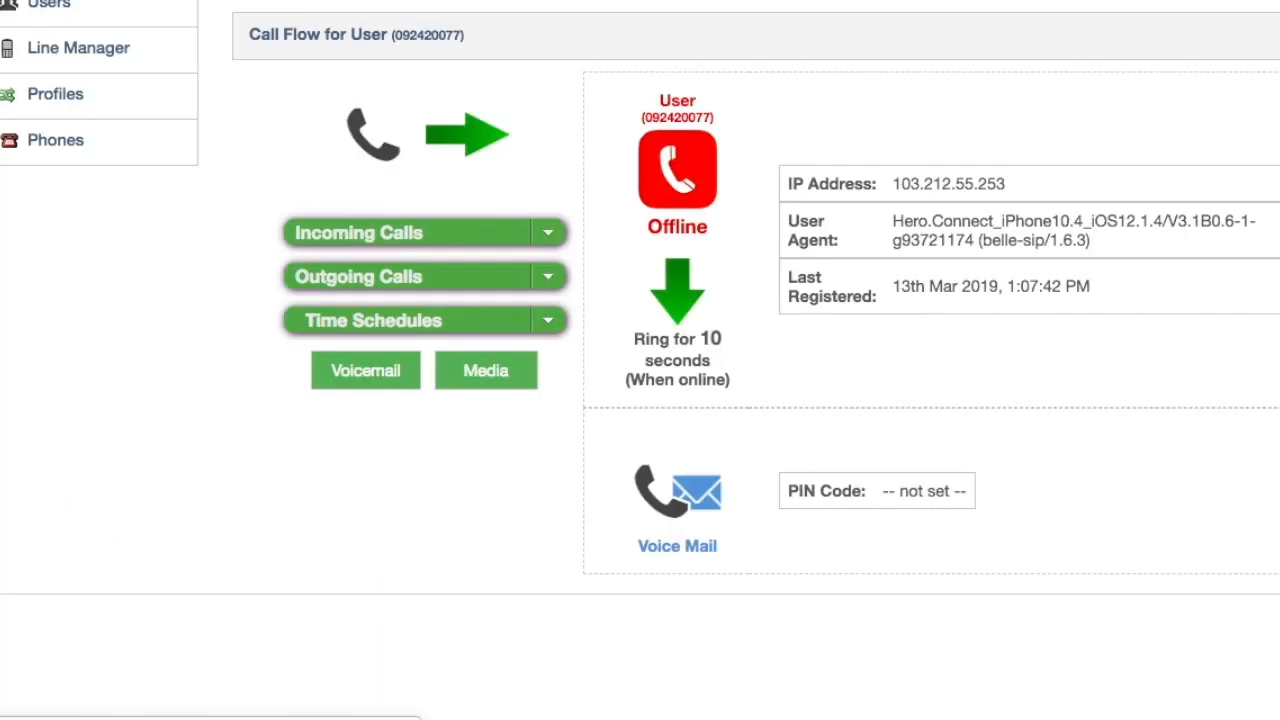
# Keep Voice Quality on good quality, low bandwidth and DTMF mode on Default (Auto)
pyautogui.click(547, 321)
pyautogui.click(523, 491)
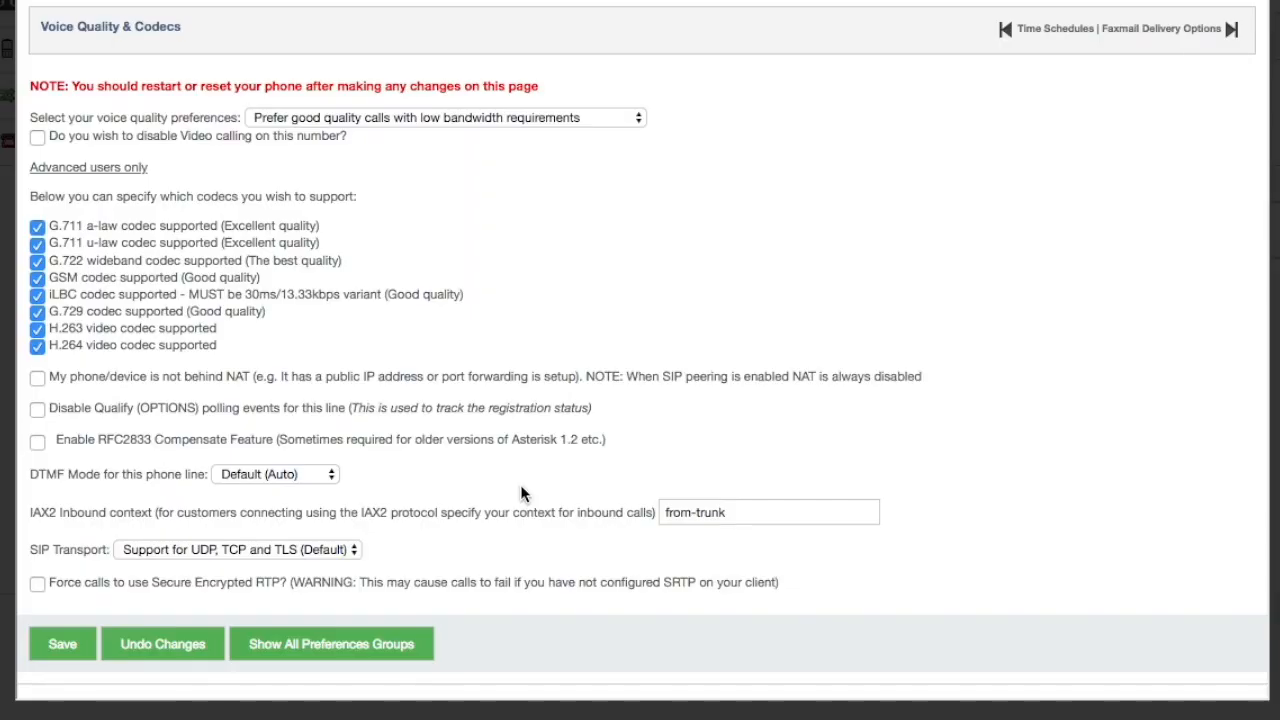
pyautogui.click(576, 119)
pyautogui.click(576, 118)
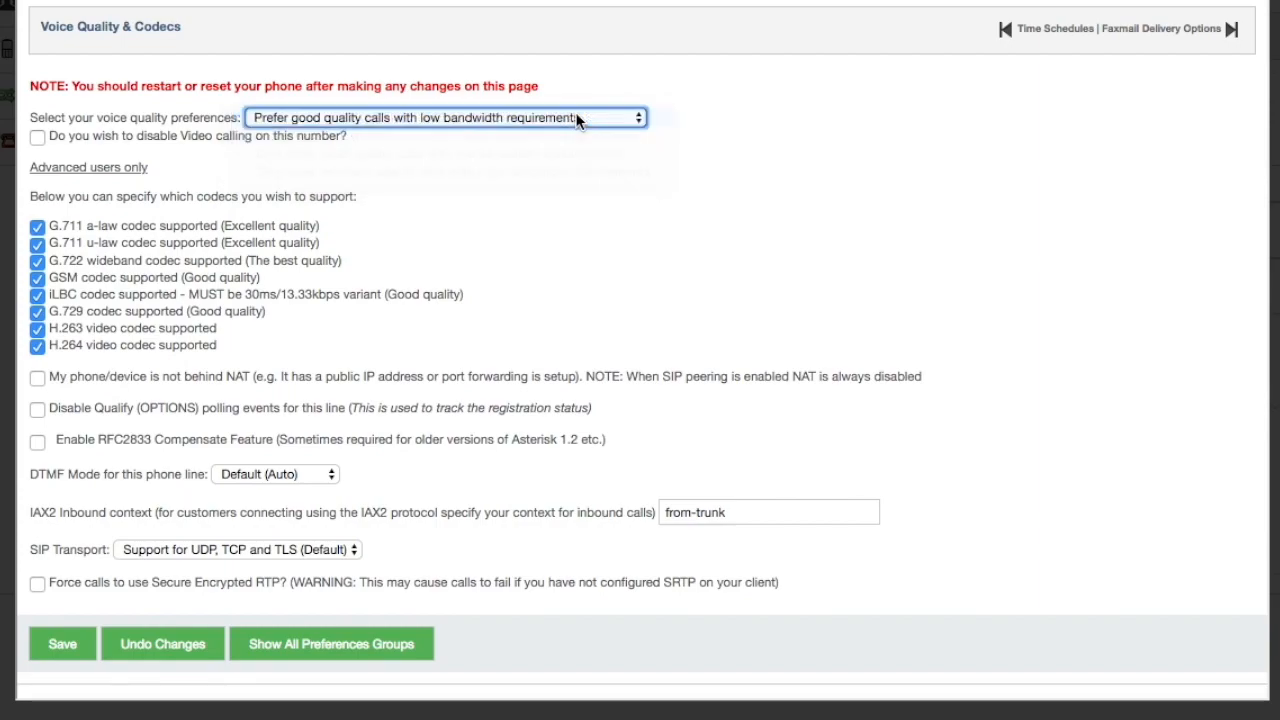
pyautogui.scroll(-1, 288, 146)
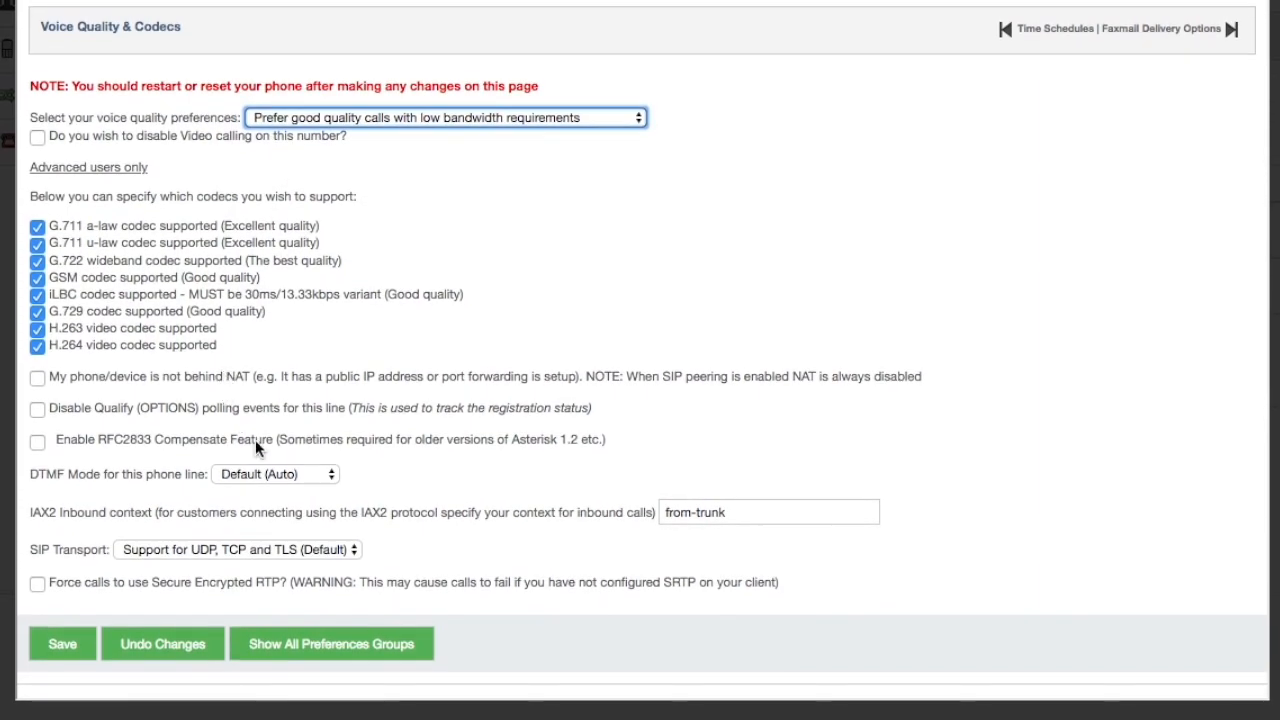
pyautogui.click(290, 476)
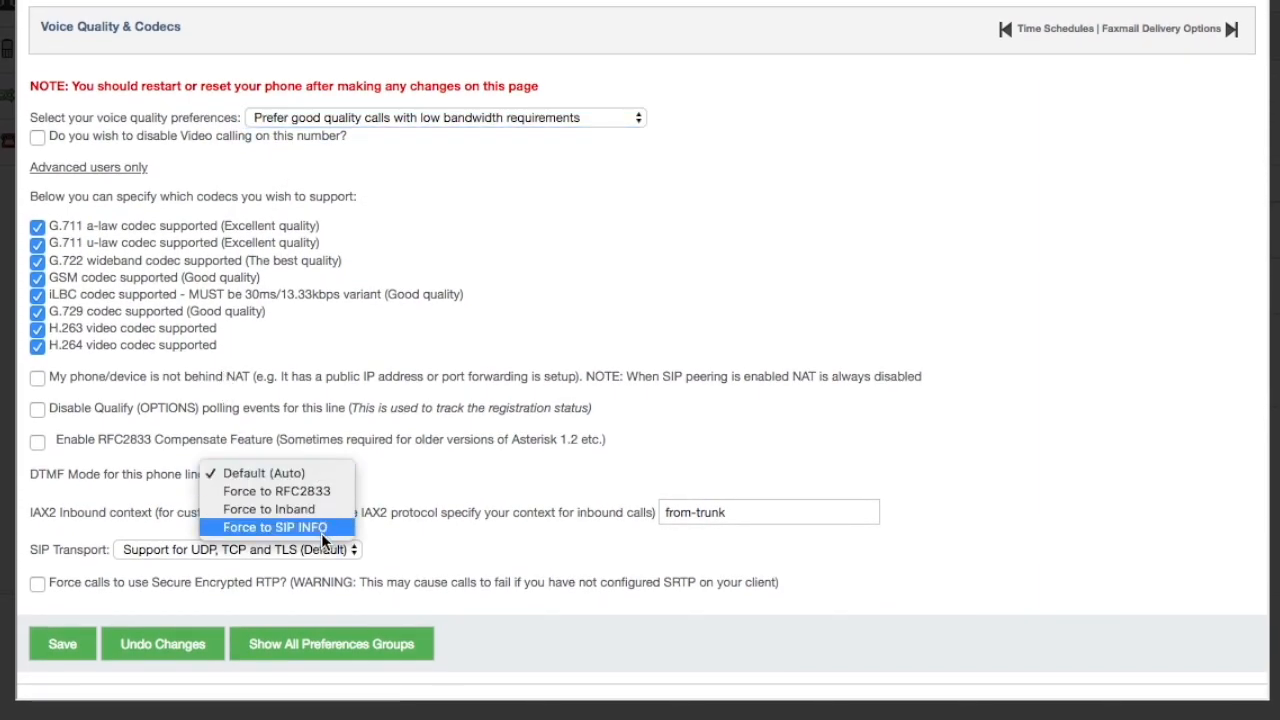
pyautogui.click(322, 474)
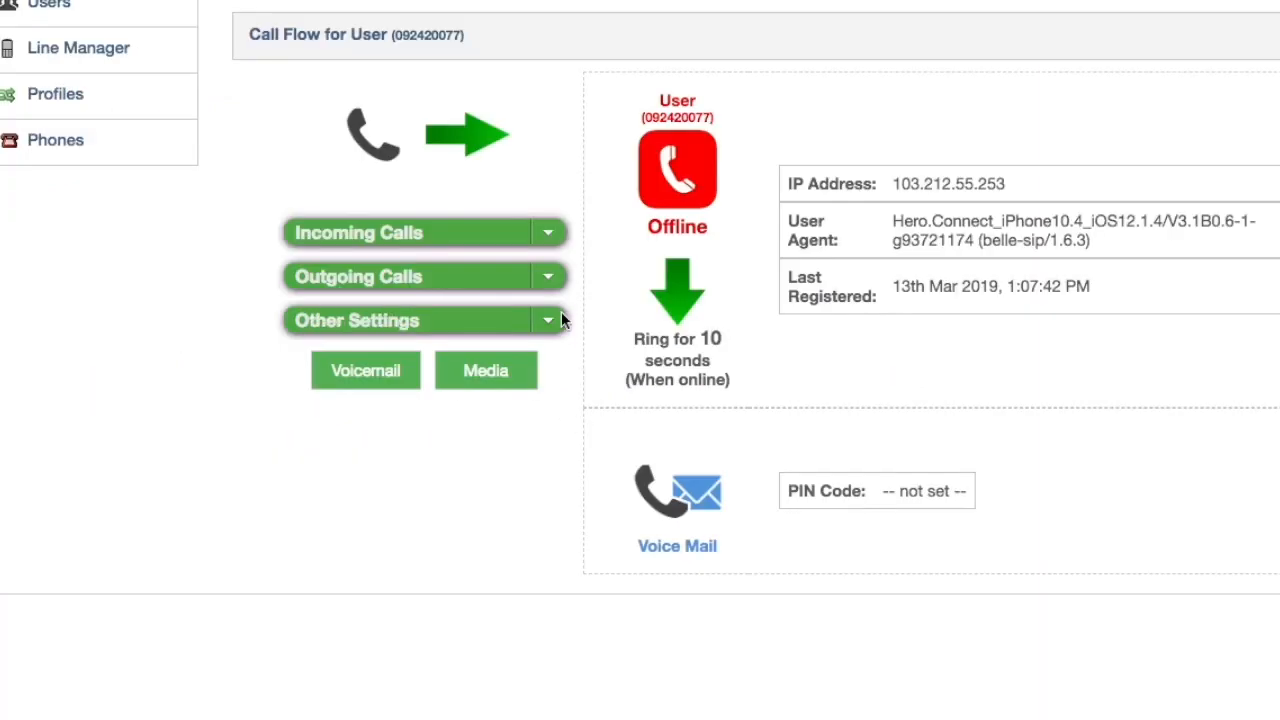
# Keep Default Ringtune as the caller tune in Media Options and view the custom MP3 upload option
pyautogui.click(555, 320)
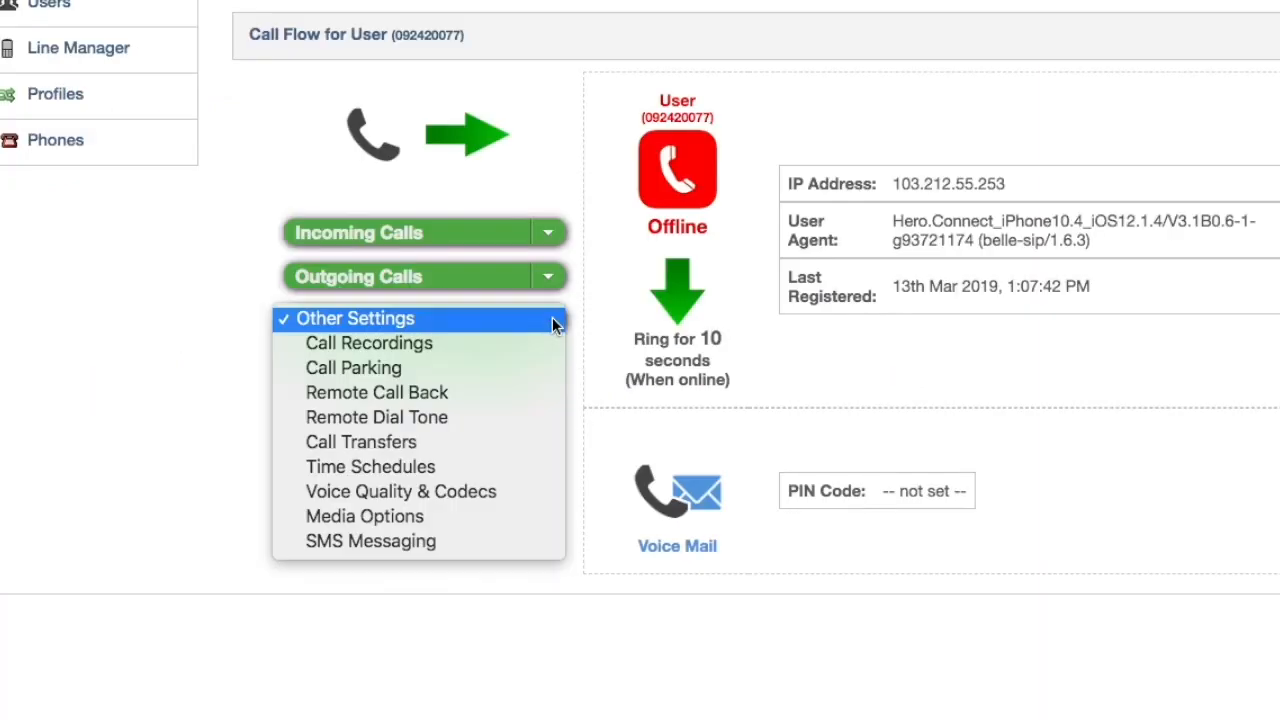
pyautogui.click(507, 516)
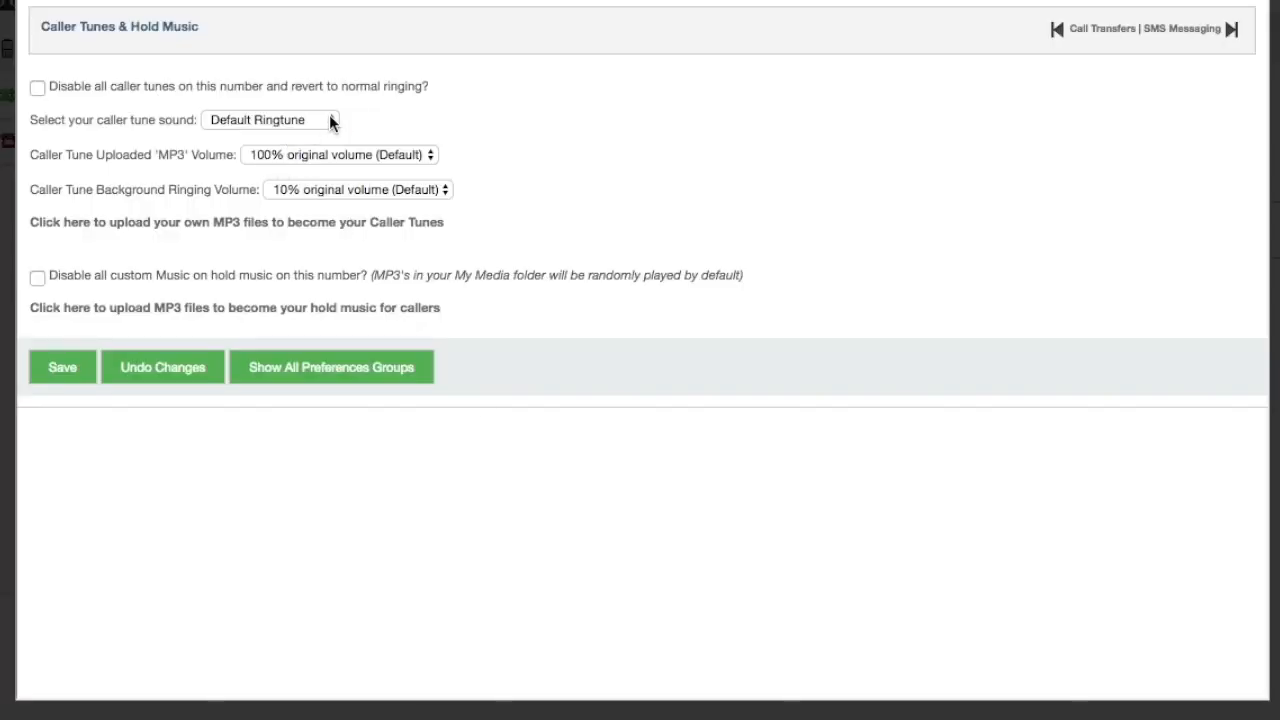
pyautogui.click(330, 120)
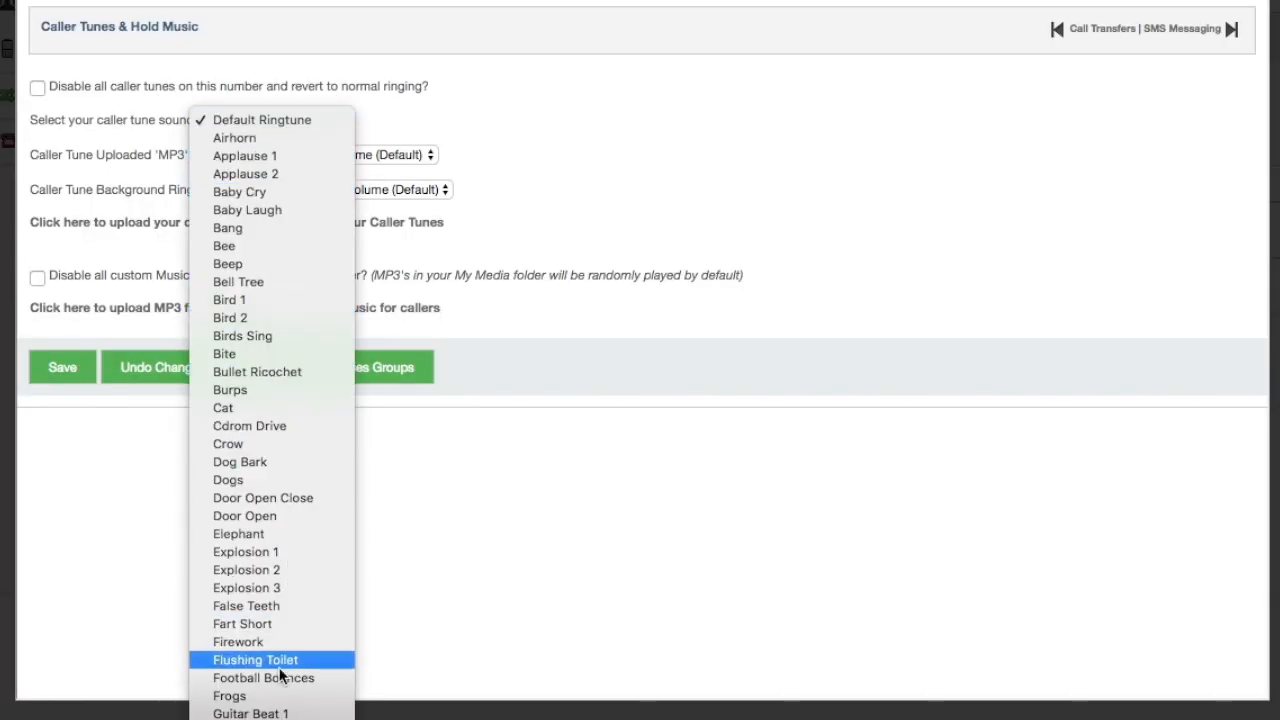
pyautogui.click(503, 574)
pyautogui.click(270, 229)
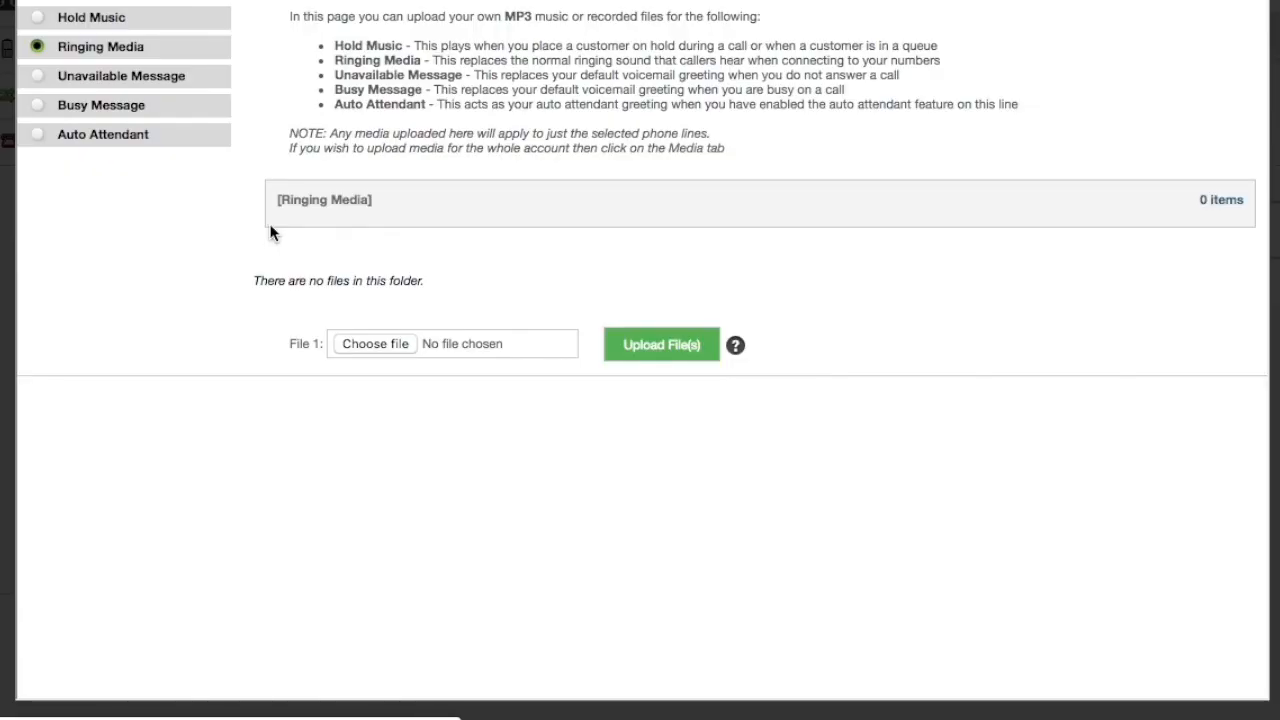
# Add a permitted sender e-mail address for Email to SMS, leaving the SMS password blank
pyautogui.click(549, 322)
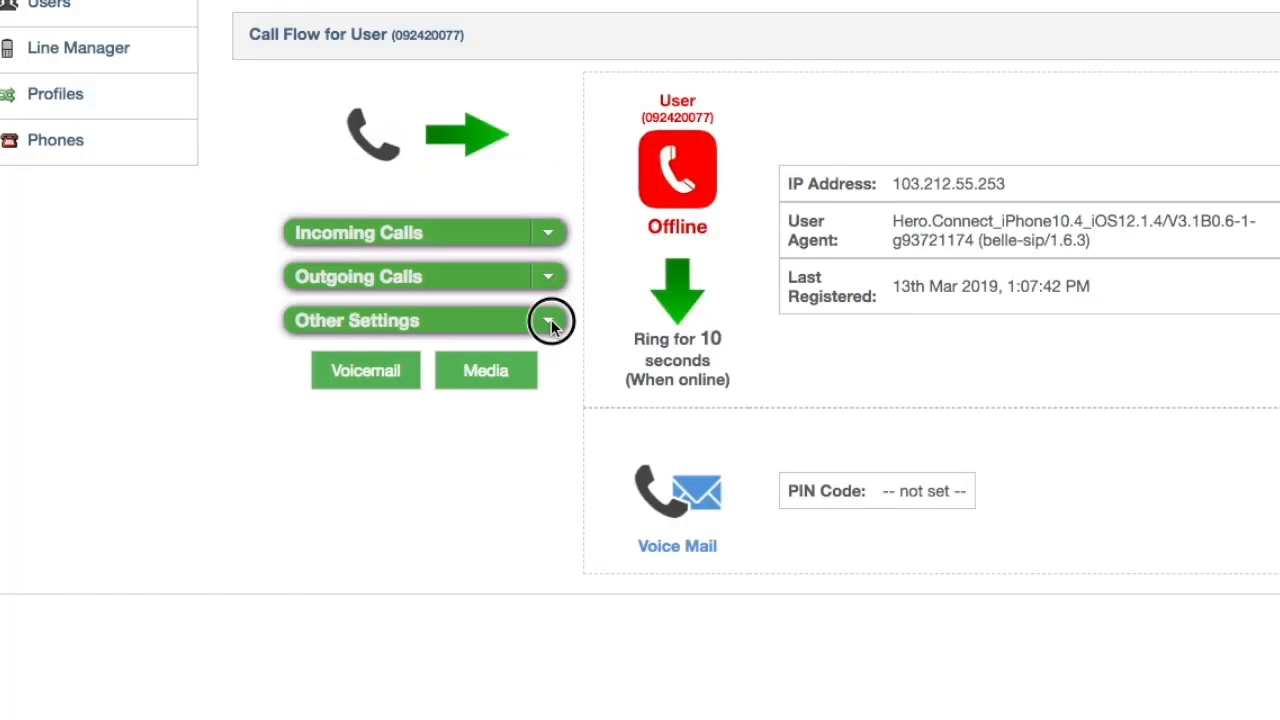
pyautogui.click(507, 548)
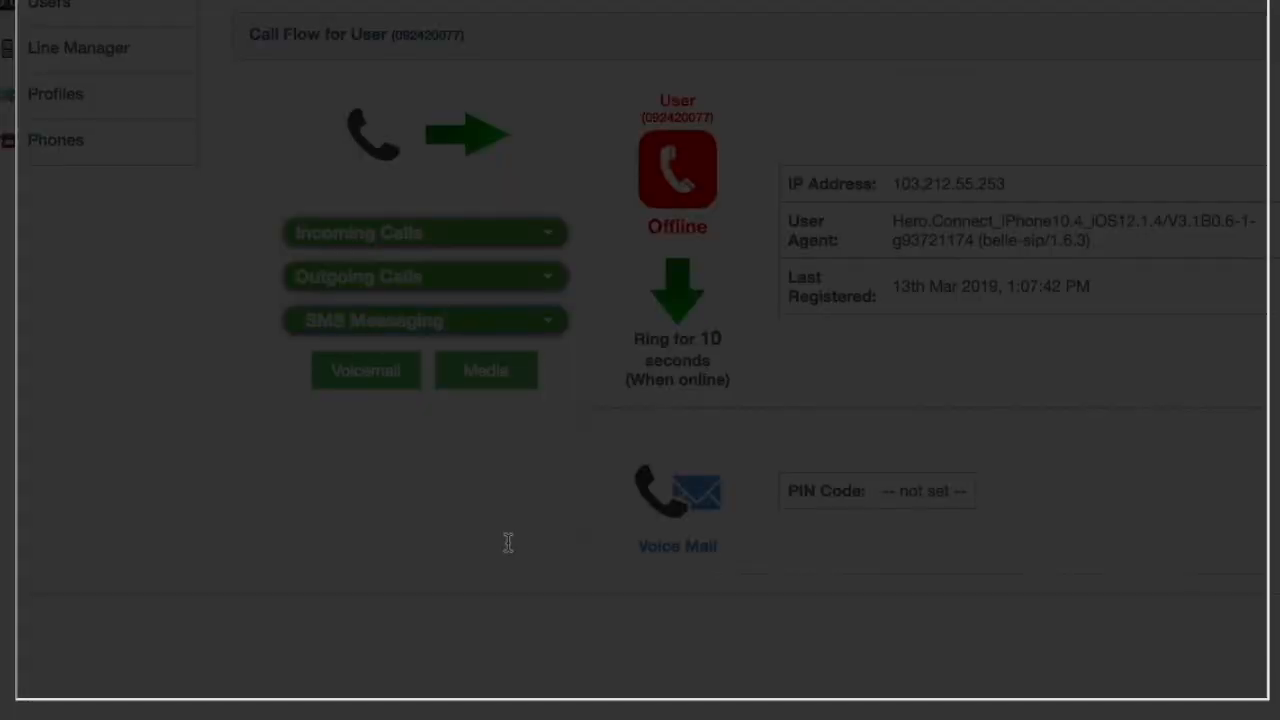
pyautogui.click(319, 151)
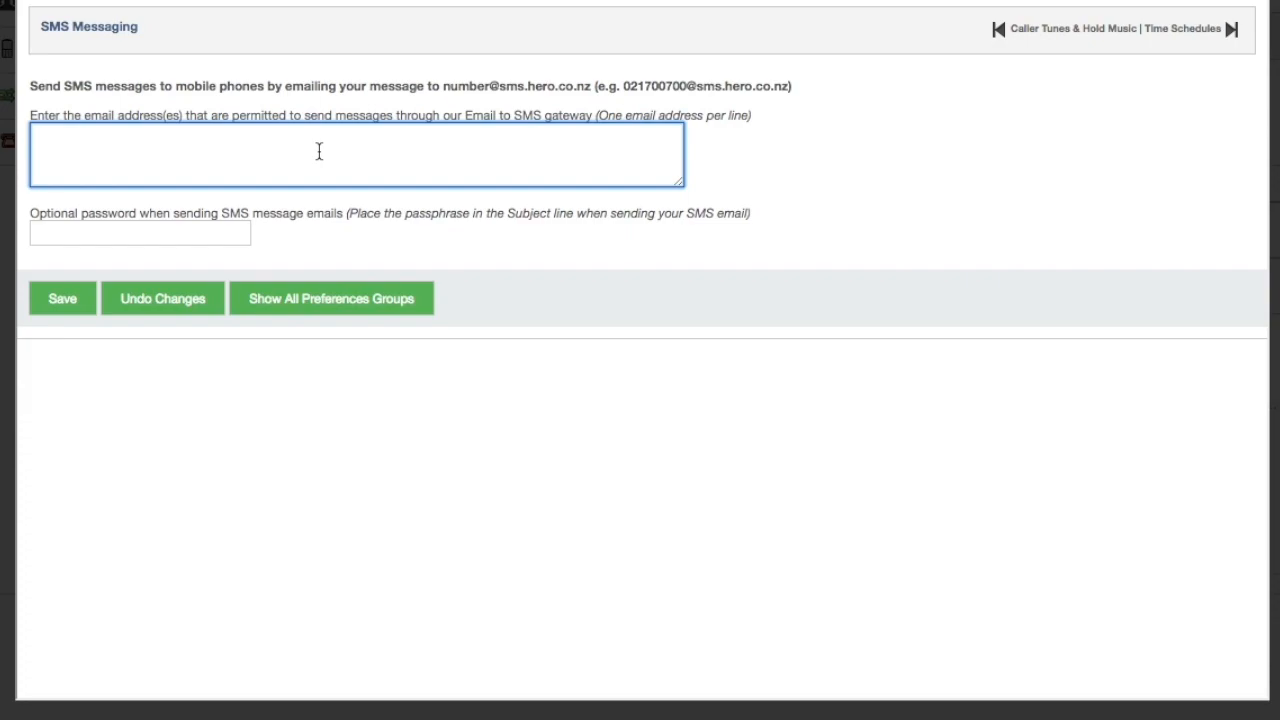
pyautogui.write('user@gmail.com')
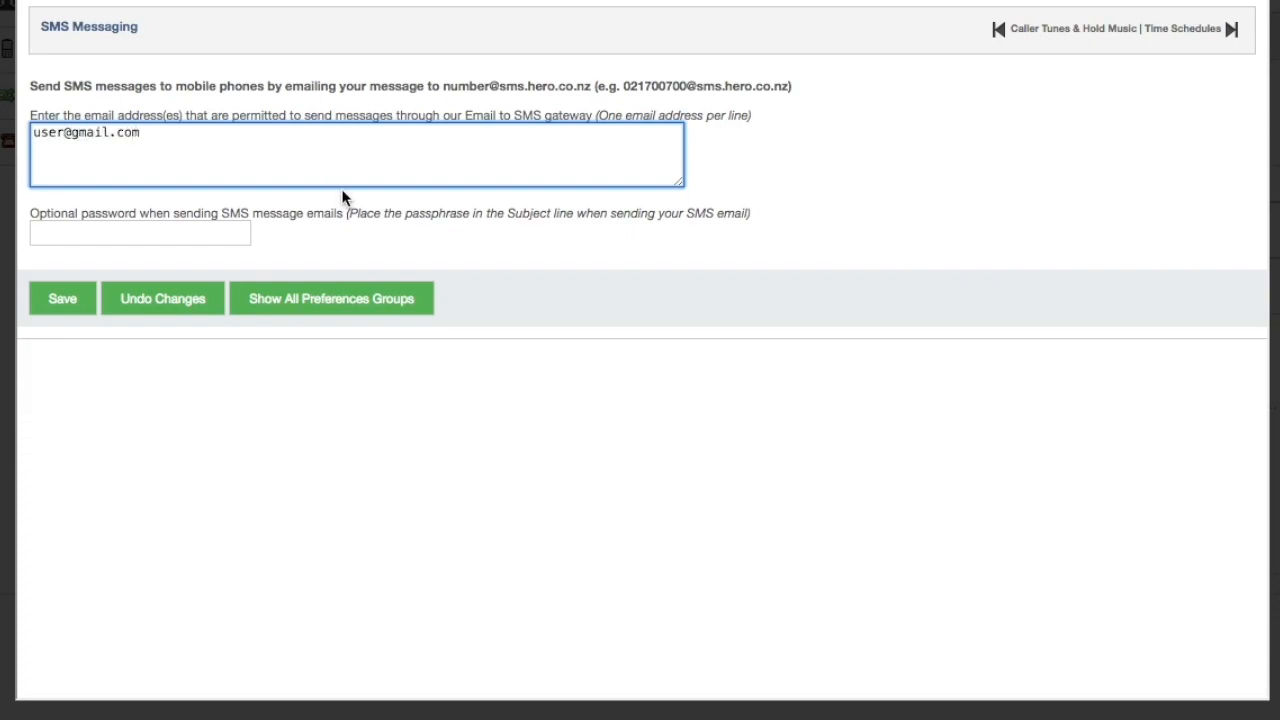
pyautogui.click(214, 238)
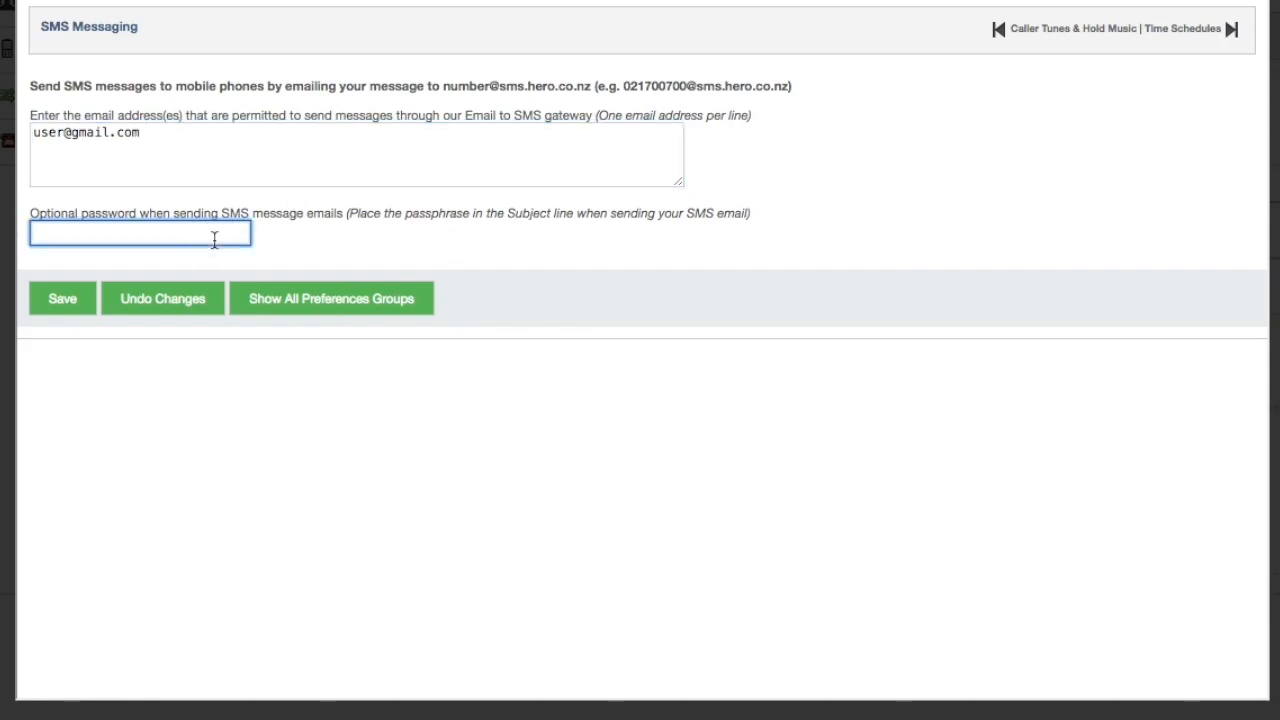
pyautogui.click(498, 256)
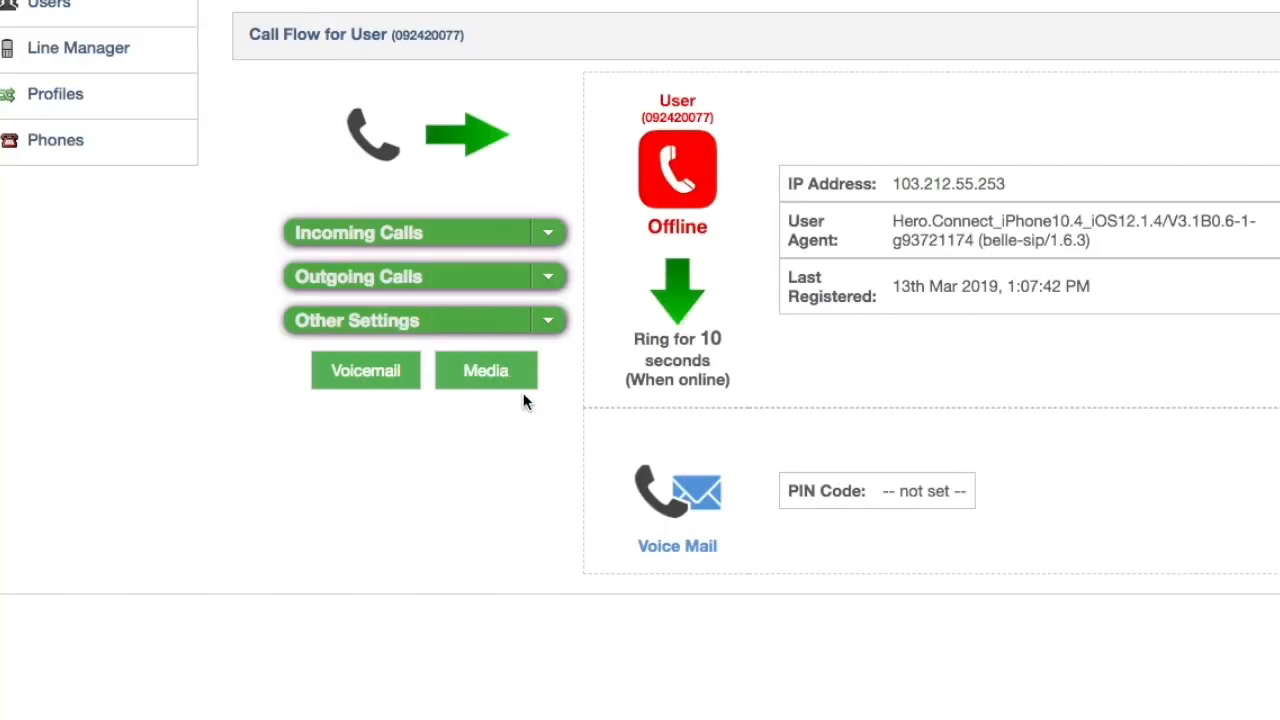
# Browse the Ringing, Unavailable and Busy media folders, then try an Auto Attendant upload with no file
pyautogui.click(507, 377)
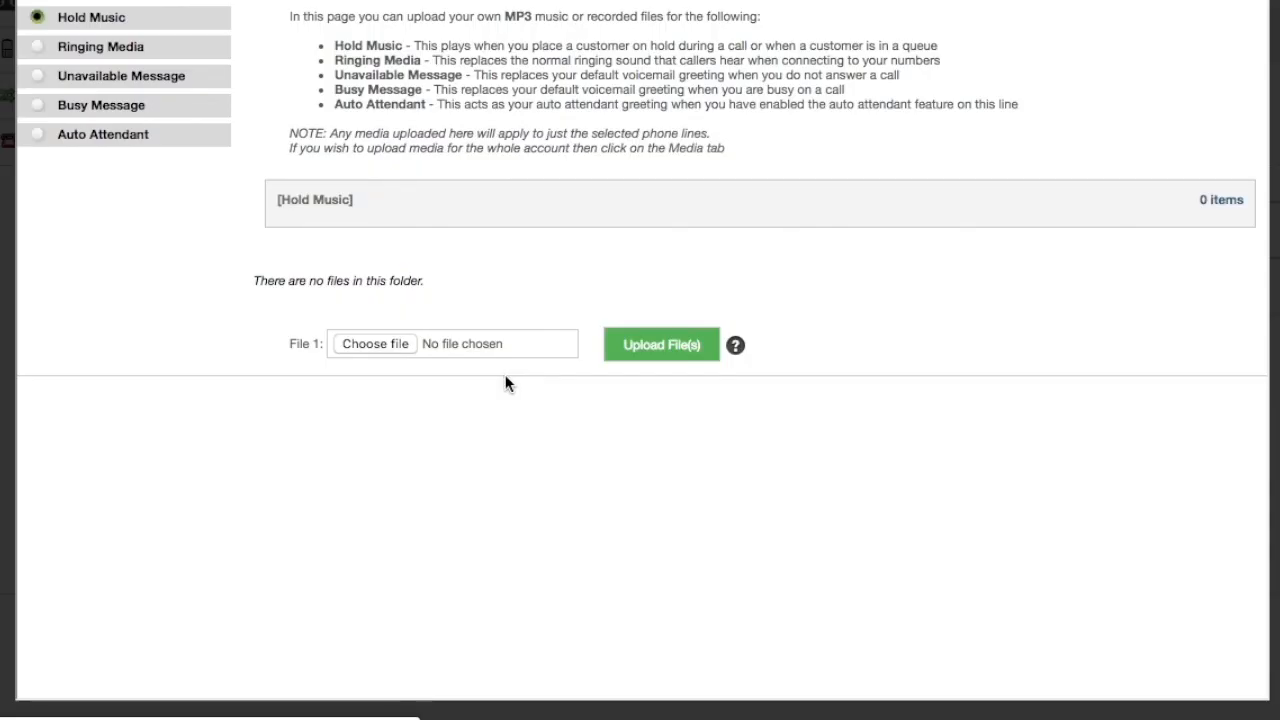
pyautogui.click(40, 50)
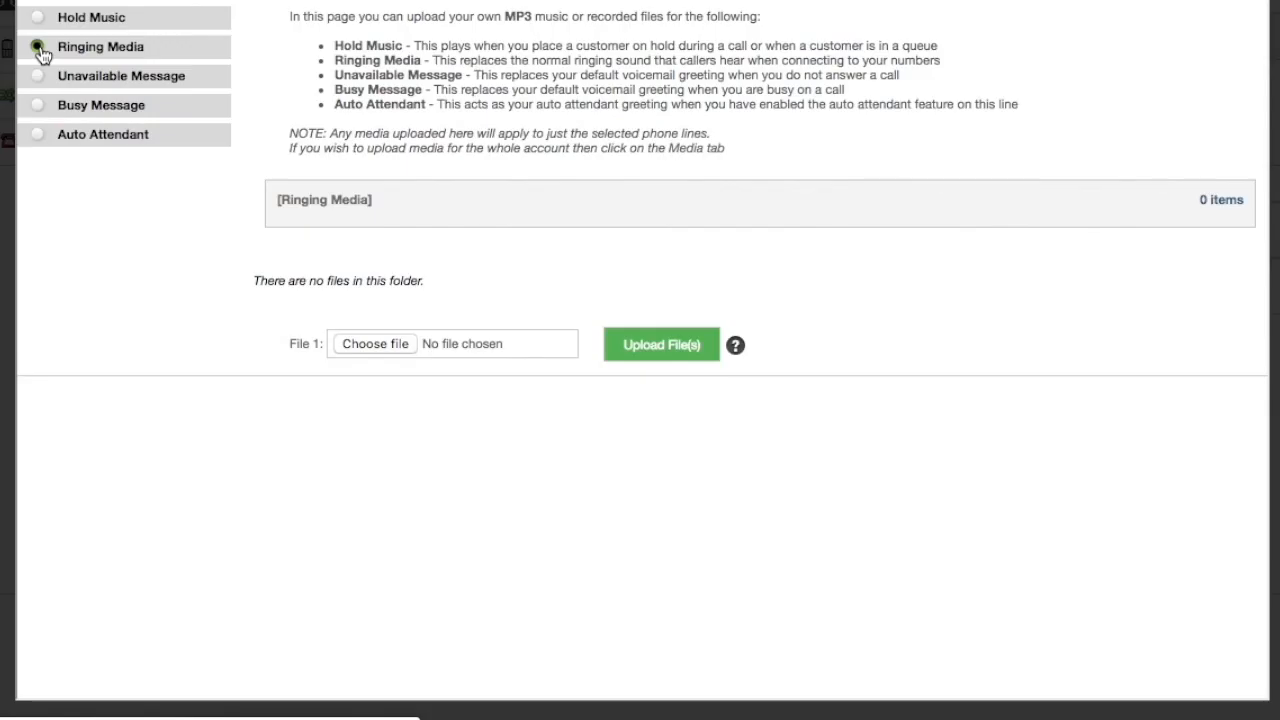
pyautogui.click(38, 80)
pyautogui.click(37, 104)
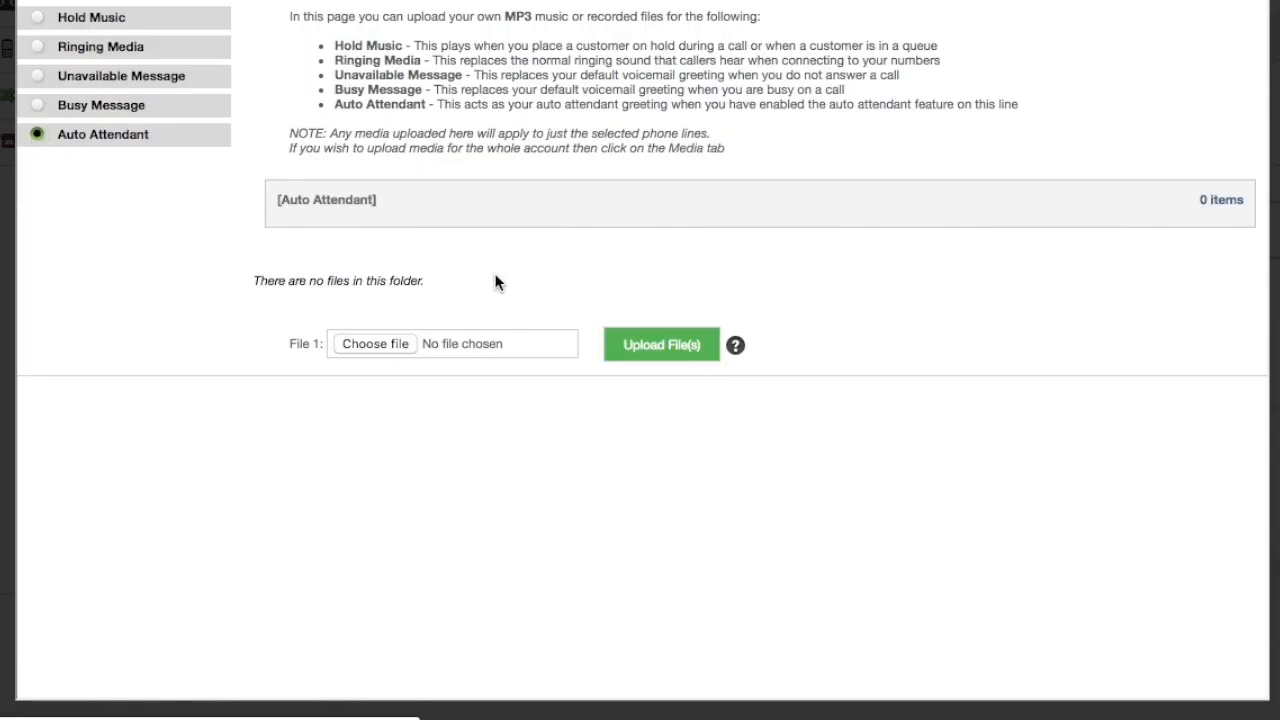
pyautogui.click(385, 344)
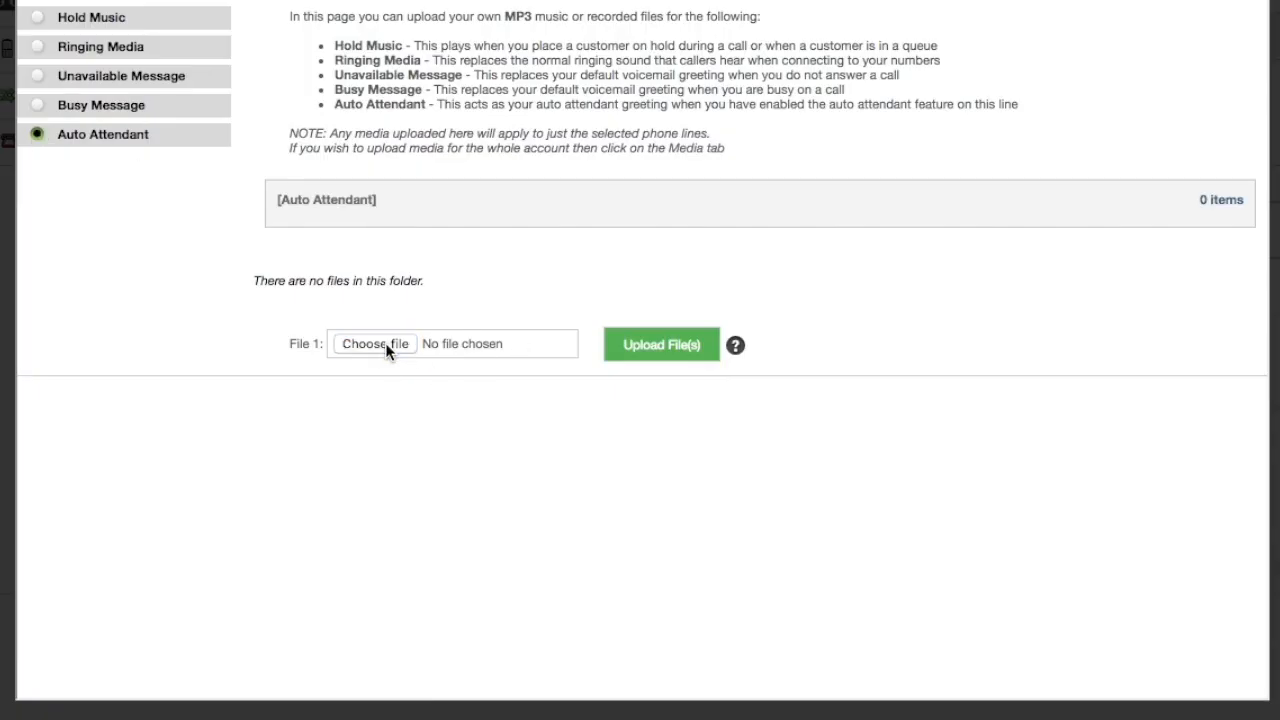
pyautogui.click(695, 346)
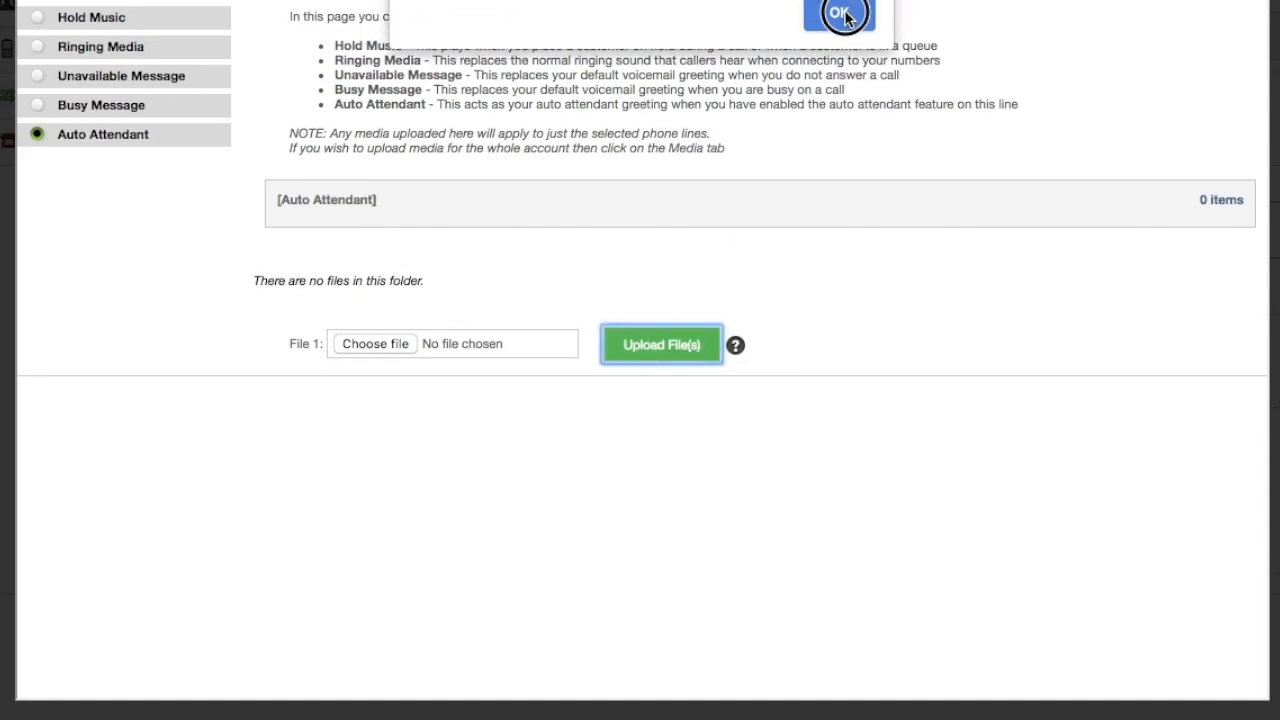
pyautogui.click(841, 15)
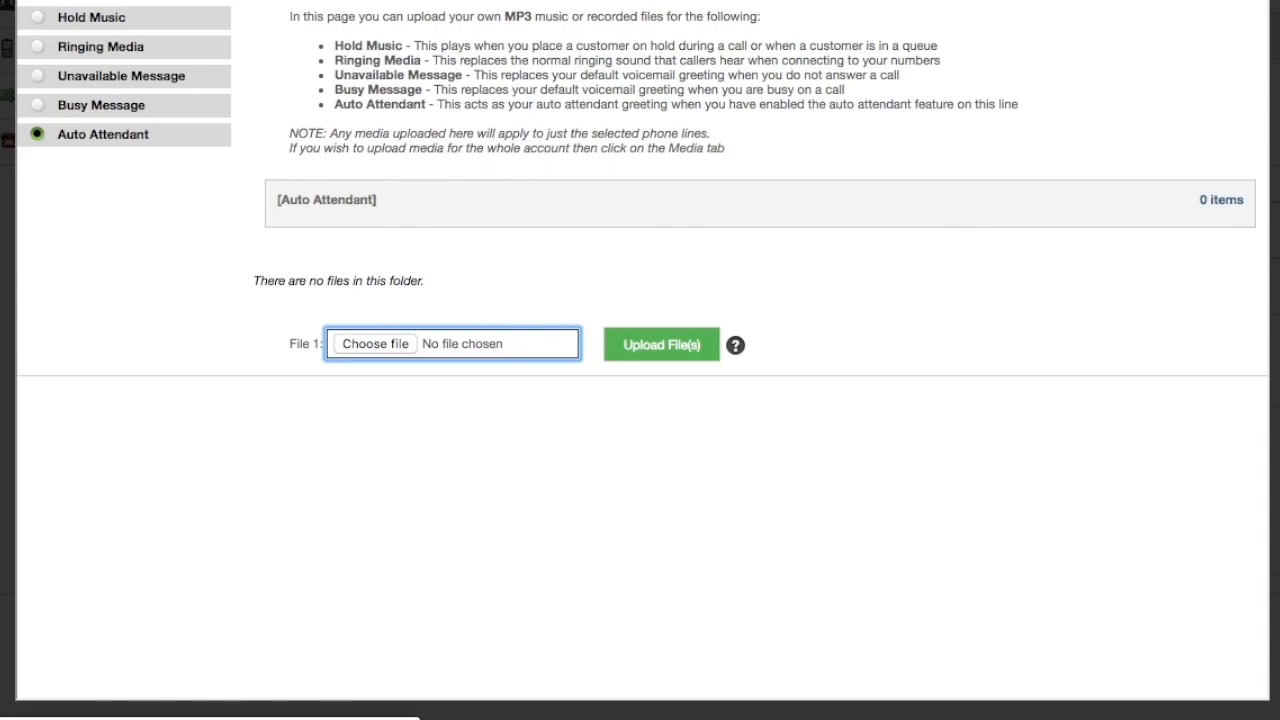